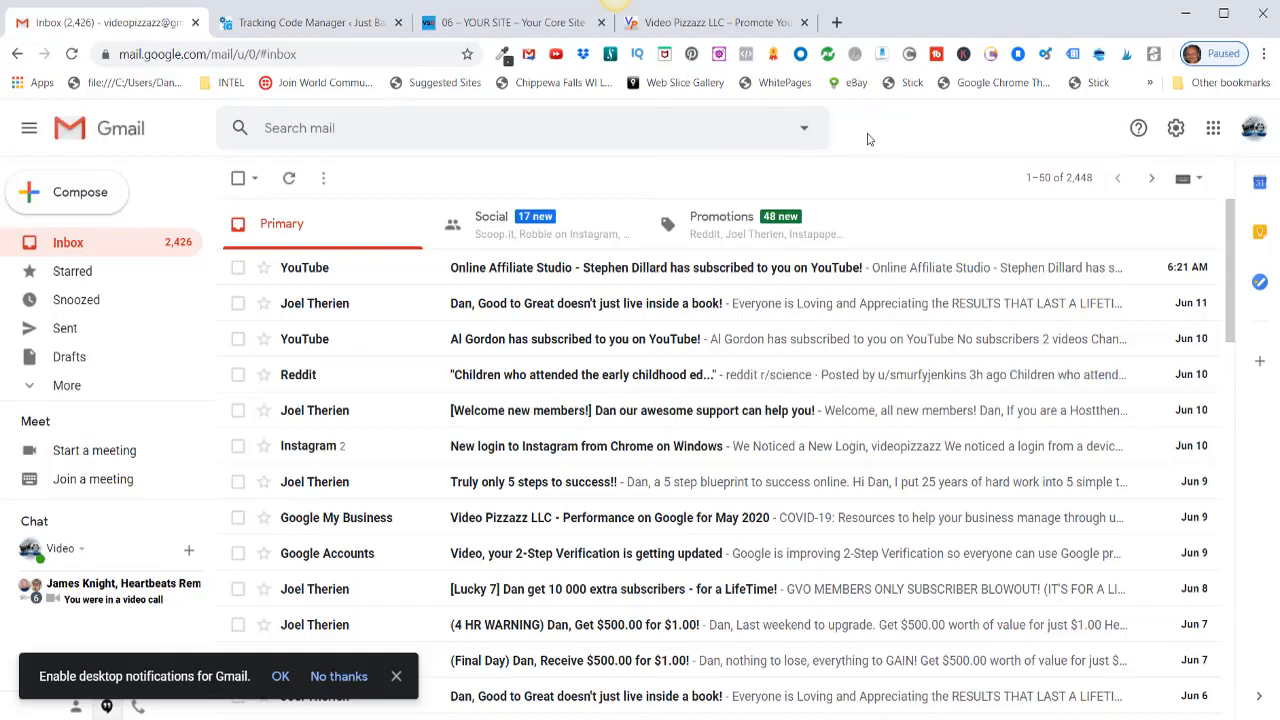
Open Google Analytics in a separate browser tab and go to its administration settings.
{"action": "left_click", "coordinate": [837, 23]}
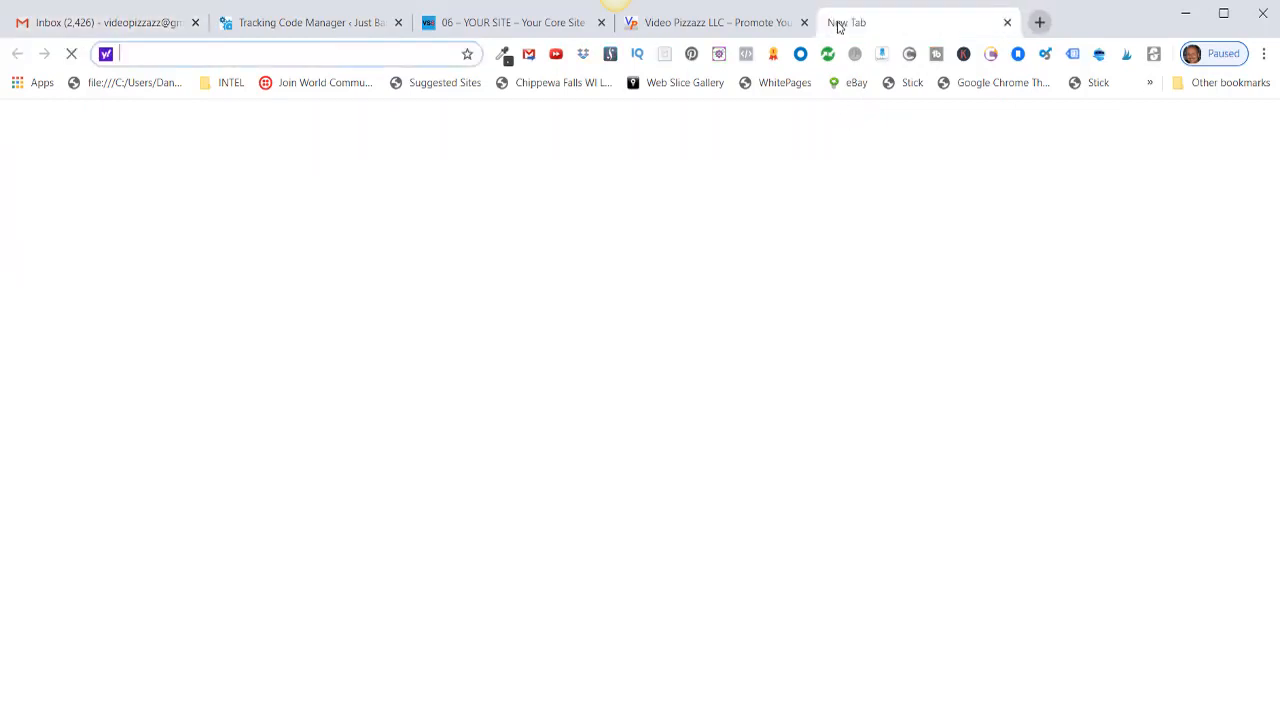
{"action": "left_click", "coordinate": [804, 22]}
{"action": "right_click", "coordinate": [148, 53]}
{"action": "left_click", "coordinate": [172, 171]}
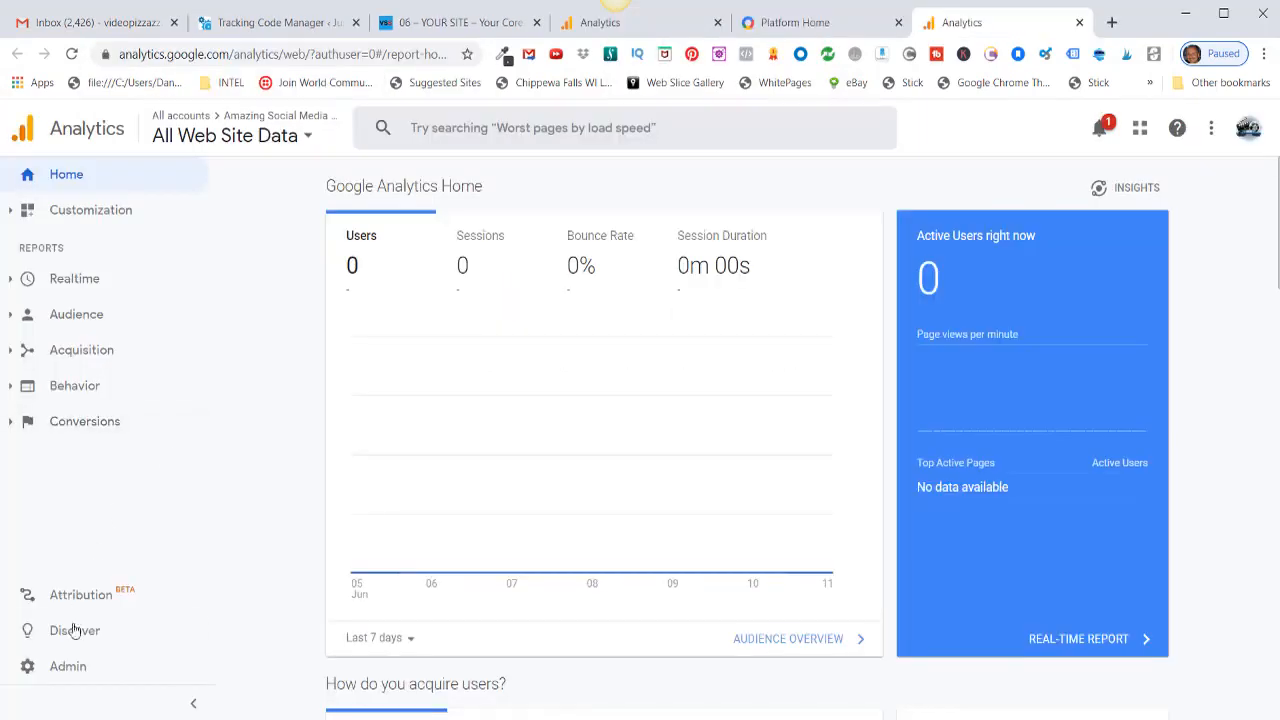
{"action": "left_click", "coordinate": [68, 668]}
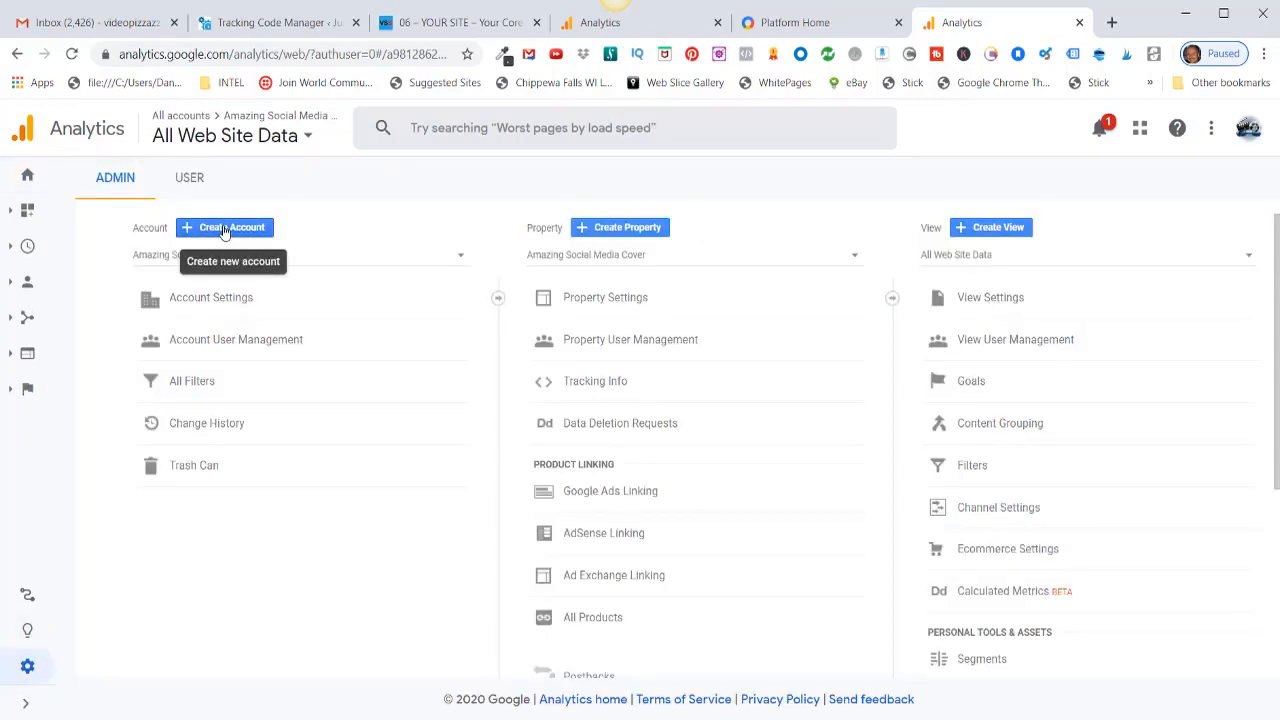
Set up a new Analytics account named justbark.org with all recommended data sharing options kept and Web as what to measure.
{"action": "left_click", "coordinate": [225, 229]}
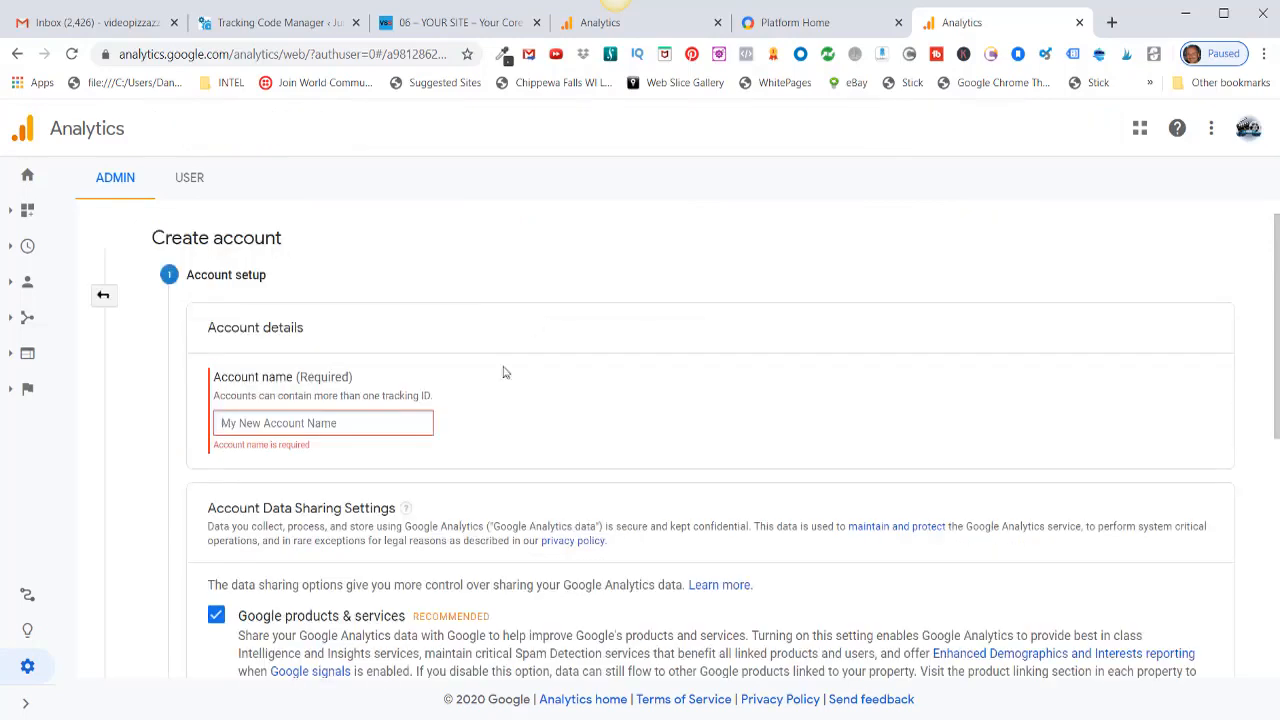
{"action": "left_click", "coordinate": [238, 424]}
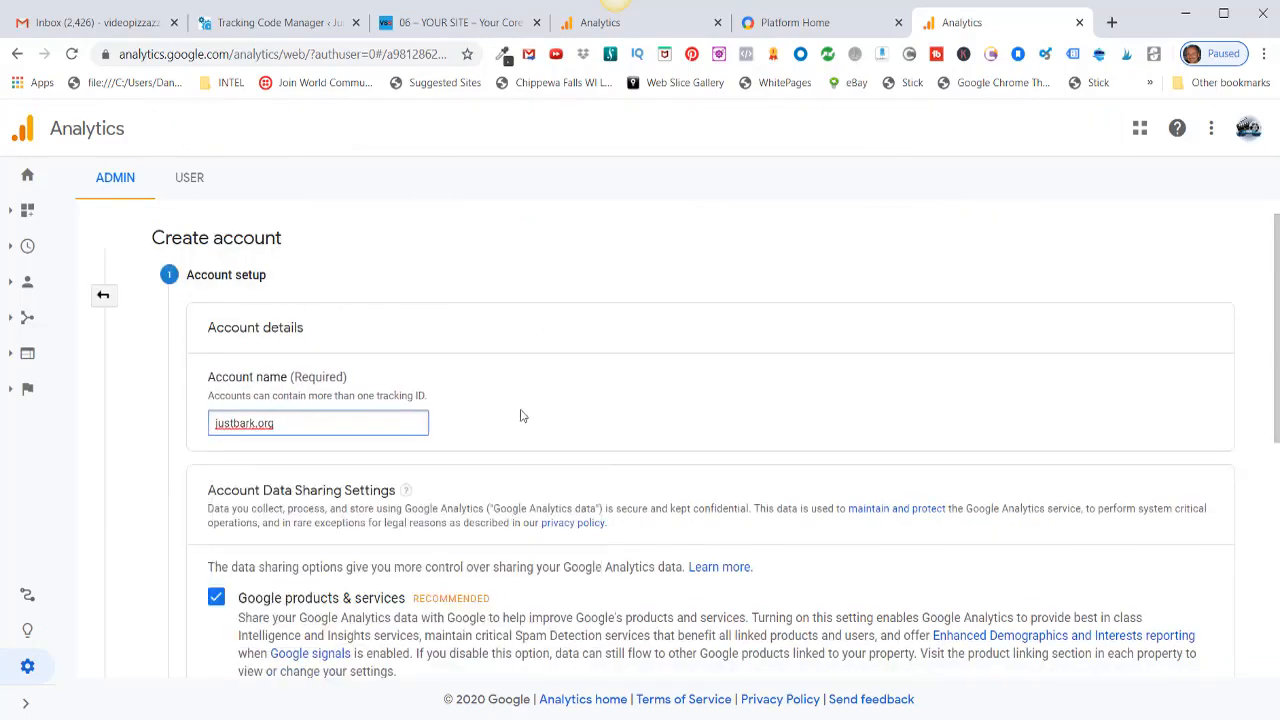
{"action": "left_click", "coordinate": [521, 413]}
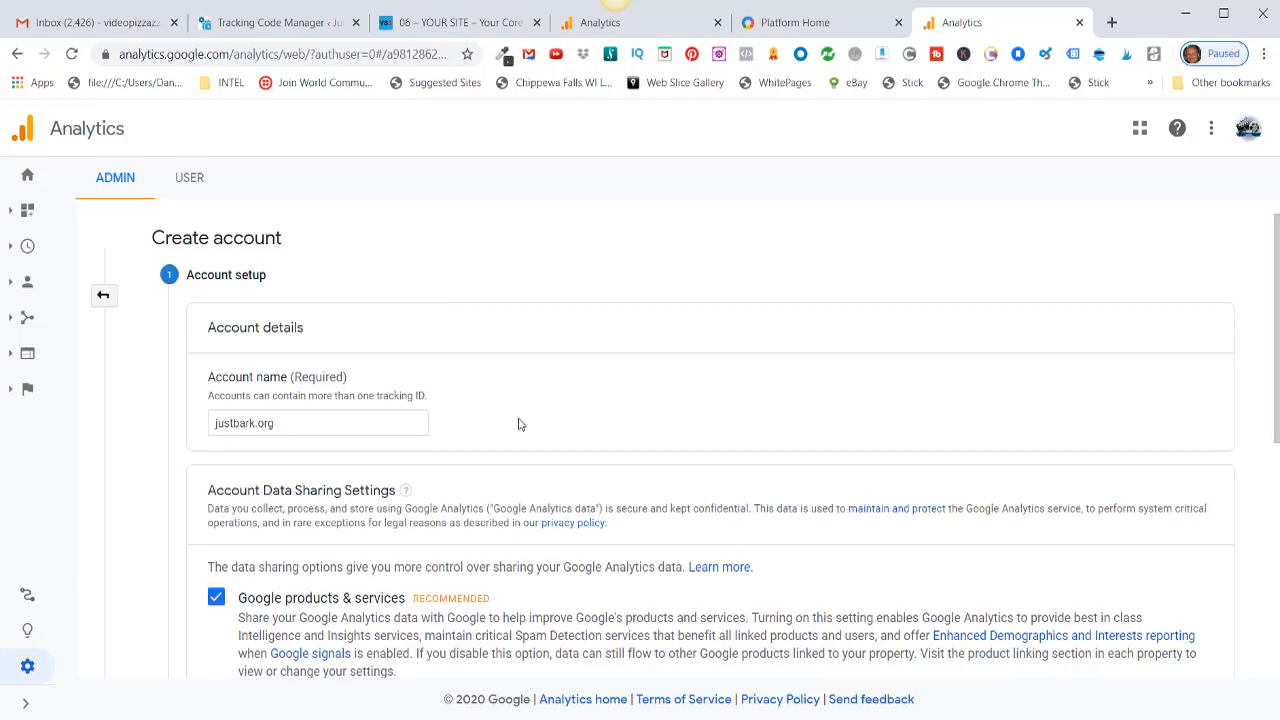
{"action": "scroll", "coordinate": [518, 424], "scroll_direction": "down", "scroll_amount": 4}
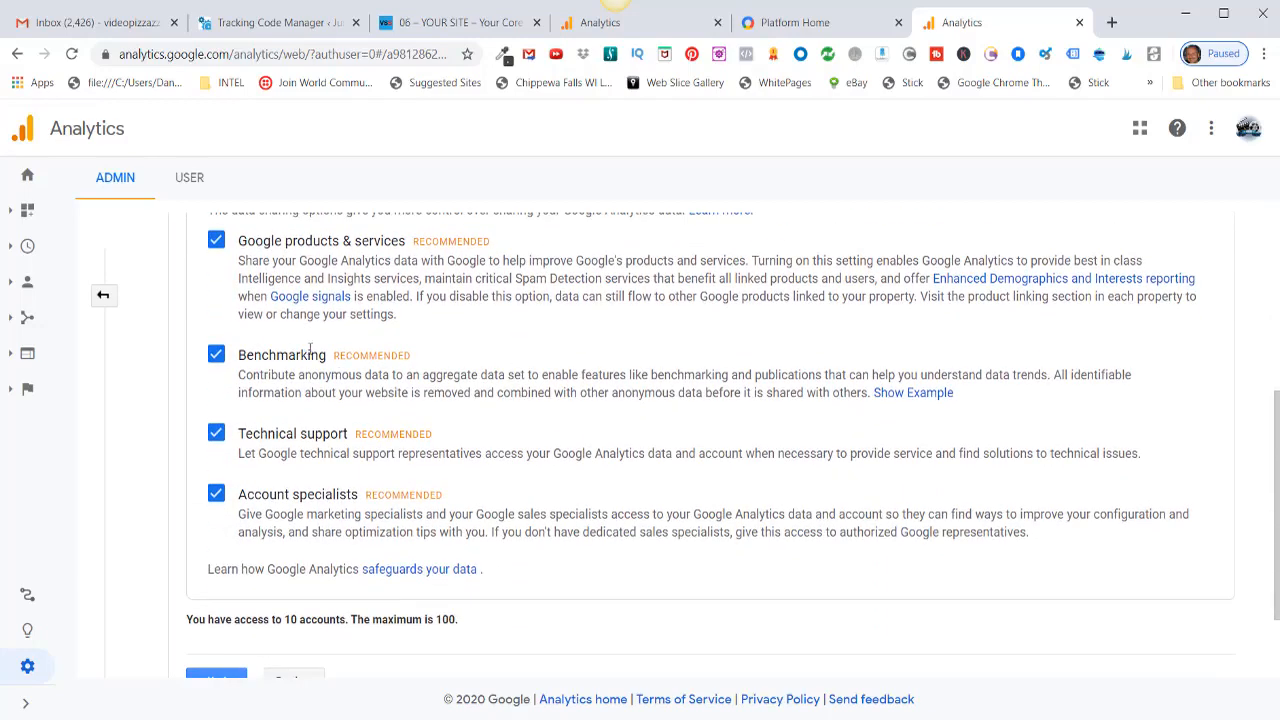
{"action": "scroll", "coordinate": [310, 348], "scroll_direction": "up", "scroll_amount": 2}
{"action": "scroll", "coordinate": [246, 346], "scroll_direction": "down", "scroll_amount": 3}
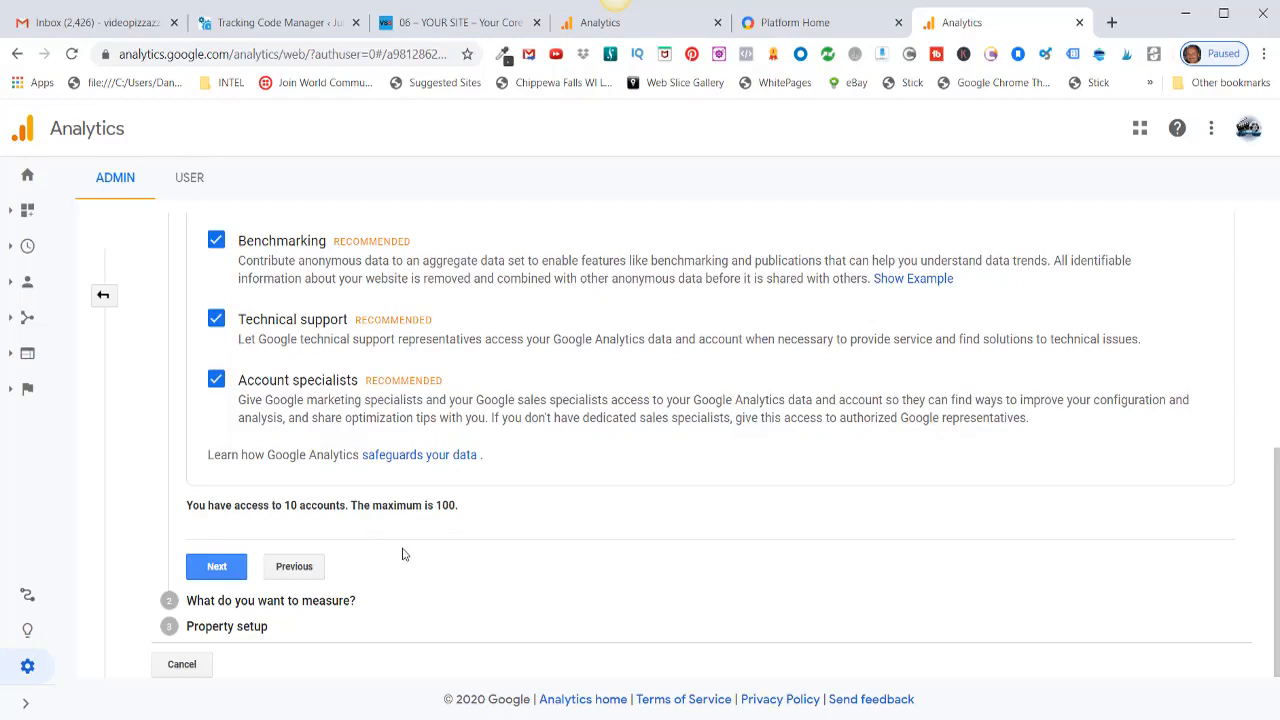
{"action": "left_click", "coordinate": [217, 567]}
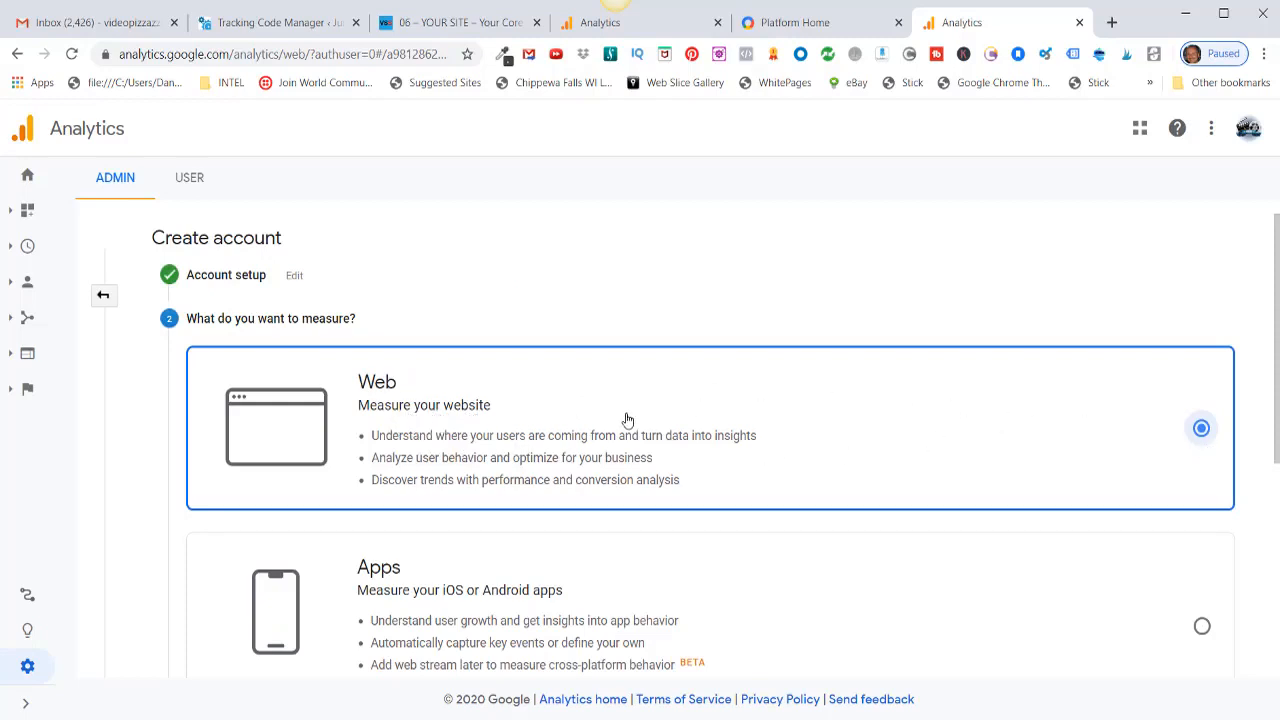
{"action": "scroll", "coordinate": [626, 418], "scroll_direction": "down", "scroll_amount": 4}
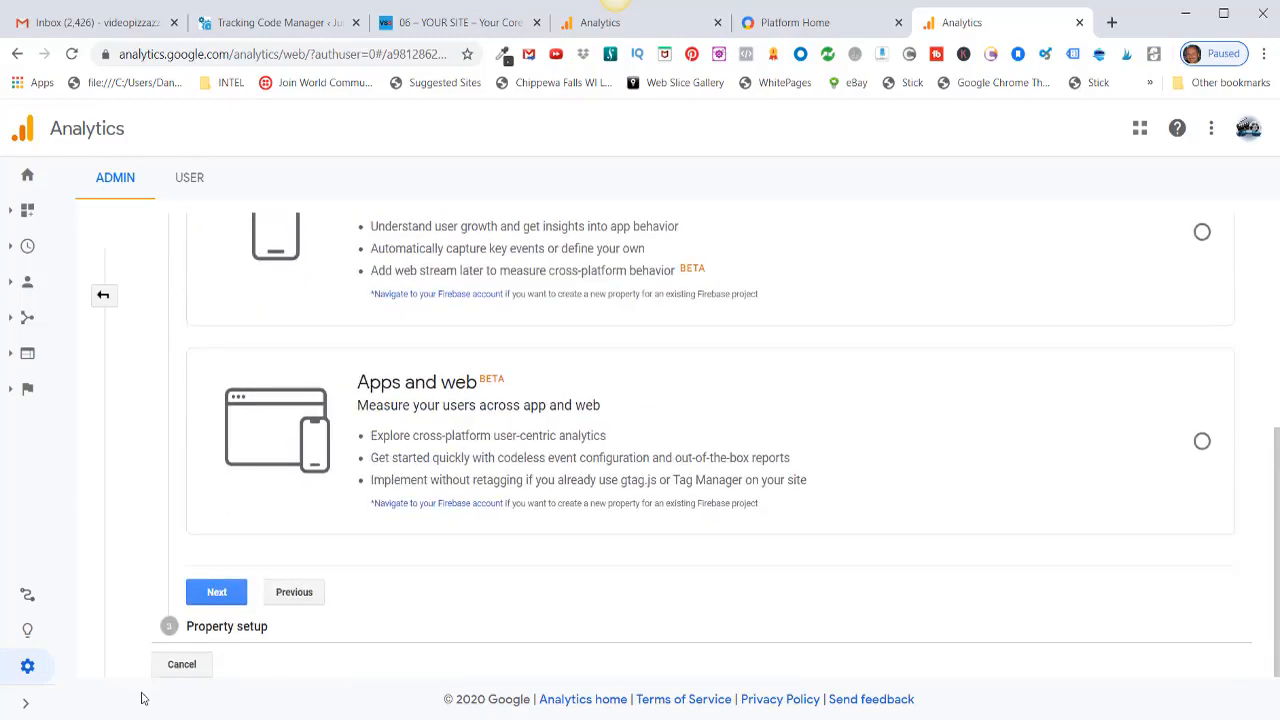
{"action": "left_click", "coordinate": [219, 594]}
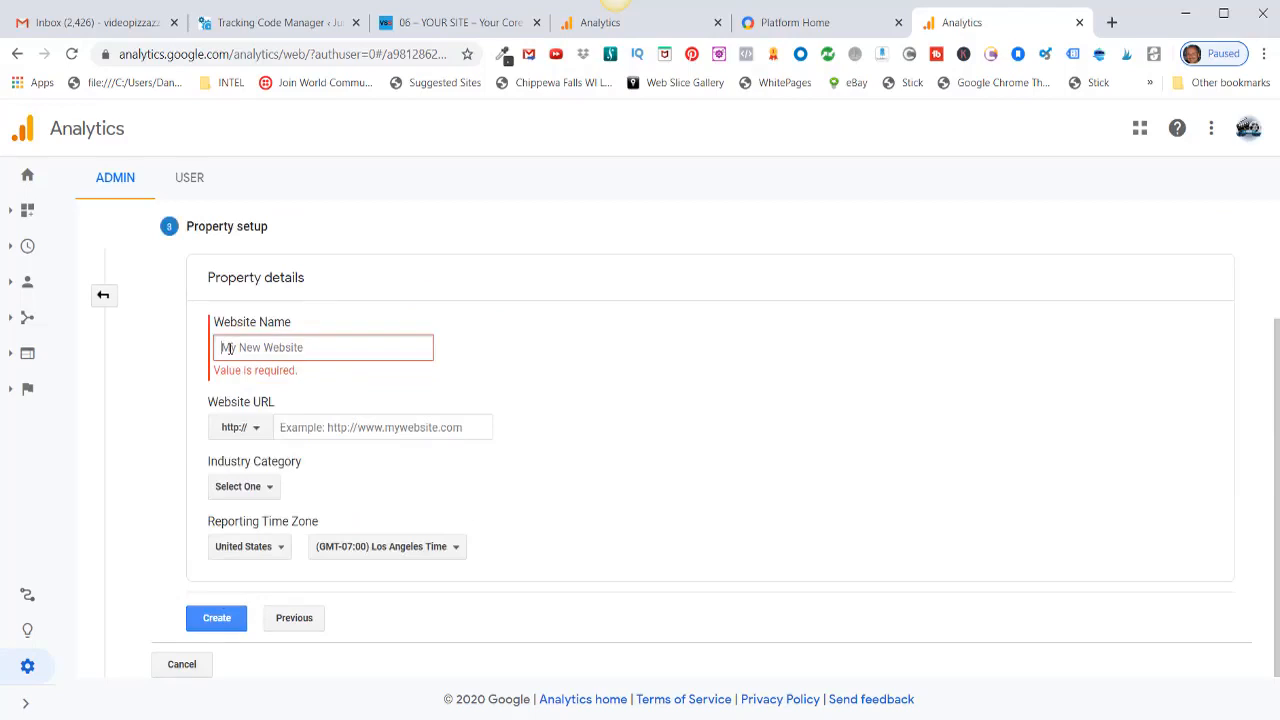
{"action": "right_click", "coordinate": [230, 347]}
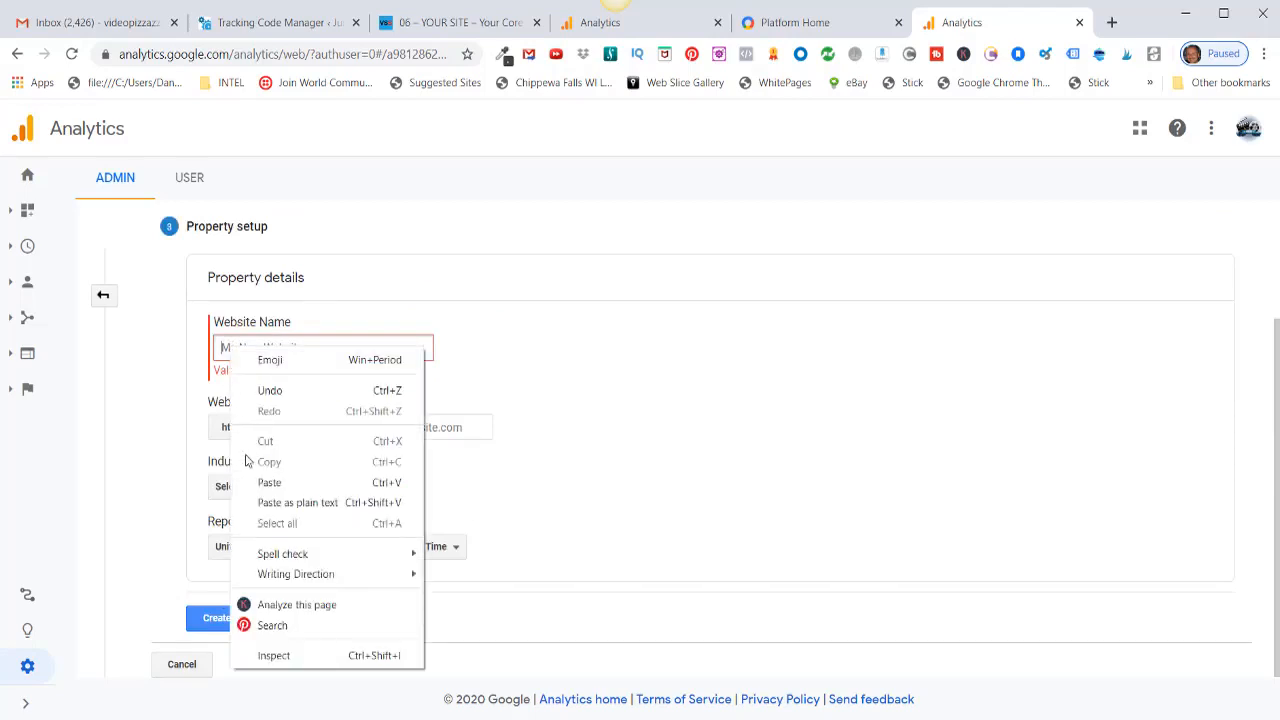
{"action": "left_click", "coordinate": [265, 484]}
{"action": "left_click", "coordinate": [588, 417]}
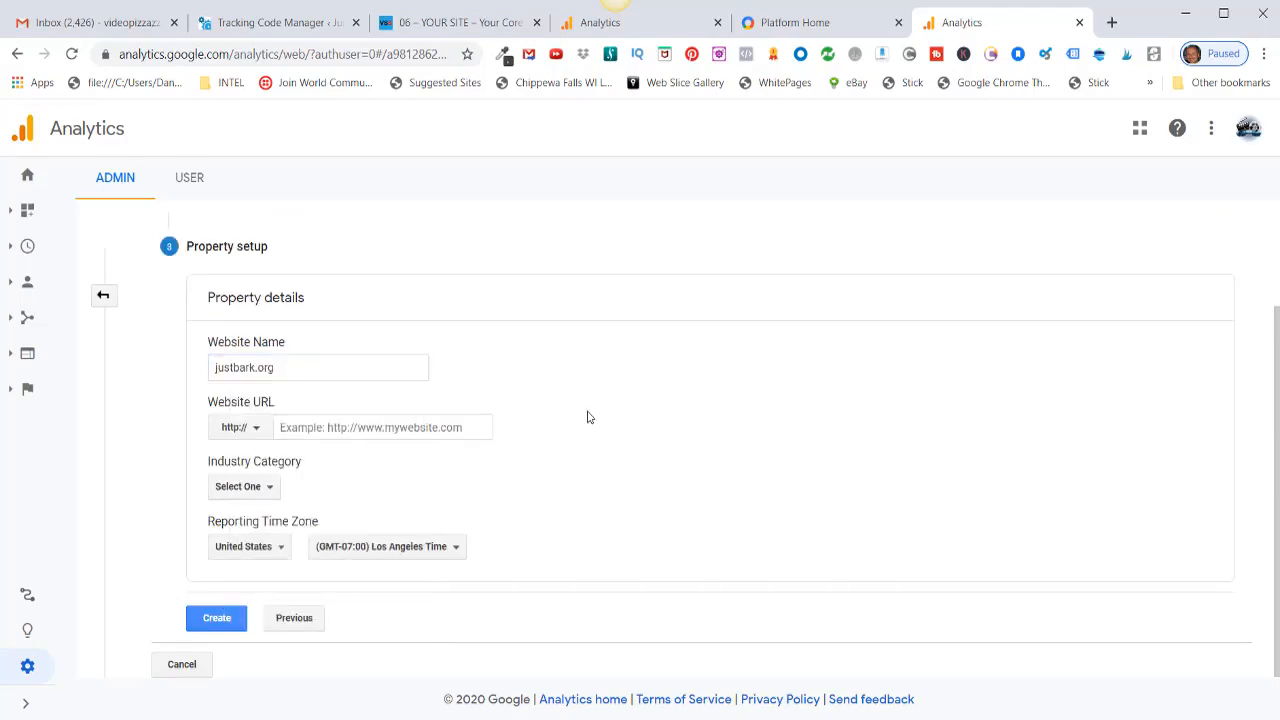
{"action": "left_click", "coordinate": [307, 430]}
{"action": "left_click", "coordinate": [305, 430]}
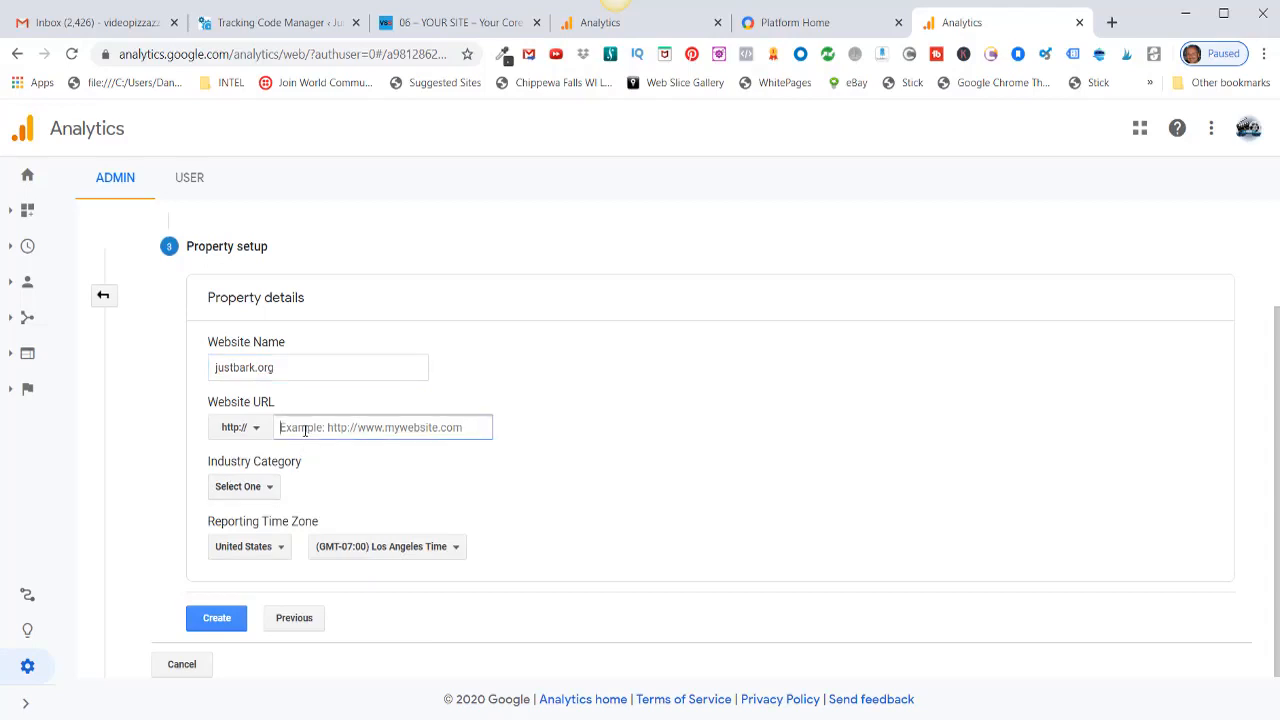
{"action": "right_click", "coordinate": [302, 427]}
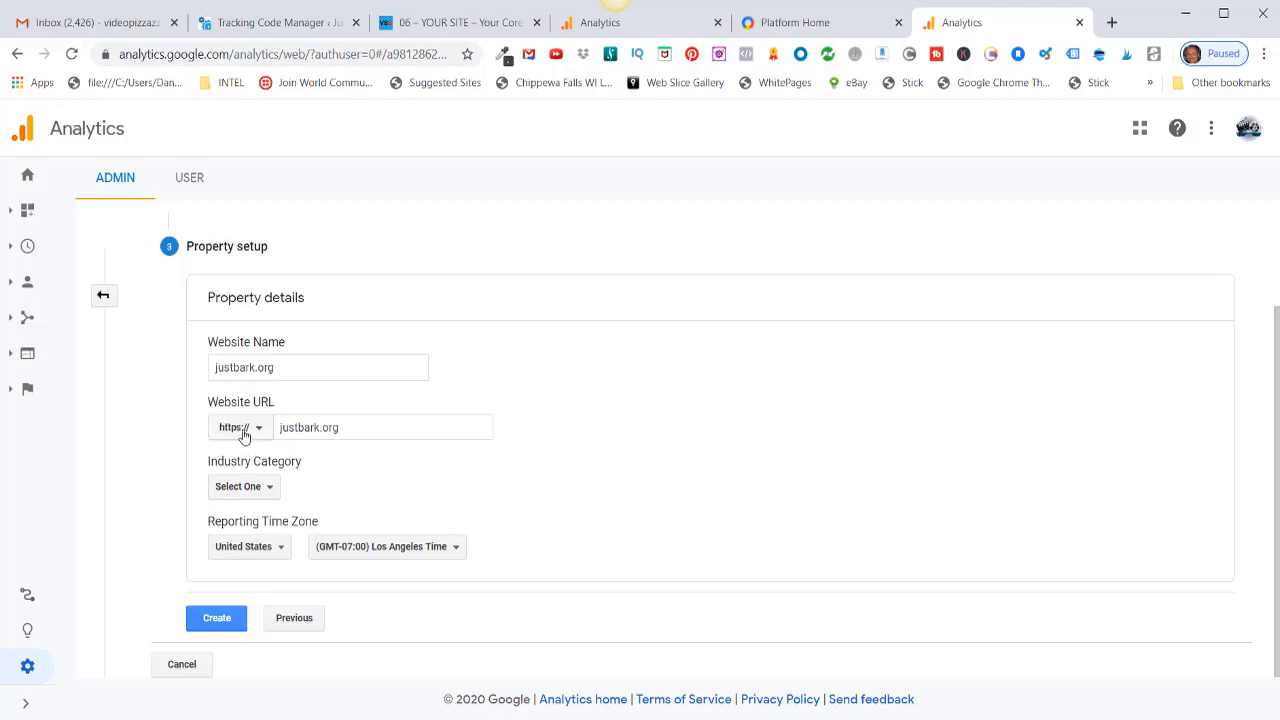
Set the industry category to Pets and Animals and the reporting time zone to (GMT-05:00) Chicago Time.
{"action": "left_click", "coordinate": [268, 494]}
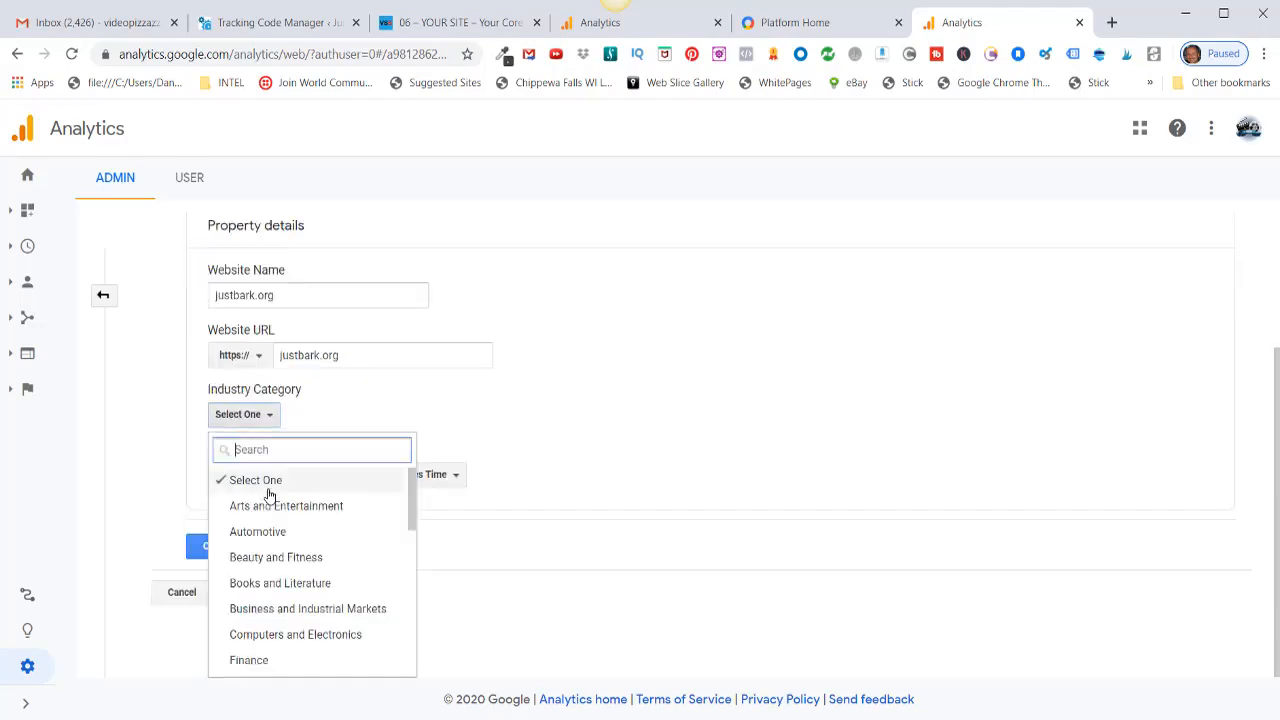
{"action": "scroll", "coordinate": [337, 514], "scroll_direction": "down", "scroll_amount": 2}
{"action": "scroll", "coordinate": [345, 518], "scroll_direction": "up", "scroll_amount": 1}
{"action": "scroll", "coordinate": [350, 516], "scroll_direction": "down", "scroll_amount": 5}
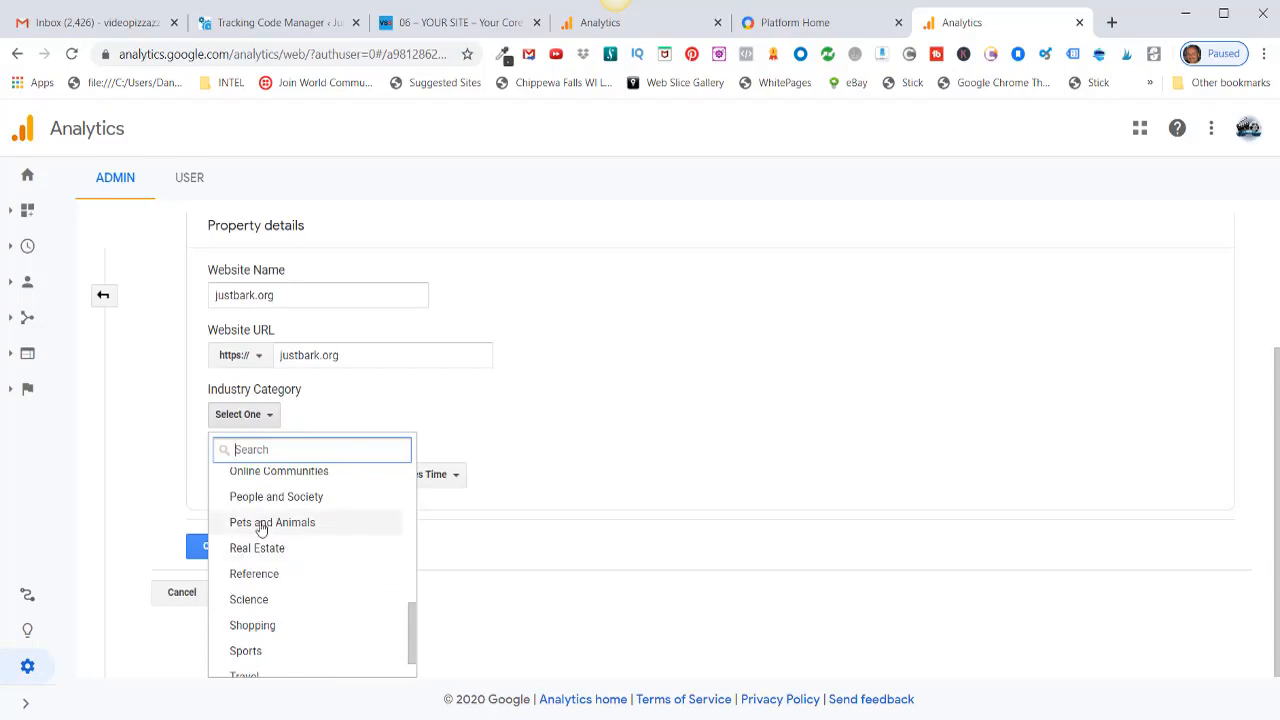
{"action": "left_click", "coordinate": [261, 528]}
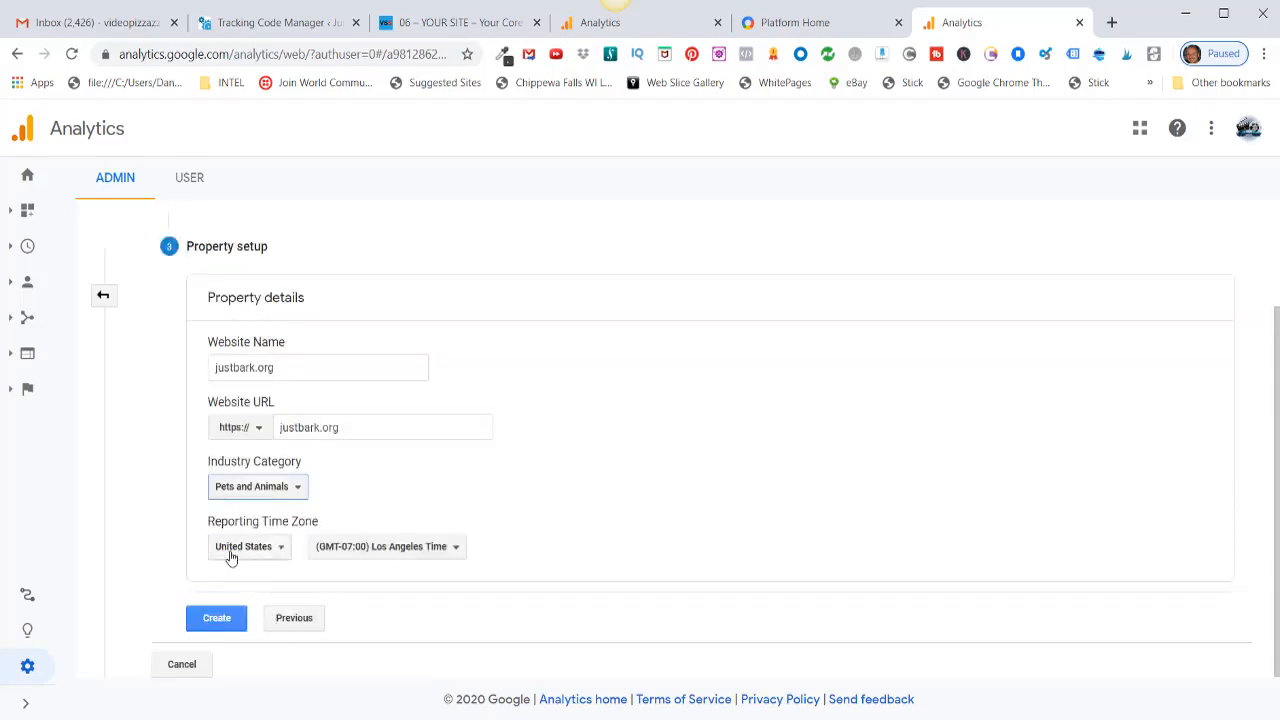
{"action": "left_click", "coordinate": [456, 551]}
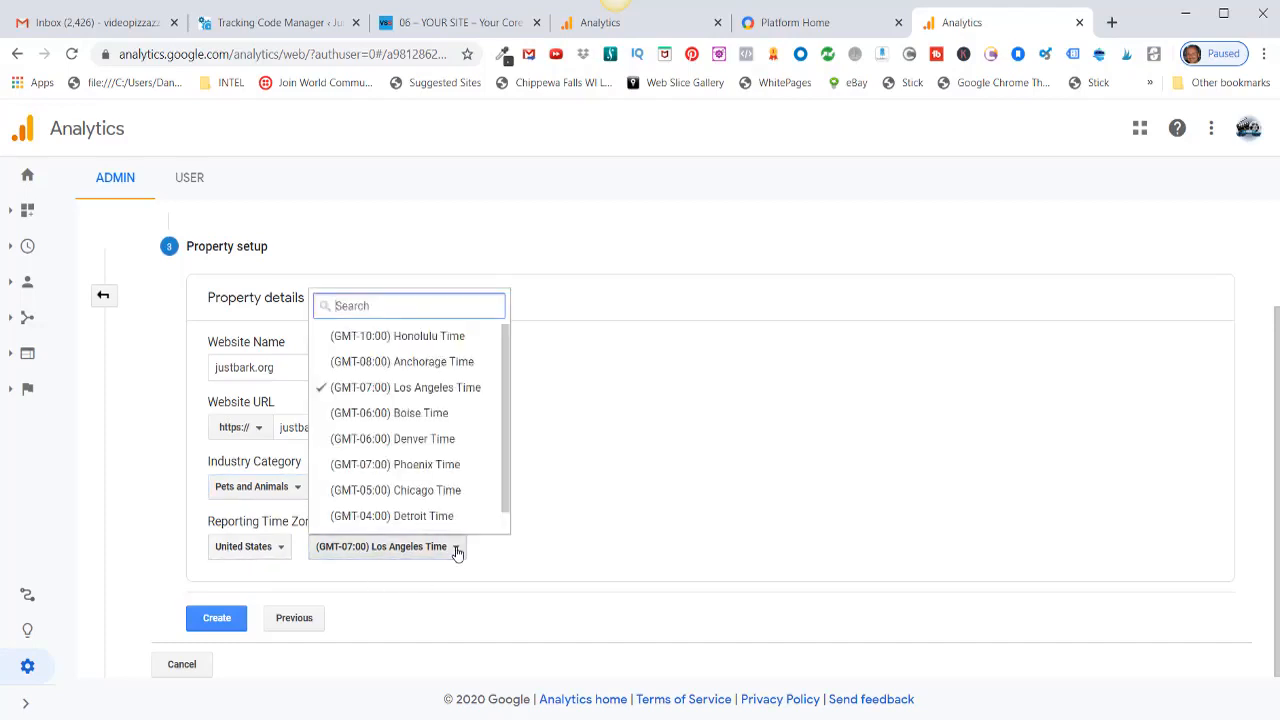
{"action": "left_click", "coordinate": [407, 491]}
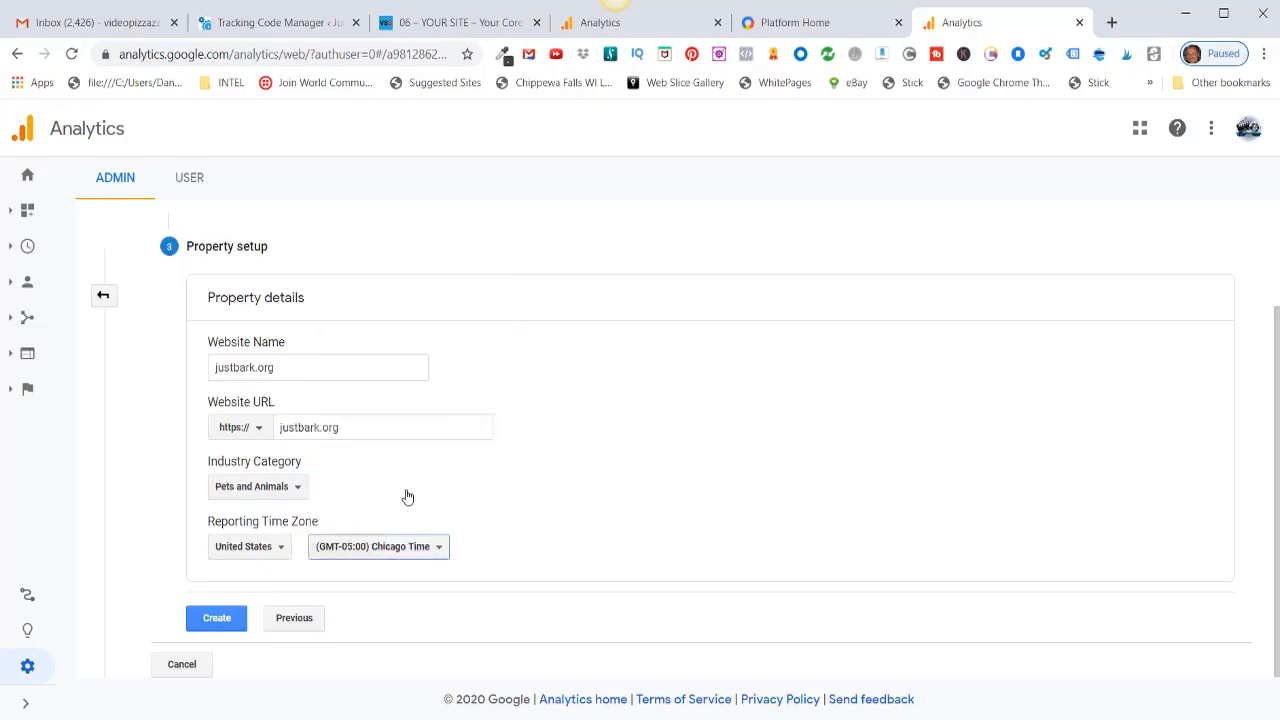
Submit the property setup and accept the Data Processing Terms required by GDPR.
{"action": "left_click", "coordinate": [216, 621]}
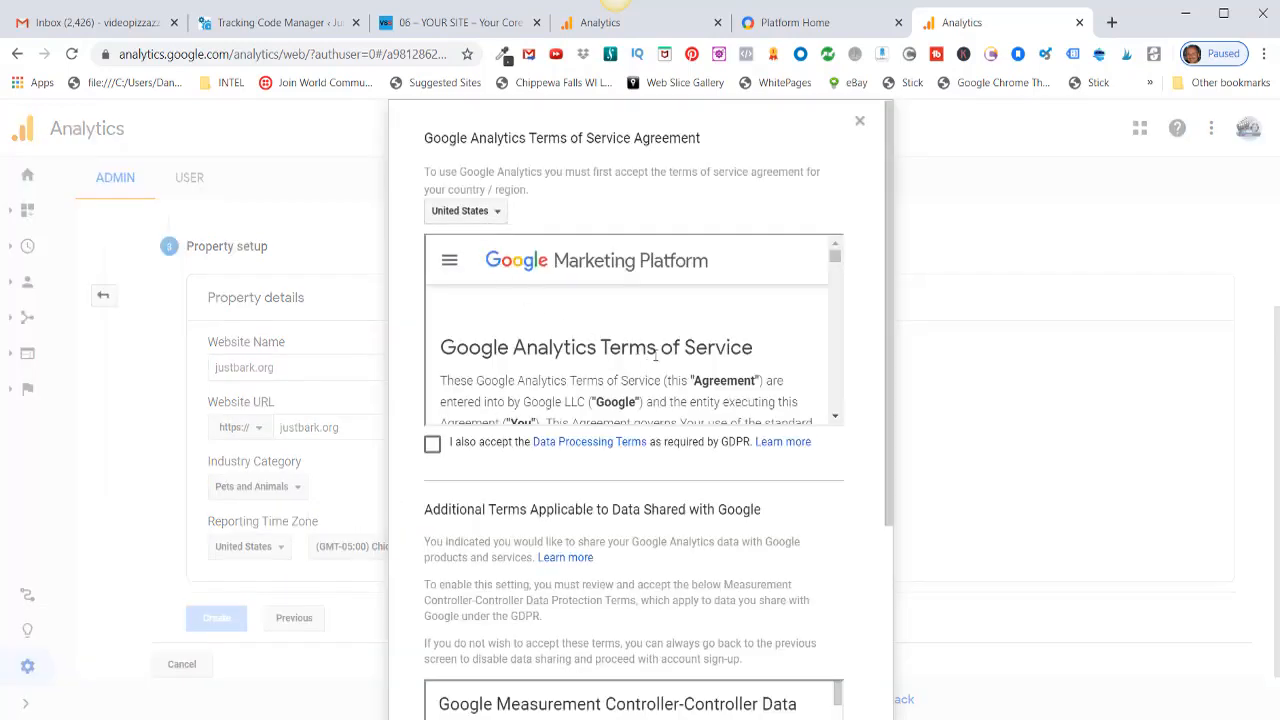
{"action": "scroll", "coordinate": [707, 374], "scroll_direction": "down", "scroll_amount": 15}
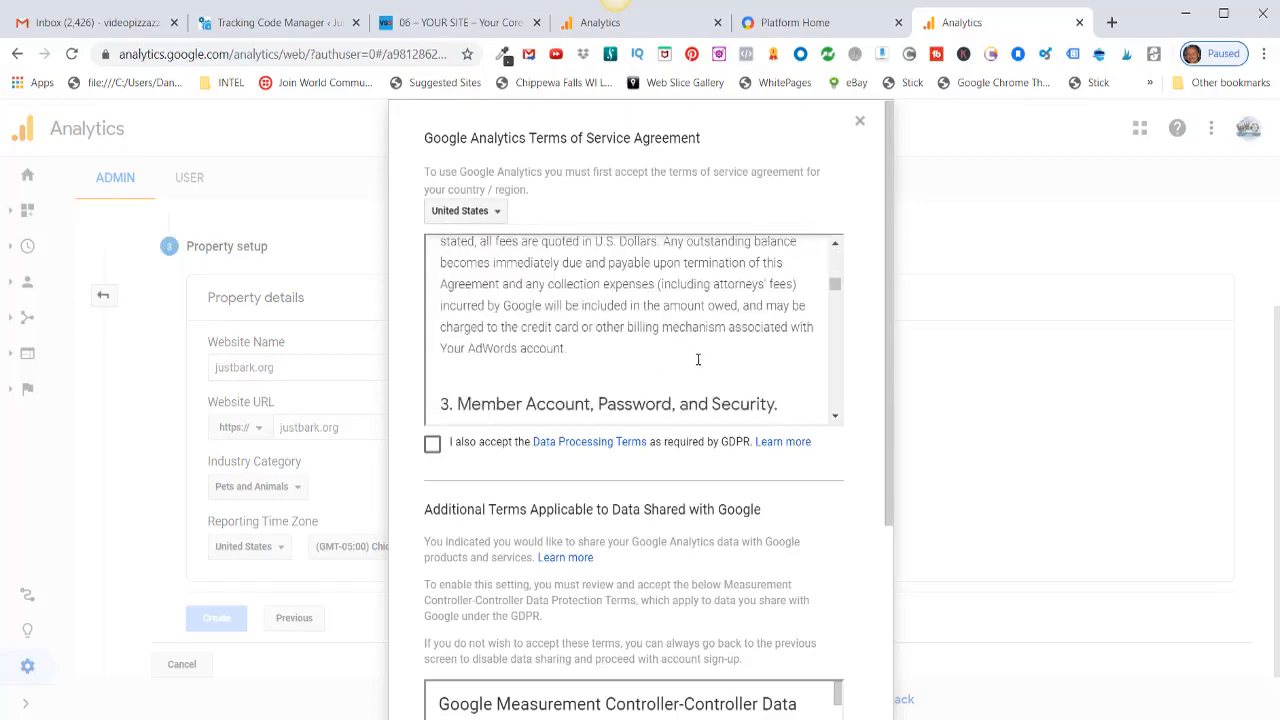
{"action": "scroll", "coordinate": [699, 360], "scroll_direction": "down", "scroll_amount": 5}
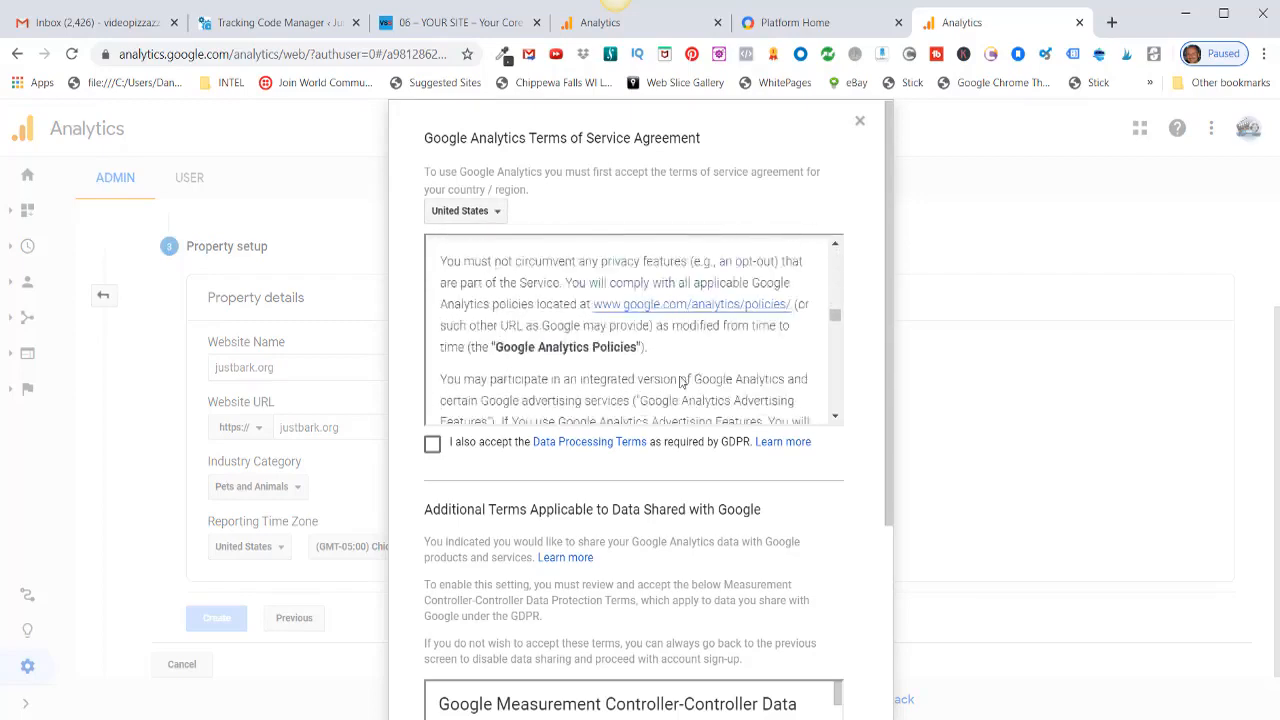
{"action": "left_click", "coordinate": [432, 443]}
Accept the Measurement Controller-Controller Data Protection Terms and agree to the Google Analytics Terms of Service.
{"action": "scroll", "coordinate": [618, 509], "scroll_direction": "down", "scroll_amount": 3}
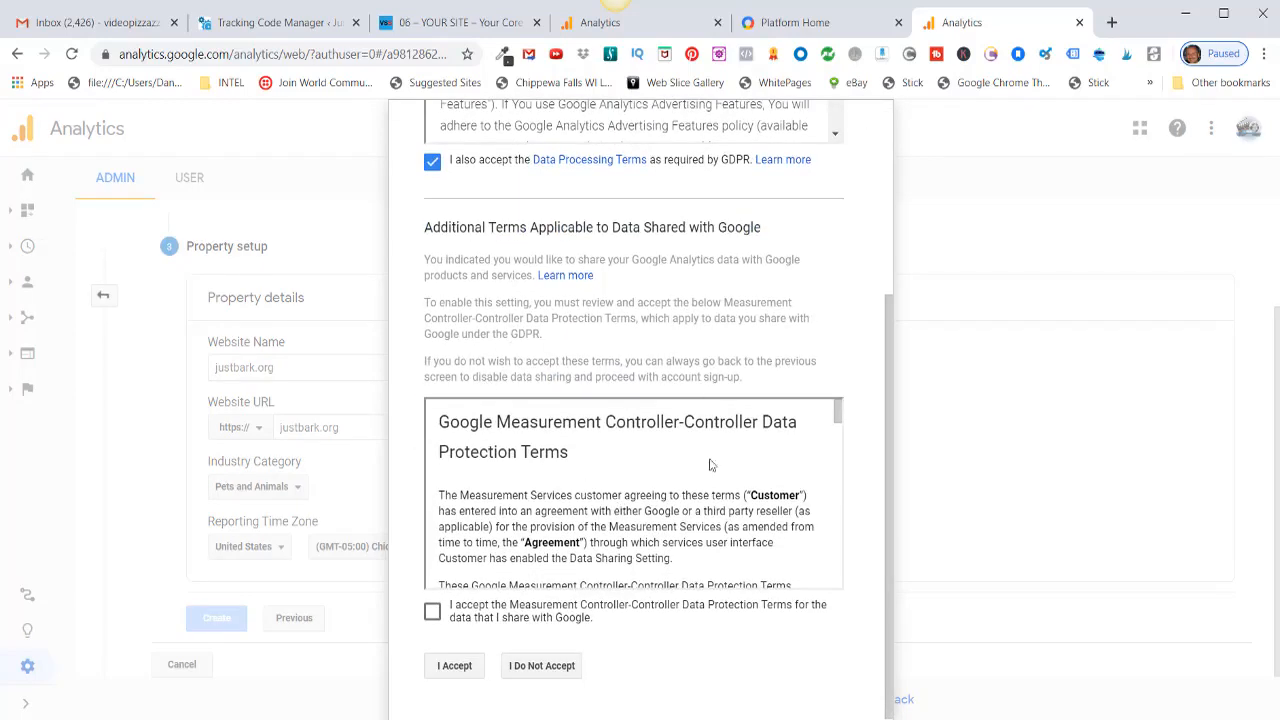
{"action": "scroll", "coordinate": [740, 510], "scroll_direction": "down", "scroll_amount": 10}
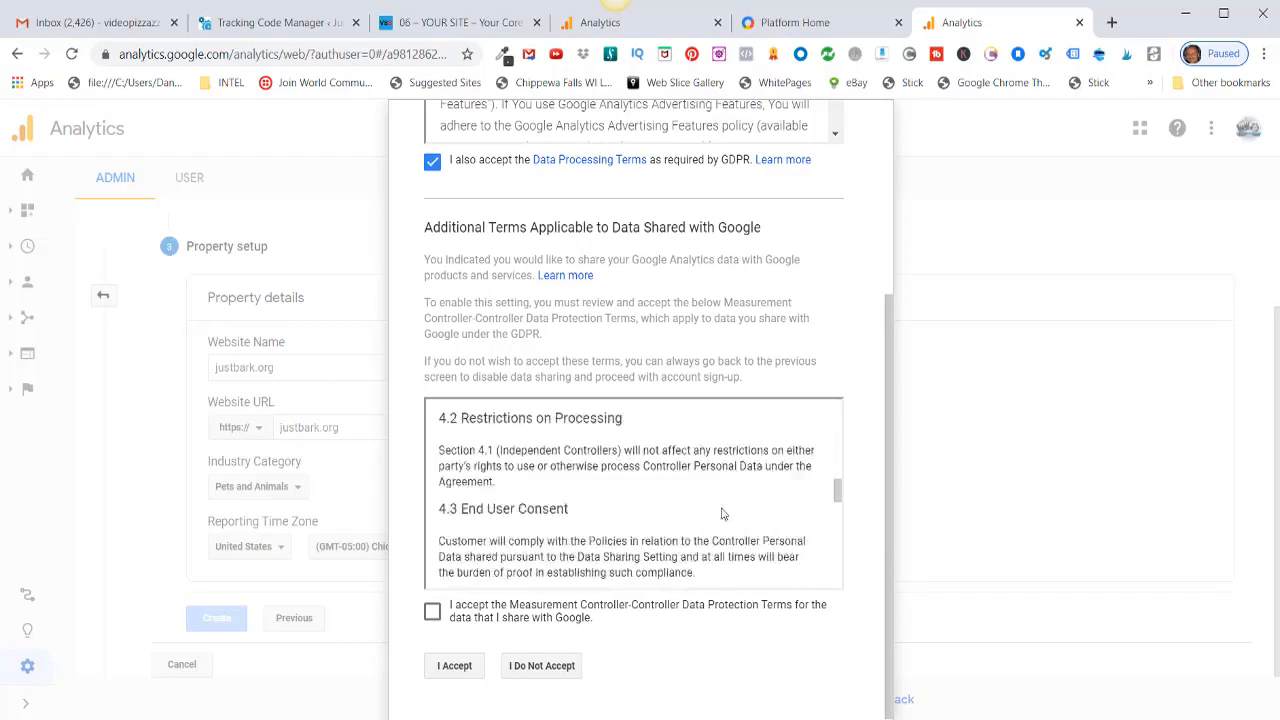
{"action": "scroll", "coordinate": [723, 513], "scroll_direction": "down", "scroll_amount": 5}
{"action": "left_click", "coordinate": [433, 611]}
{"action": "scroll", "coordinate": [597, 588], "scroll_direction": "down", "scroll_amount": 2}
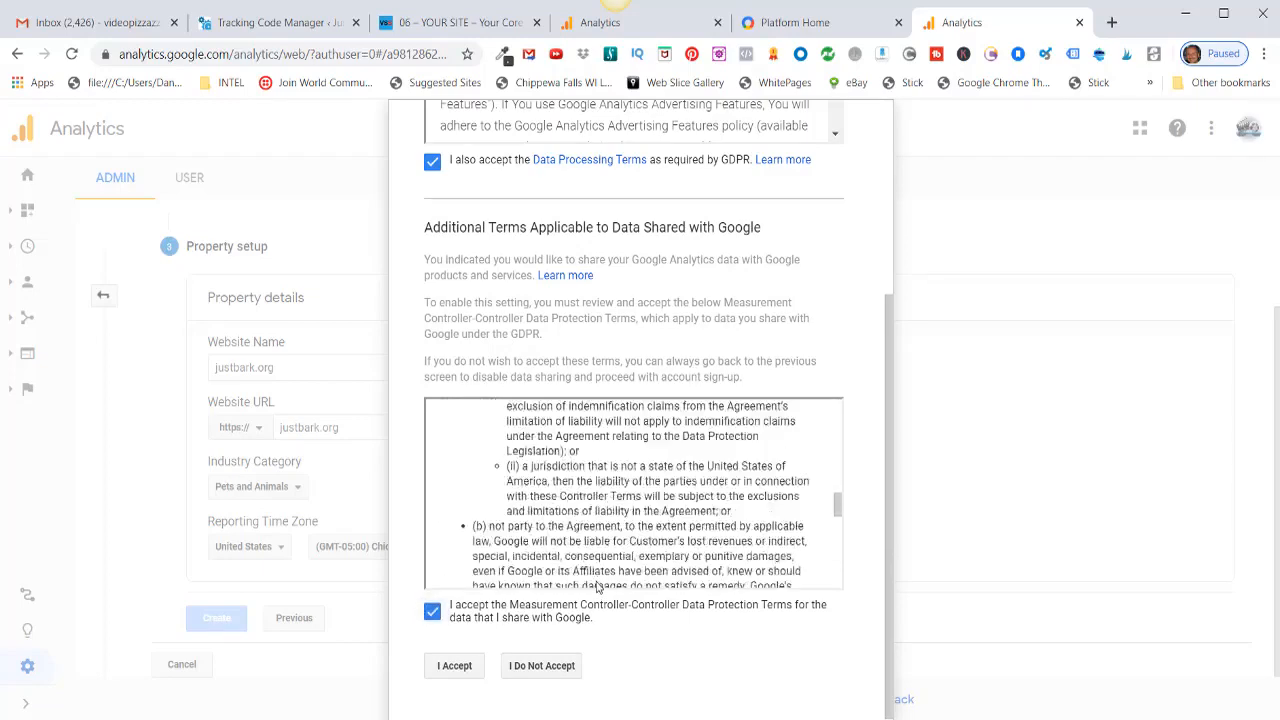
{"action": "scroll", "coordinate": [597, 585], "scroll_direction": "down", "scroll_amount": 3}
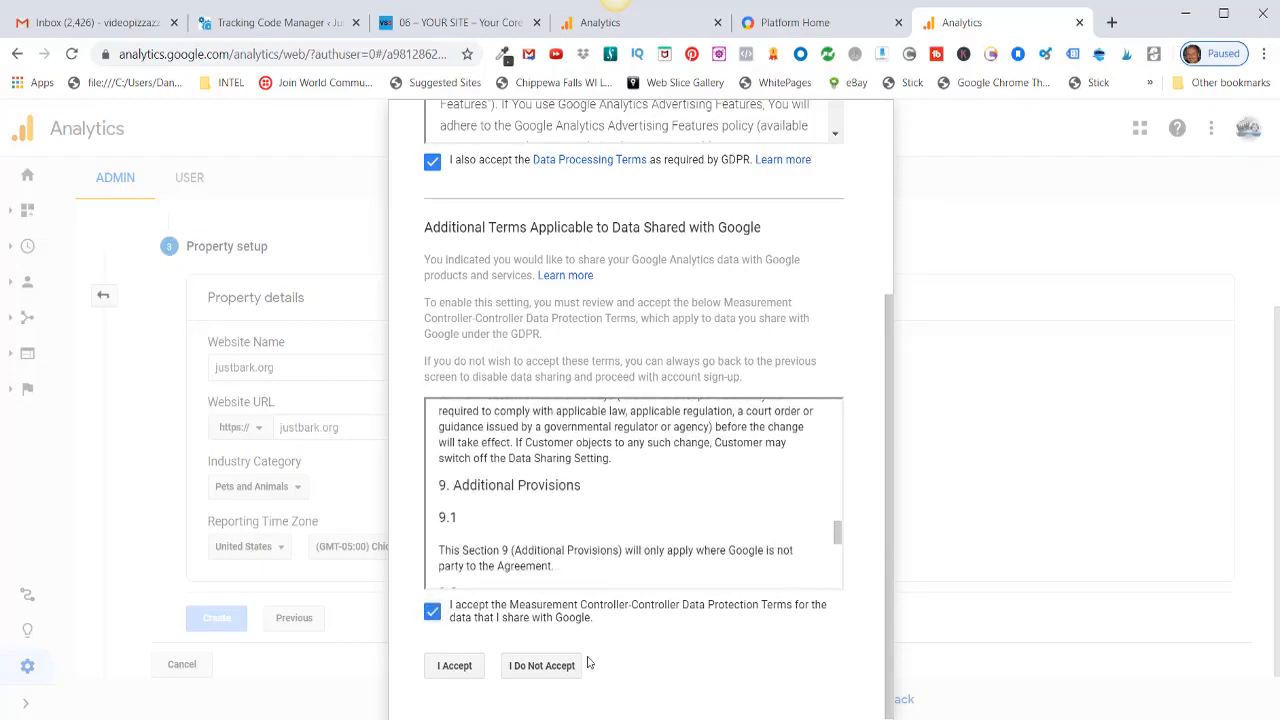
{"action": "left_click", "coordinate": [453, 666]}
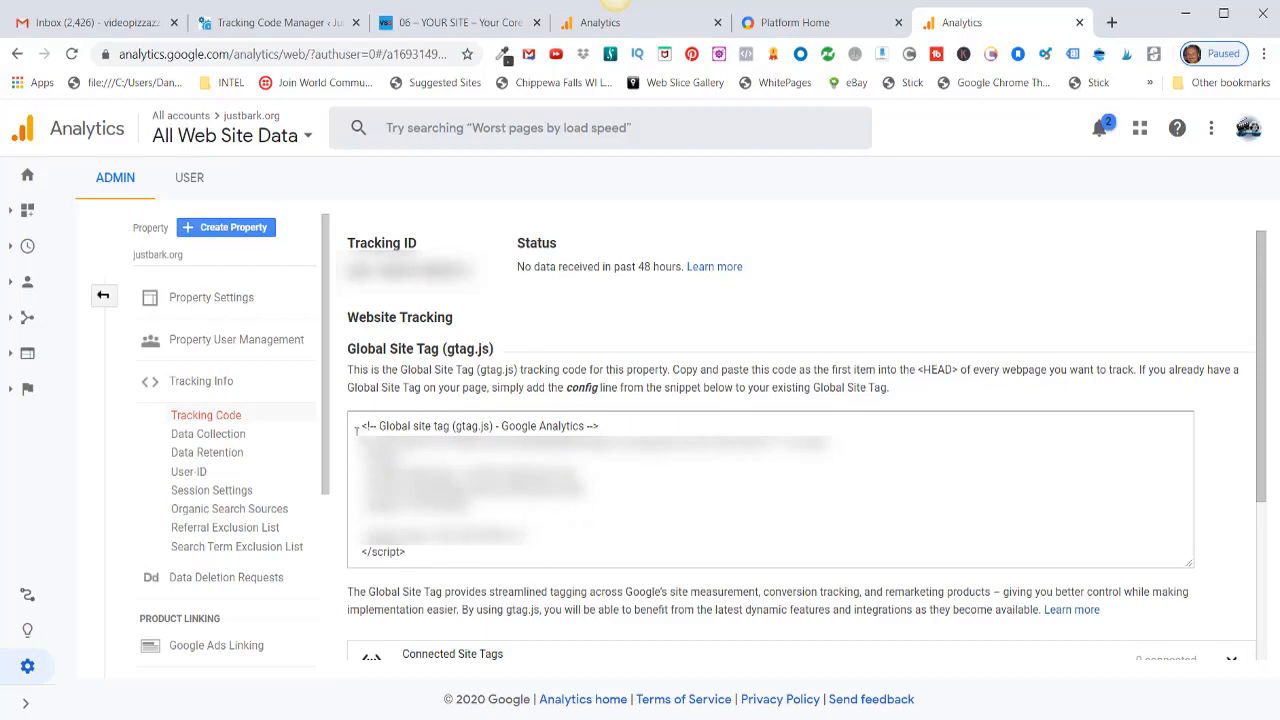
Copy the entire Global Site Tag (gtag.js) tracking code of the justbark.org property.
{"action": "left_click_drag", "start_coordinate": [359, 426], "coordinate": [466, 590]}
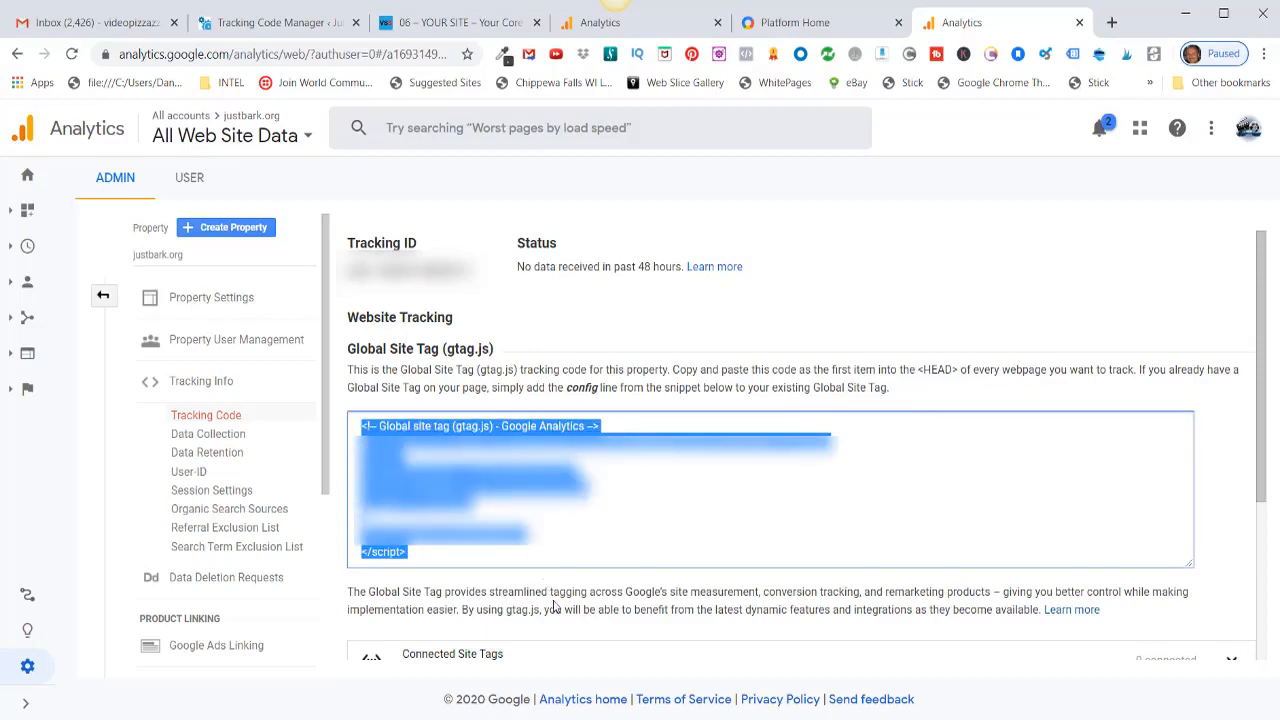
{"action": "right_click", "coordinate": [445, 492]}
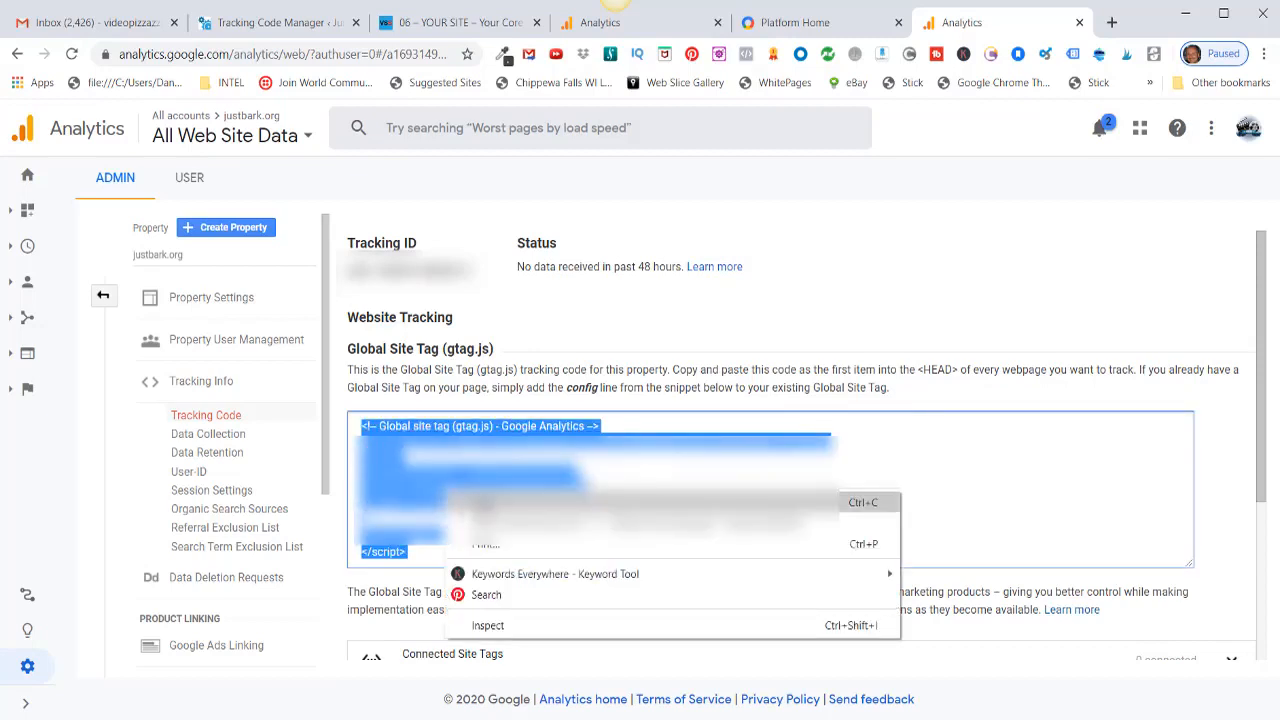
{"action": "left_click", "coordinate": [480, 502]}
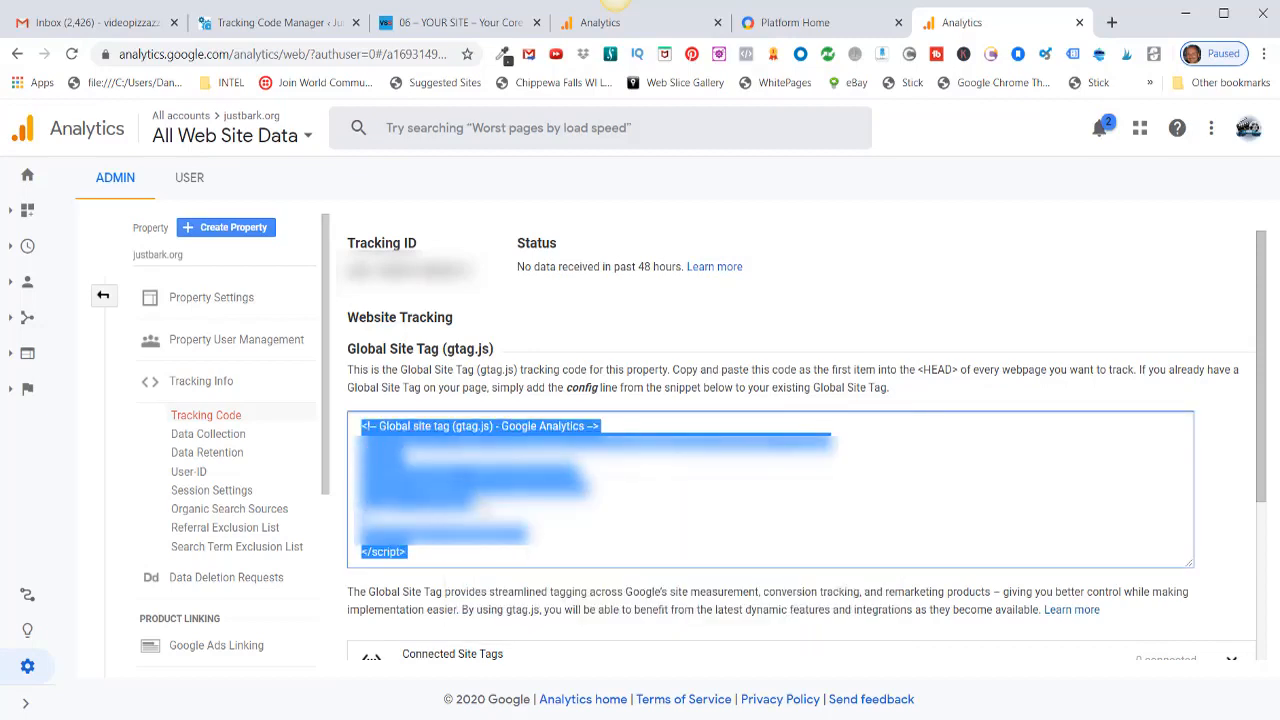
Switch to the WordPress Tracking Code Manager and delete all placeholder text from the Google Analytics script's tracking code box.
{"action": "left_click", "coordinate": [254, 27]}
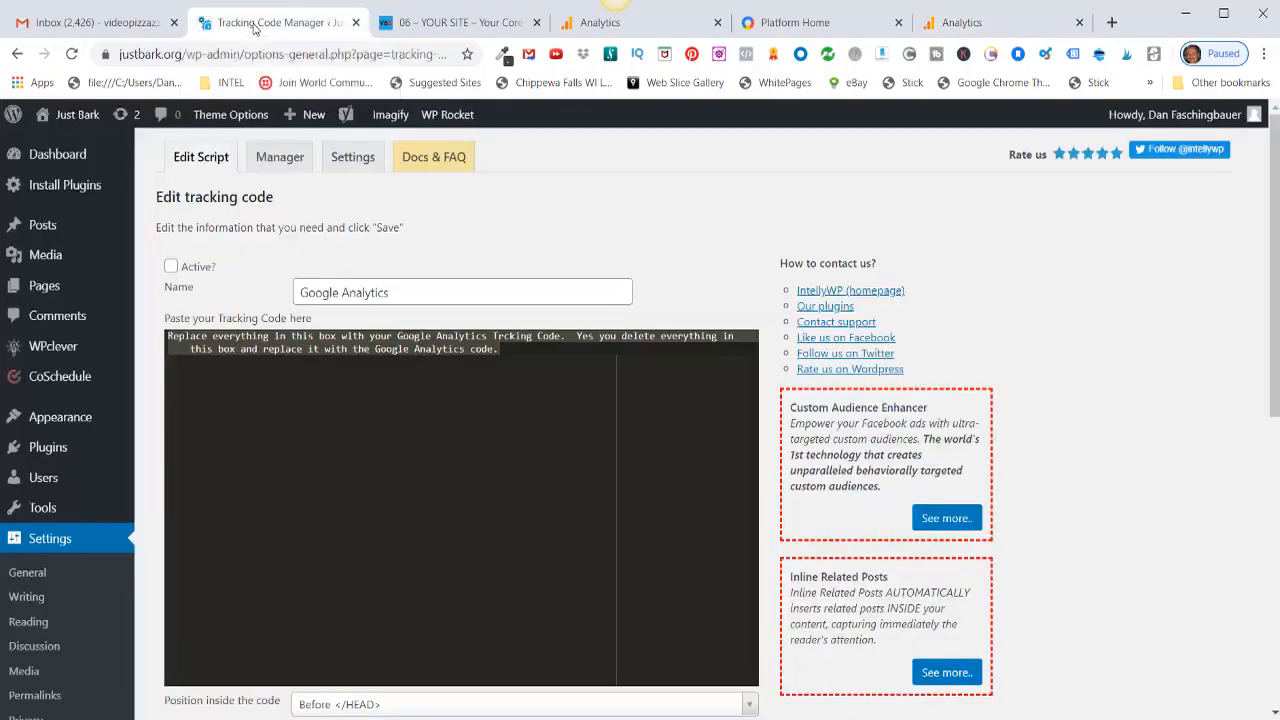
{"action": "left_click", "coordinate": [501, 352]}
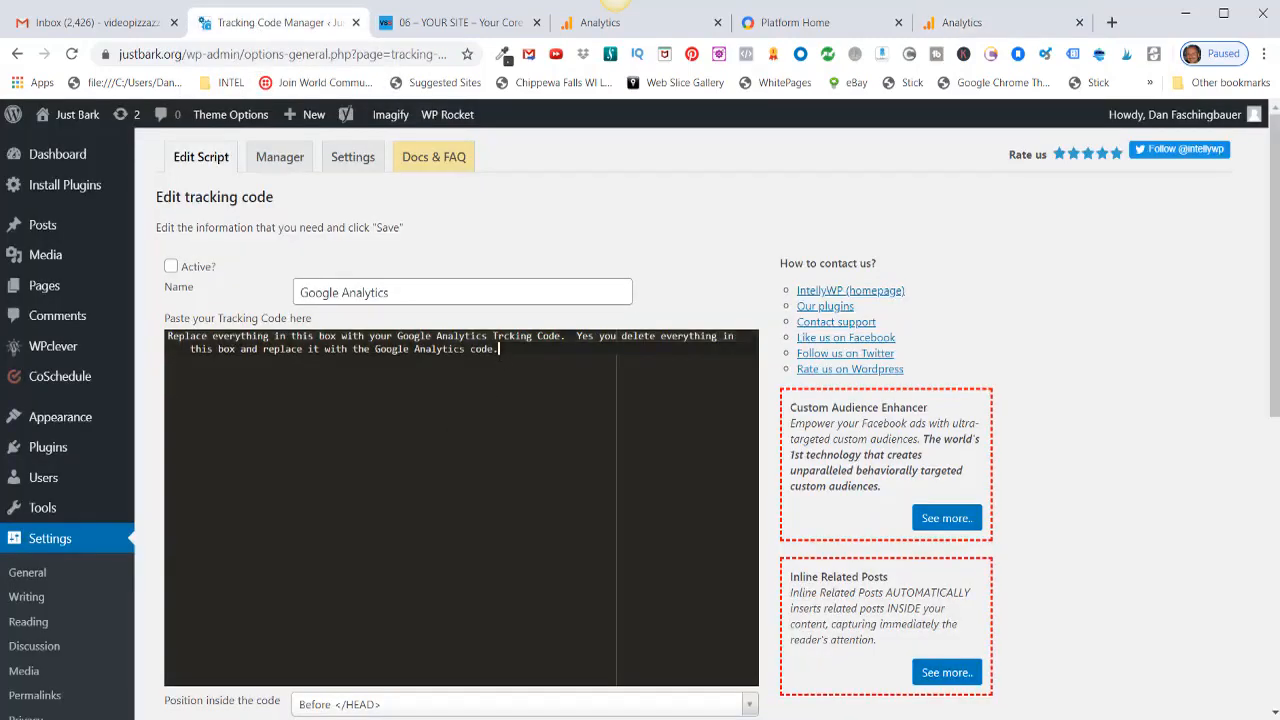
{"action": "key", "text": "BackSpace"}
{"action": "key", "text": "BackSpace"}
{"action": "key", "text": "BackSpace"}
{"action": "key", "text": "BackSpace"}
{"action": "key", "text": "BackSpace"}
{"action": "key", "text": "BackSpace"}
{"action": "key", "text": "BackSpace"}
{"action": "key", "text": "BackSpace"}
{"action": "key", "text": "BackSpace"}
{"action": "key", "text": "BackSpace"}
{"action": "key", "text": "BackSpace"}
{"action": "key", "text": "BackSpace"}
{"action": "key", "text": "BackSpace"}
{"action": "key", "text": "BackSpace"}
{"action": "key", "text": "BackSpace"}
{"action": "key", "text": "BackSpace"}
{"action": "key", "text": "BackSpace"}
{"action": "key", "text": "BackSpace"}
{"action": "key", "text": "BackSpace"}
{"action": "key", "text": "BackSpace"}
{"action": "key", "text": "BackSpace"}
{"action": "key", "text": "BackSpace"}
{"action": "key", "text": "BackSpace"}
{"action": "key", "text": "BackSpace"}
{"action": "key", "text": "BackSpace"}
{"action": "key", "text": "BackSpace"}
{"action": "key", "text": "BackSpace"}
{"action": "key", "text": "BackSpace"}
{"action": "key", "text": "BackSpace"}
{"action": "key", "text": "BackSpace"}
{"action": "key", "text": "BackSpace"}
{"action": "key", "text": "BackSpace"}
{"action": "key", "text": "BackSpace"}
{"action": "key", "text": "BackSpace"}
{"action": "key", "text": "BackSpace"}
{"action": "key", "text": "BackSpace"}
{"action": "key", "text": "BackSpace"}
{"action": "key", "text": "BackSpace"}
{"action": "key", "text": "BackSpace"}
{"action": "key", "text": "BackSpace"}
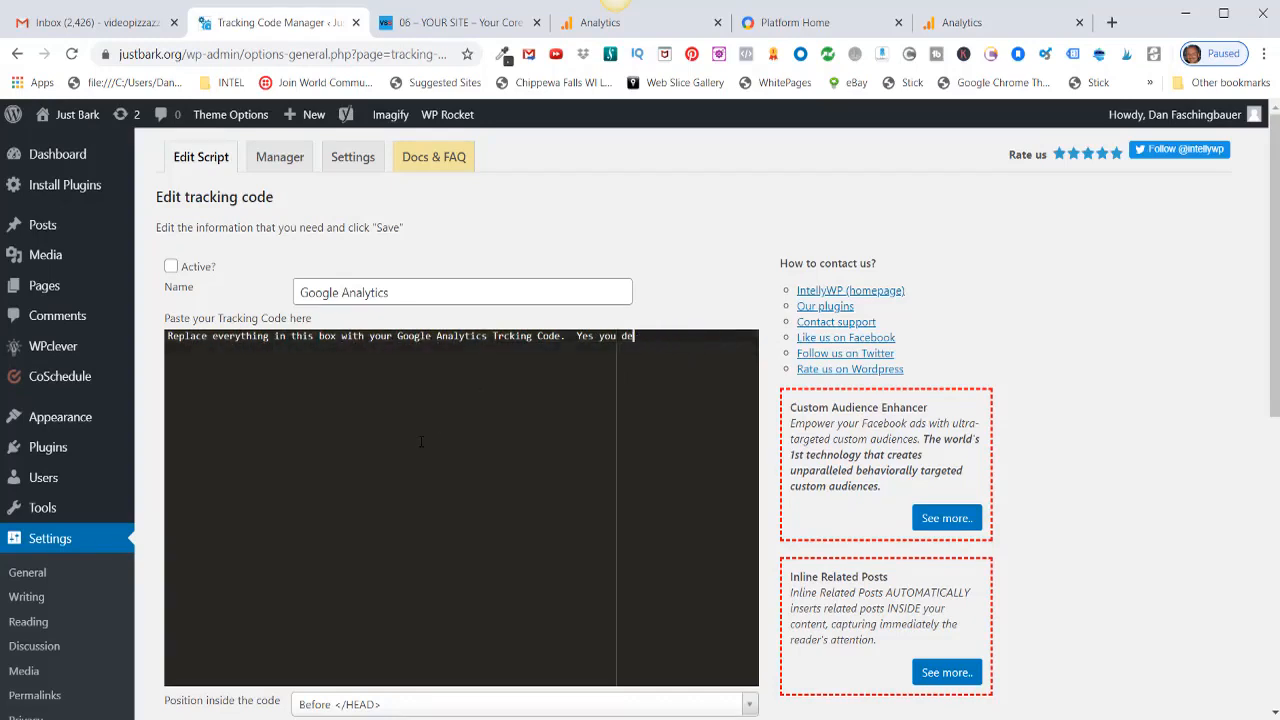
{"action": "key", "text": "BackSpace"}
{"action": "key", "text": "BackSpace"}
{"action": "key", "text": "BackSpace"}
{"action": "key", "text": "BackSpace"}
{"action": "key", "text": "BackSpace"}
{"action": "key", "text": "BackSpace"}
{"action": "key", "text": "BackSpace"}
{"action": "key", "text": "BackSpace"}
{"action": "key", "text": "BackSpace"}
{"action": "key", "text": "BackSpace"}
{"action": "key", "text": "BackSpace"}
{"action": "key", "text": "BackSpace"}
{"action": "key", "text": "BackSpace"}
{"action": "key", "text": "BackSpace"}
{"action": "key", "text": "BackSpace"}
{"action": "key", "text": "BackSpace"}
{"action": "key", "text": "BackSpace"}
{"action": "key", "text": "BackSpace"}
{"action": "key", "text": "BackSpace"}
{"action": "key", "text": "BackSpace"}
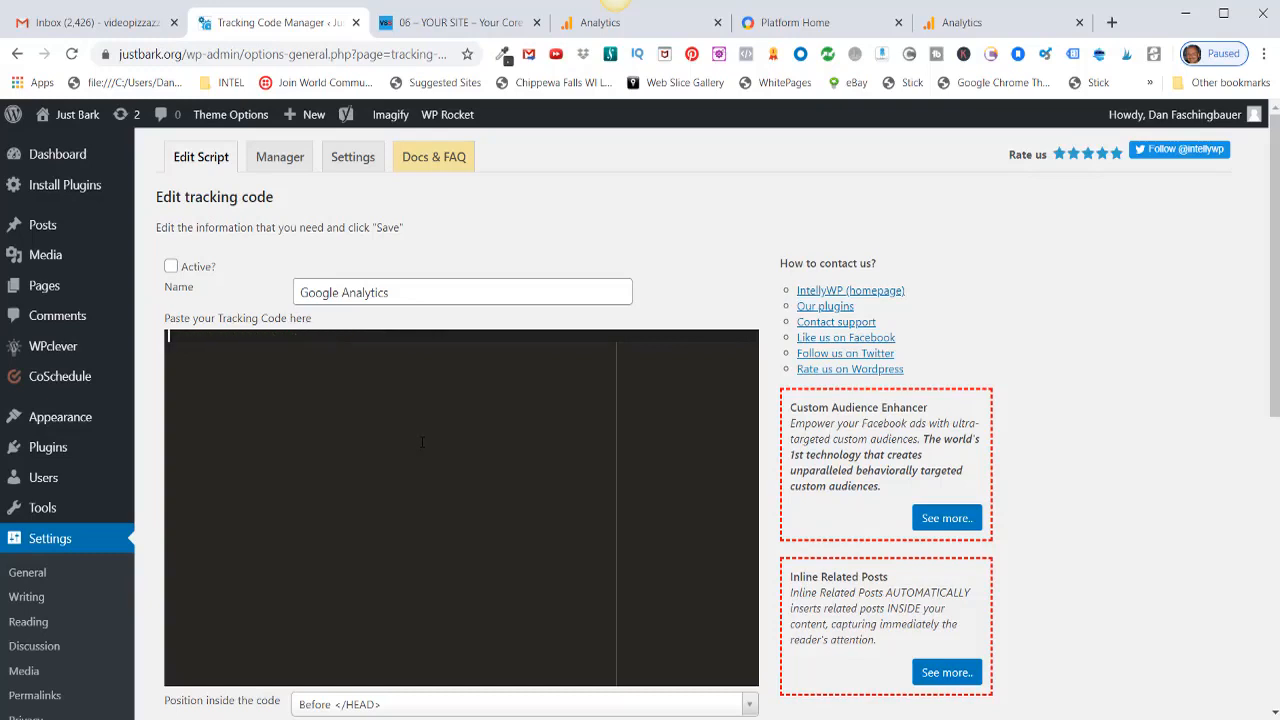
Paste the copied Global Site Tag into the Google Analytics script, set it to active and save it.
{"action": "key", "text": "ctrl+v"}
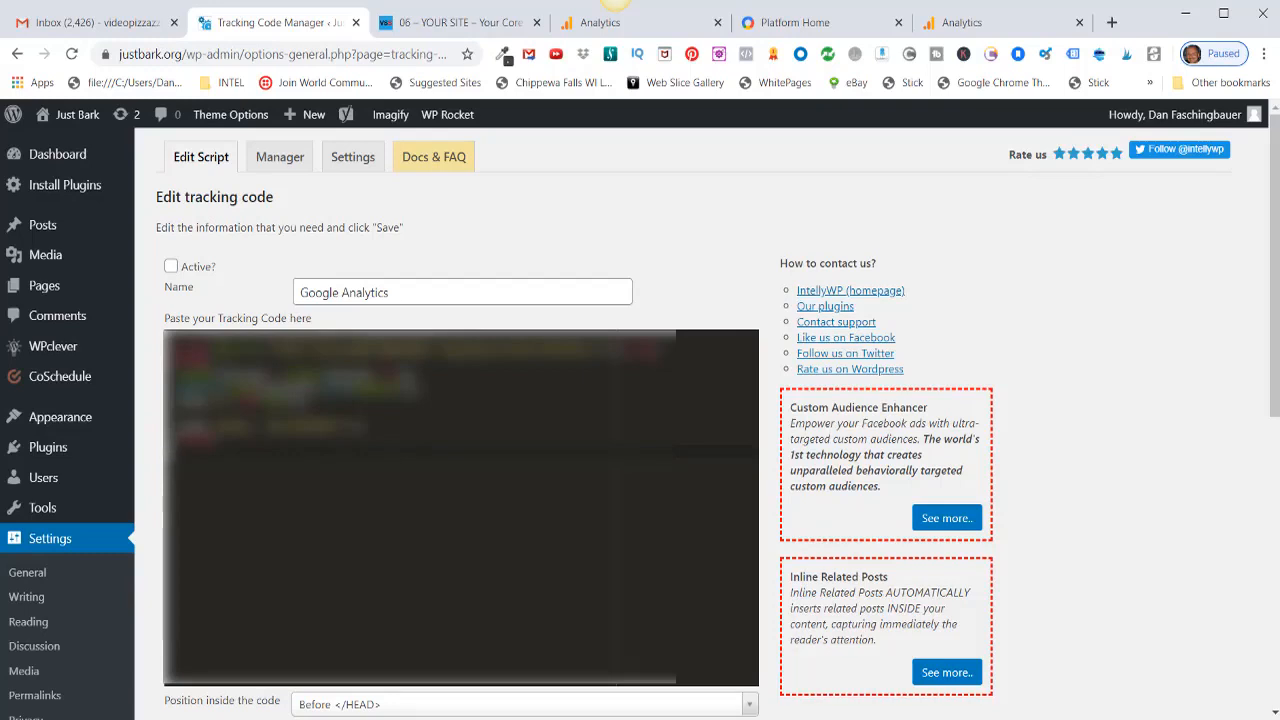
{"action": "left_click", "coordinate": [171, 267]}
{"action": "scroll", "coordinate": [277, 291], "scroll_direction": "down", "scroll_amount": 3}
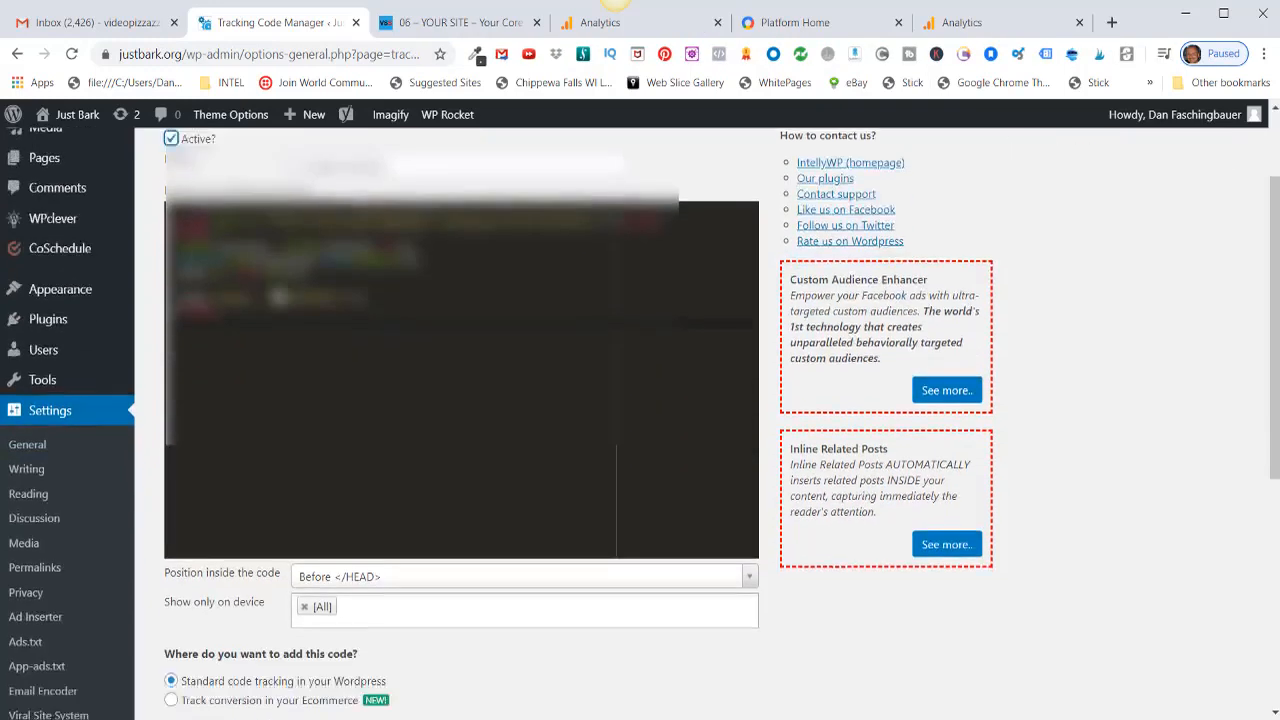
{"action": "scroll", "coordinate": [277, 287], "scroll_direction": "down", "scroll_amount": 1}
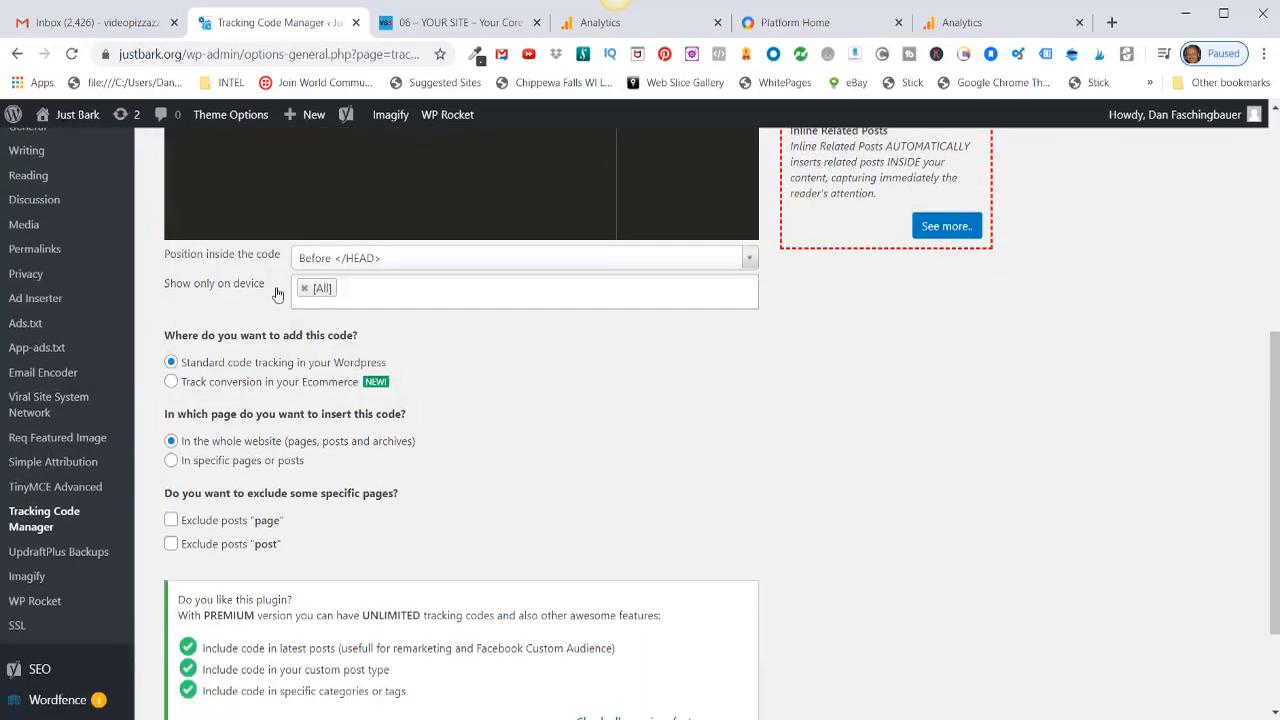
{"action": "scroll", "coordinate": [277, 293], "scroll_direction": "down", "scroll_amount": 2}
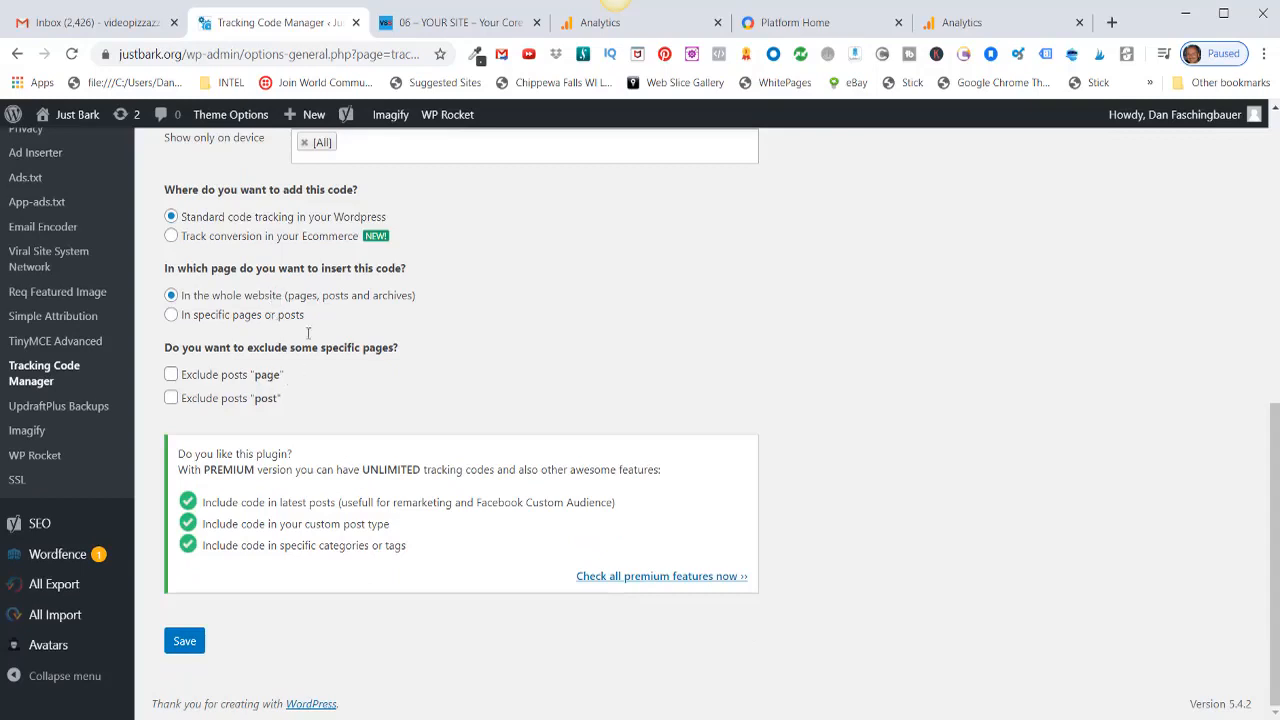
{"action": "left_click", "coordinate": [185, 645]}
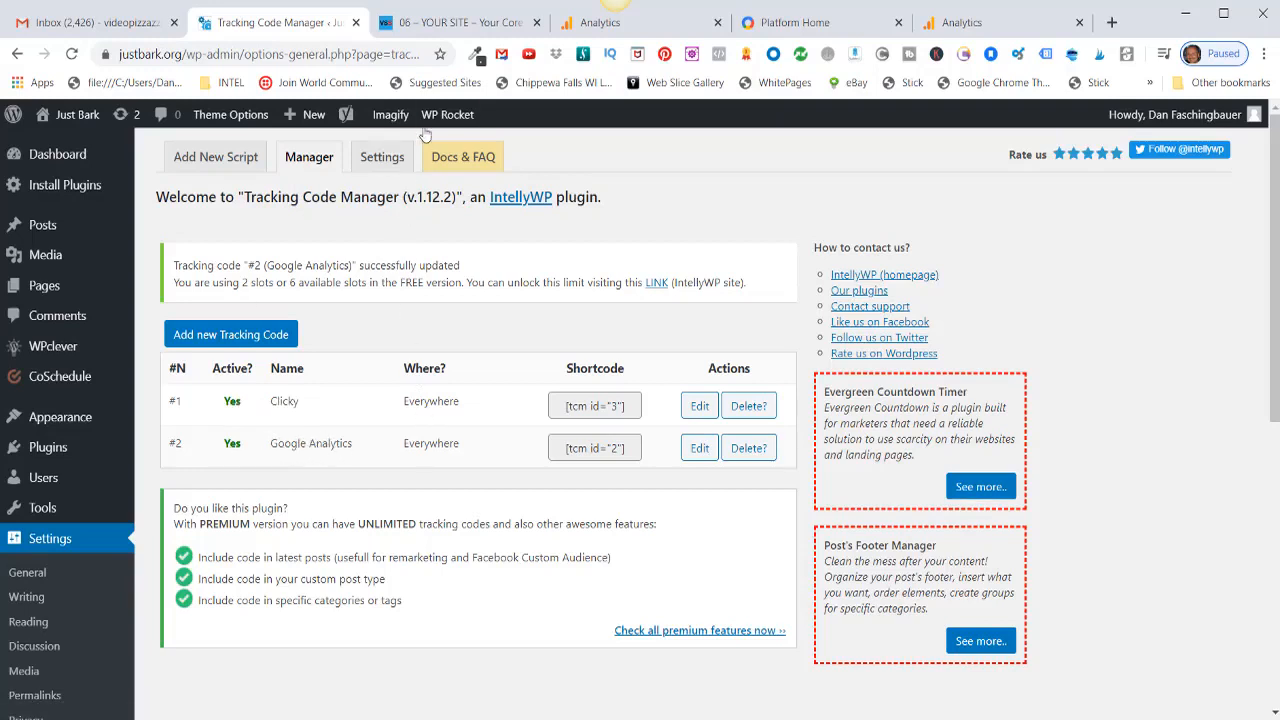
Clear the WP Rocket cache and open the Just Bark live site in an incognito window.
{"action": "mouse_move", "coordinate": [443, 122]}
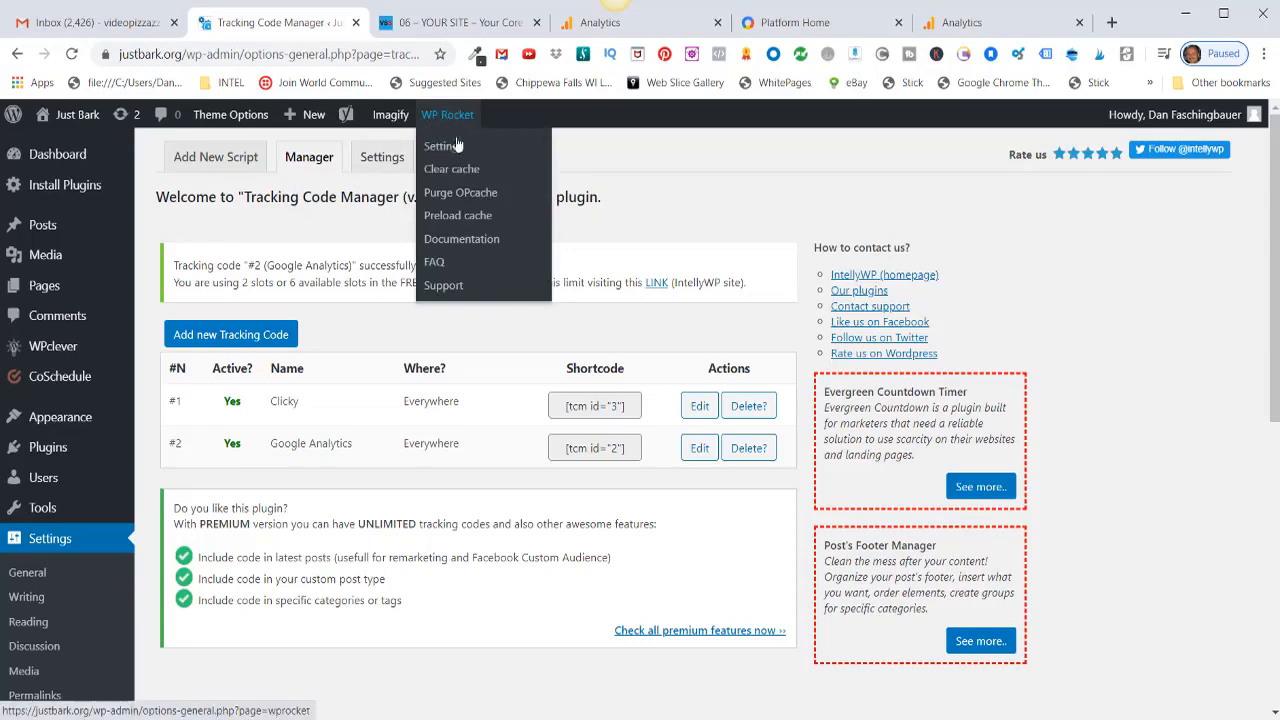
{"action": "left_click", "coordinate": [452, 170]}
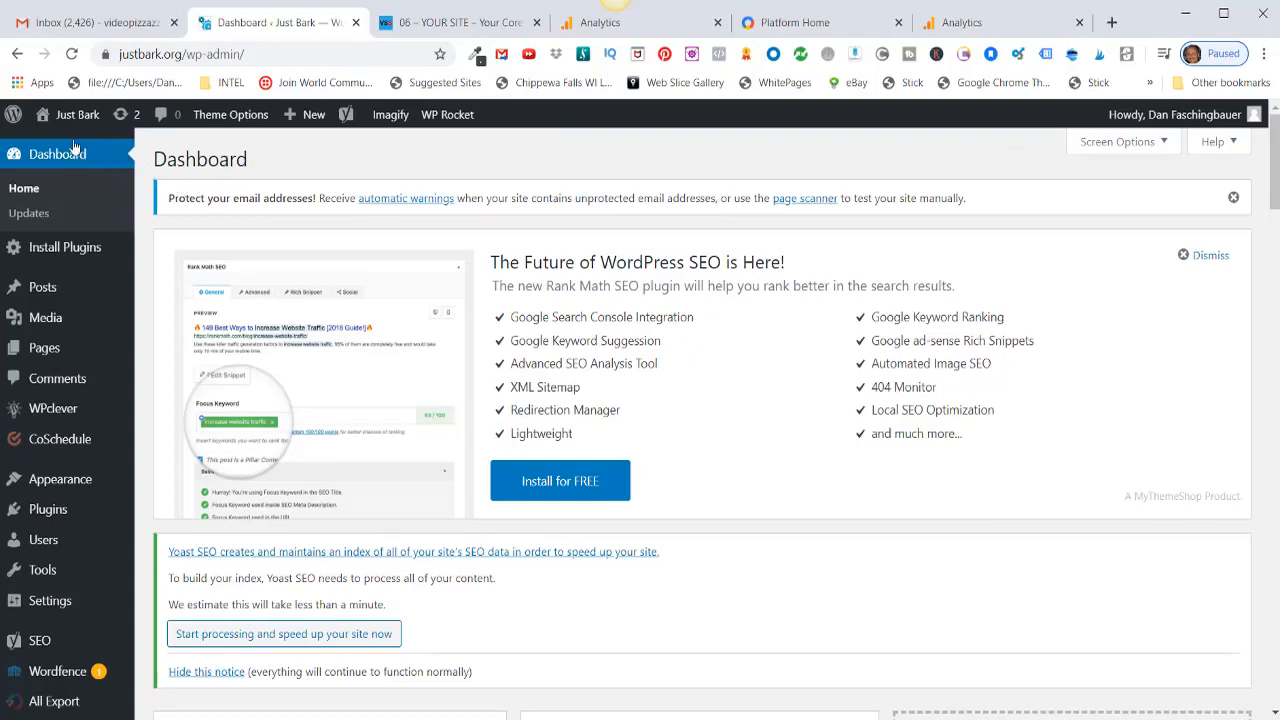
{"action": "mouse_move", "coordinate": [68, 118]}
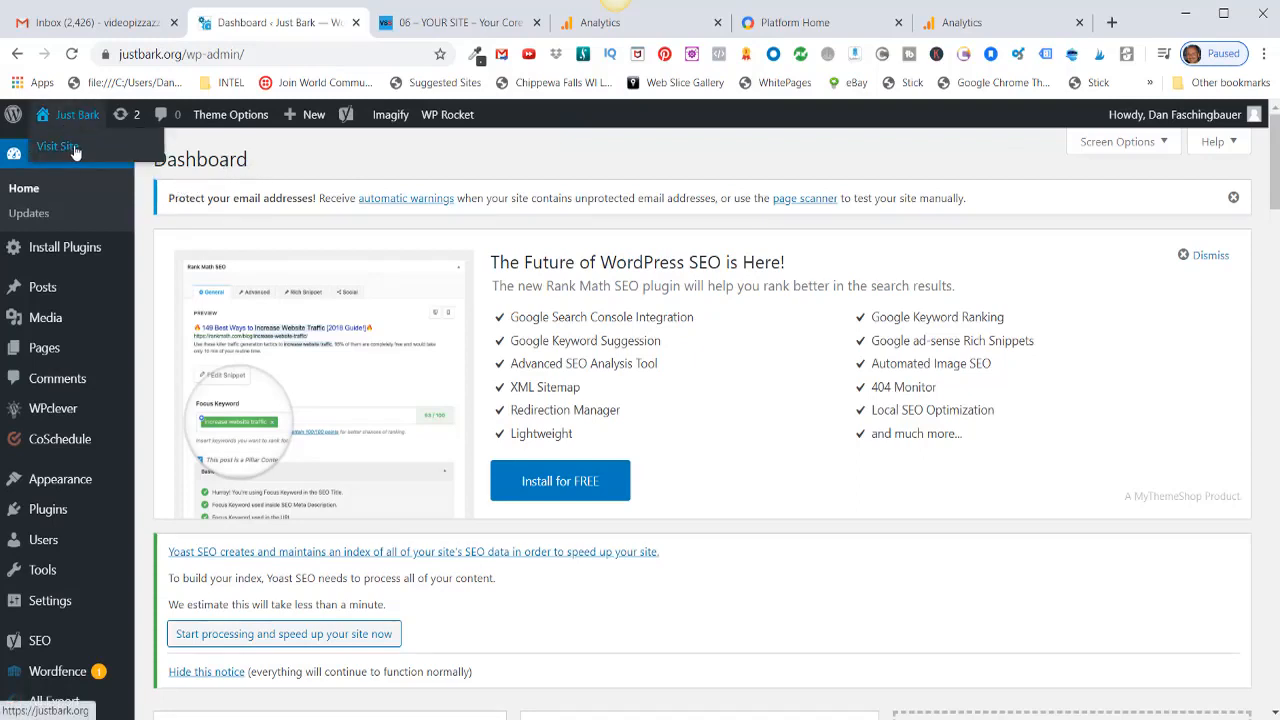
{"action": "right_click", "coordinate": [69, 155]}
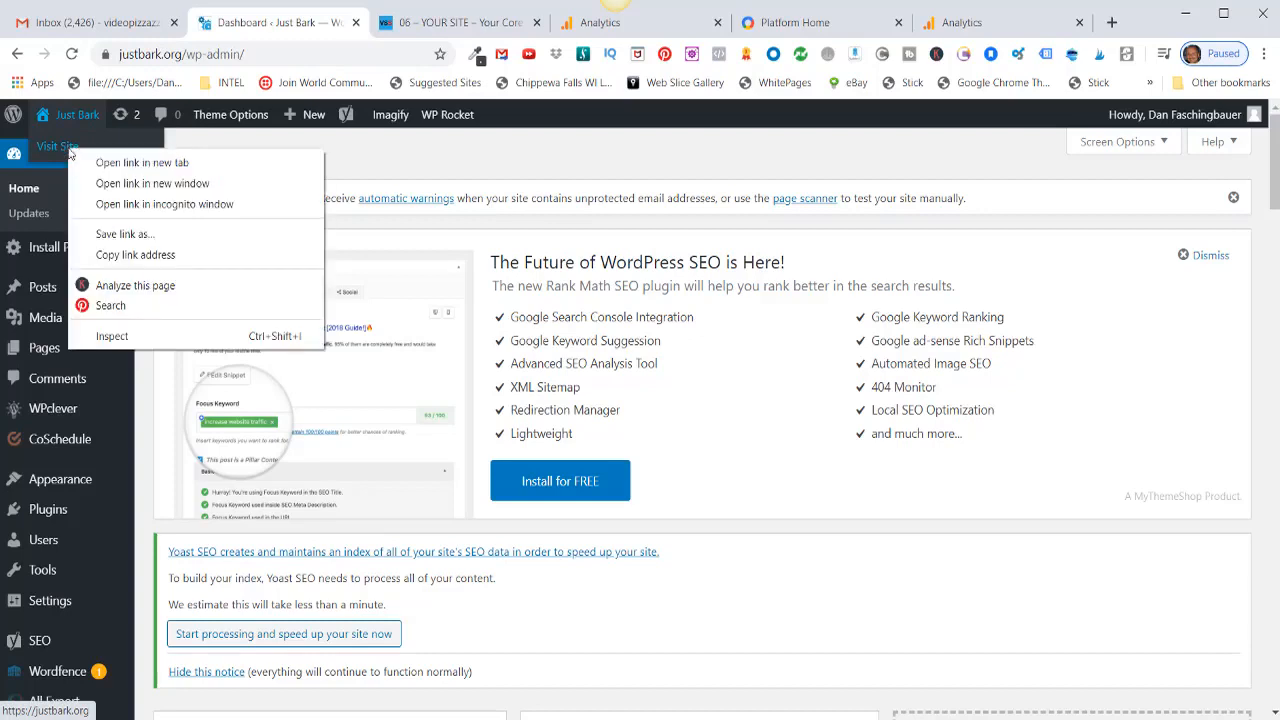
{"action": "left_click", "coordinate": [172, 205]}
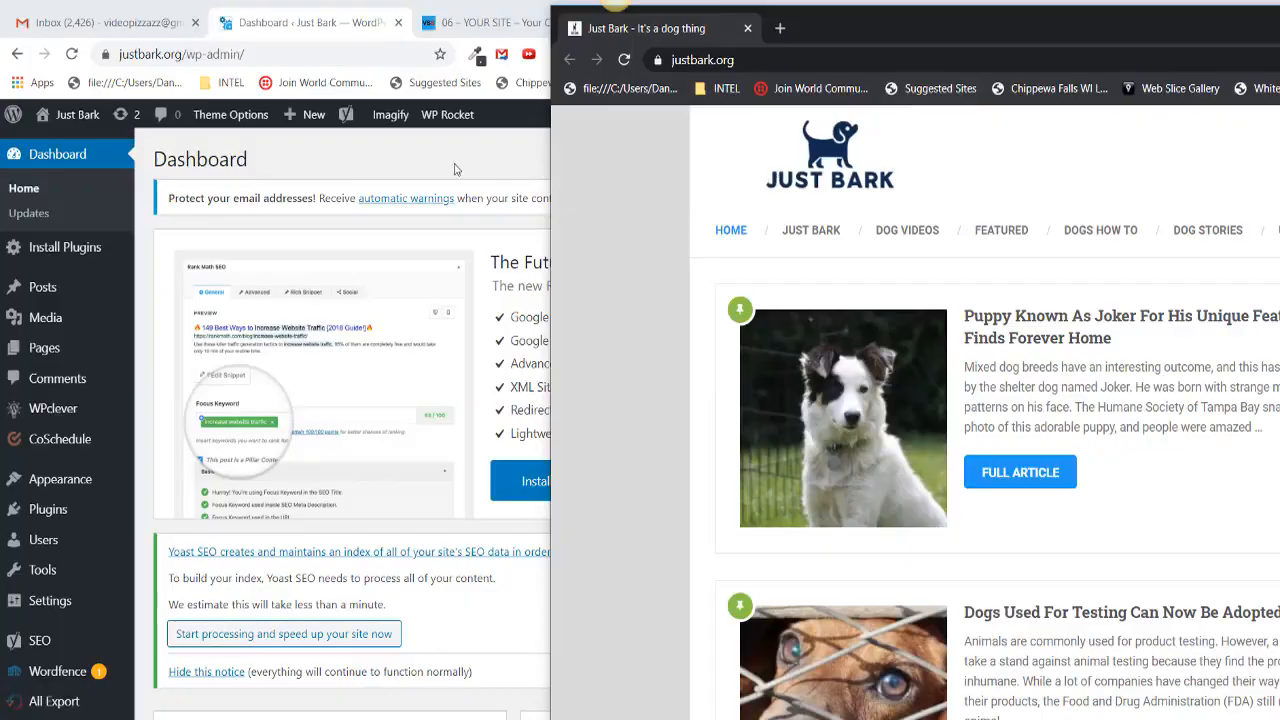
Switch to Google Analytics and open the Home overview of justbark.org to check the active users right now.
{"action": "left_click", "coordinate": [440, 164]}
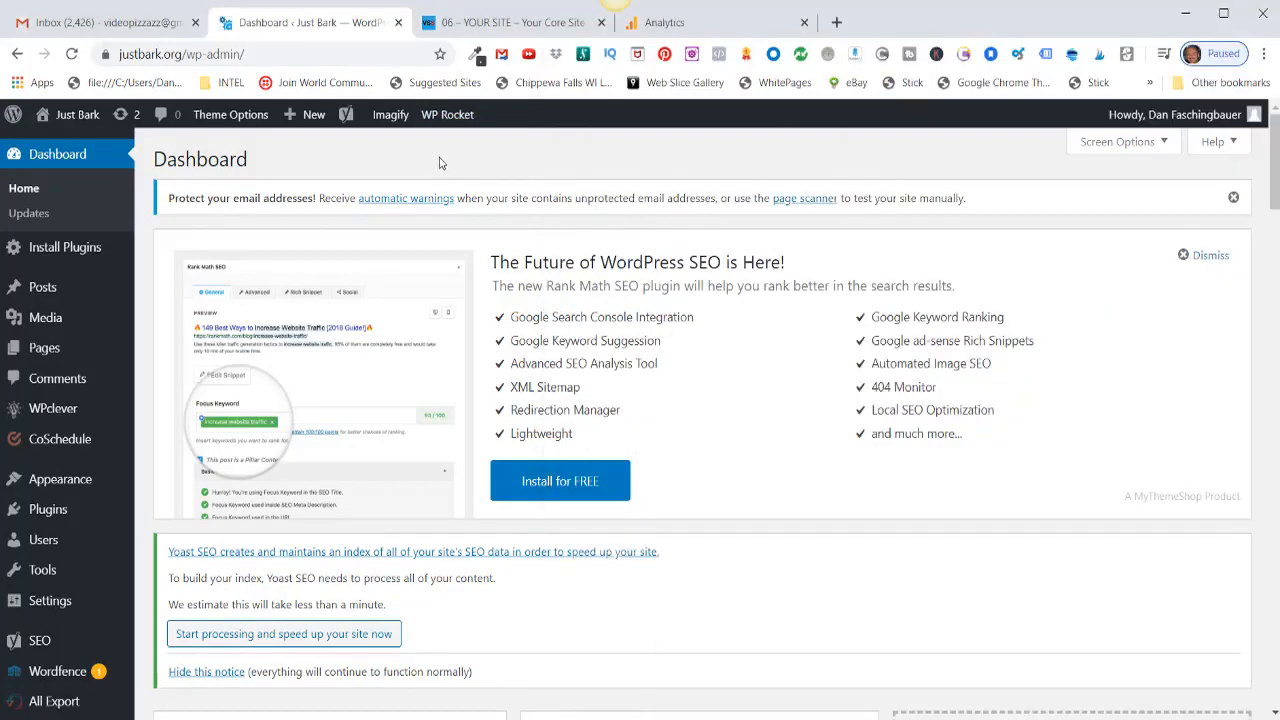
{"action": "left_click", "coordinate": [650, 24]}
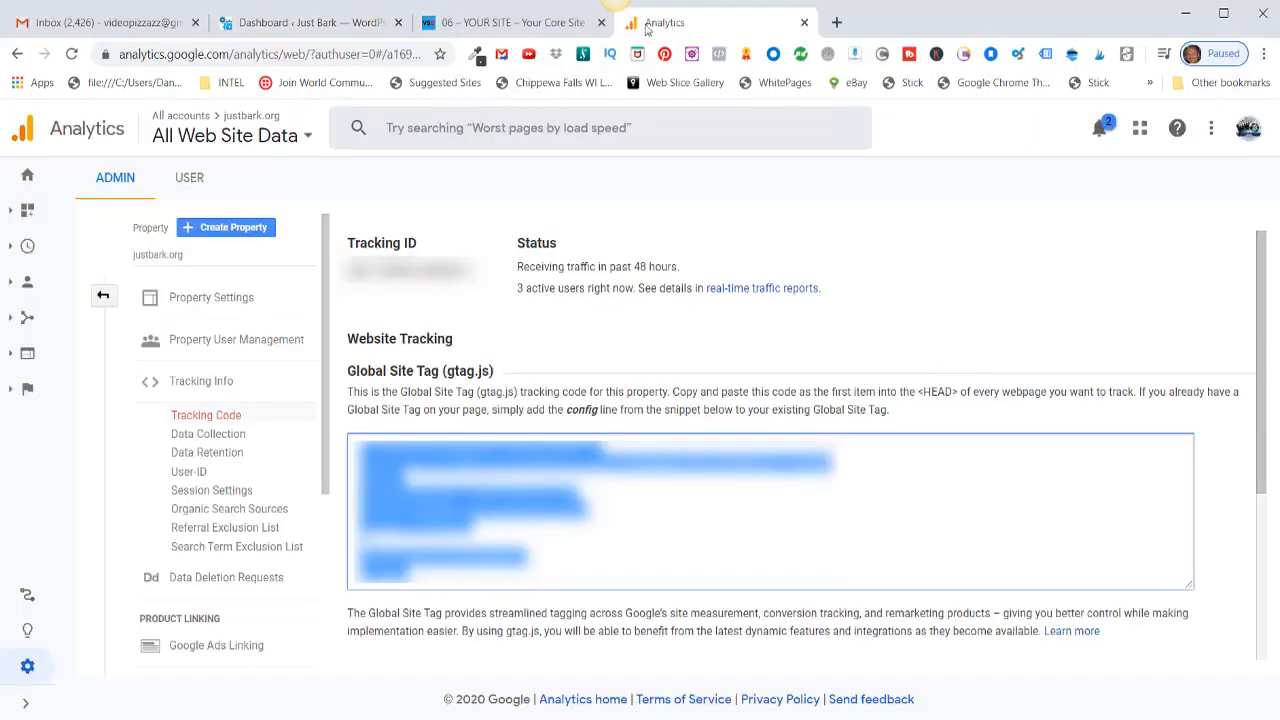
{"action": "left_click", "coordinate": [28, 178]}
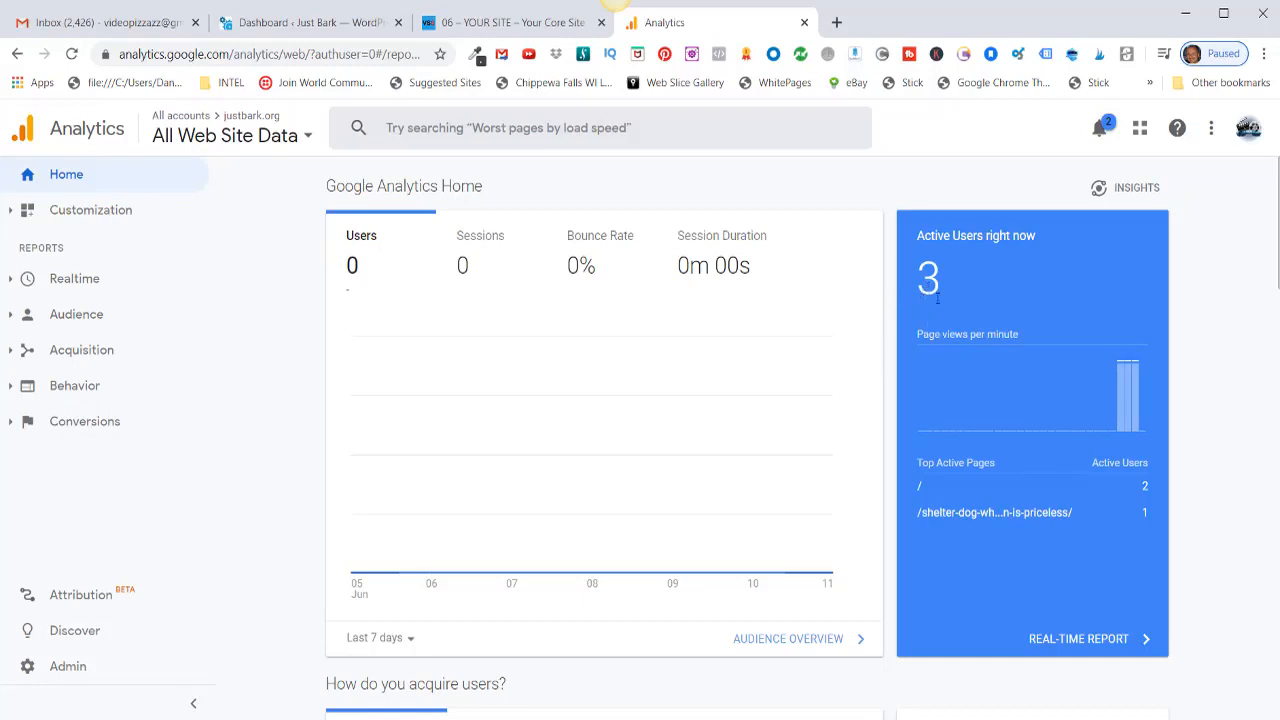
Switch to the WordPress dashboard and open the Reading settings to check the Search Engine Visibility option.
{"action": "left_click", "coordinate": [310, 22]}
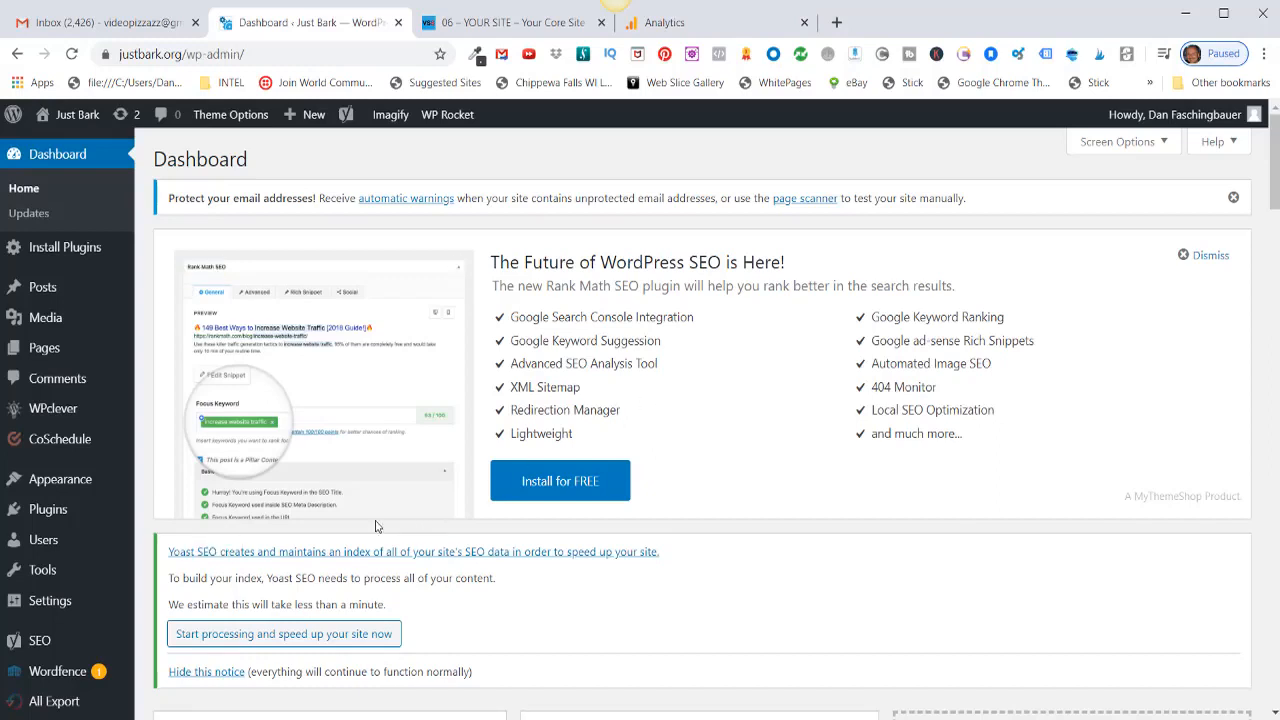
{"action": "mouse_move", "coordinate": [46, 601]}
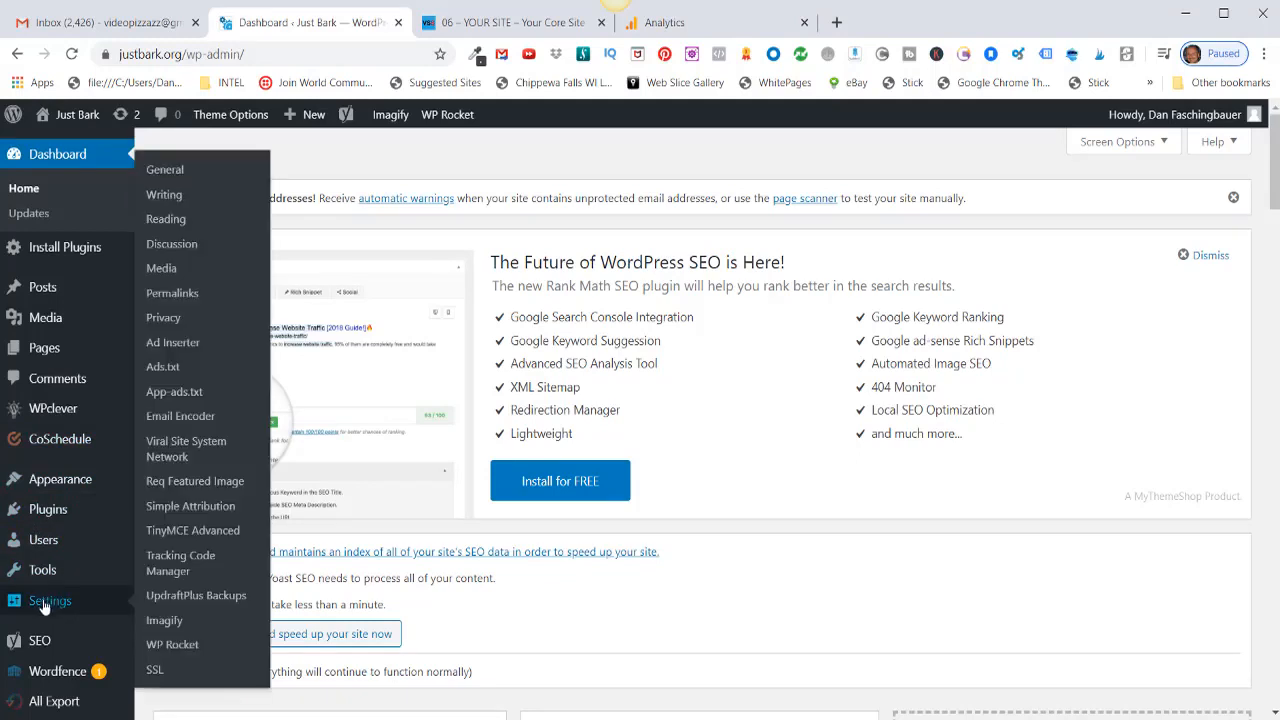
{"action": "left_click", "coordinate": [166, 221]}
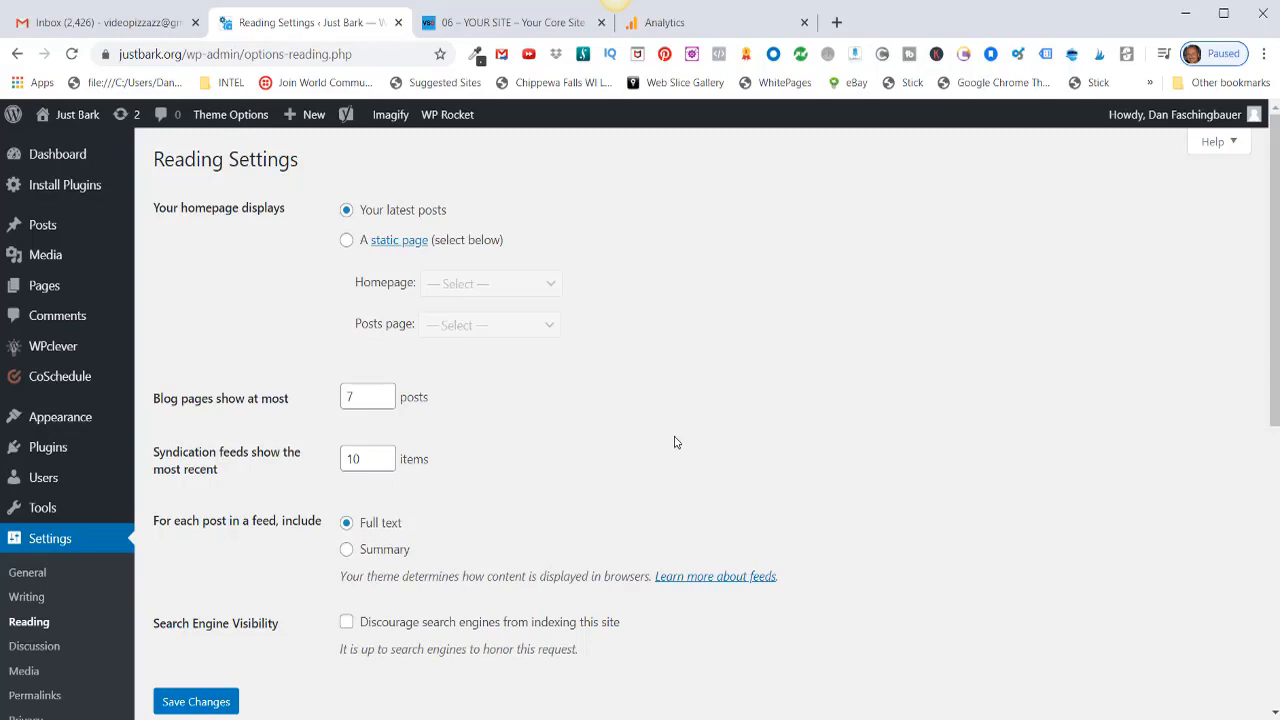
Search Google for "Google Search Console" and open the Search Console site from the results.
{"action": "left_click", "coordinate": [112, 22]}
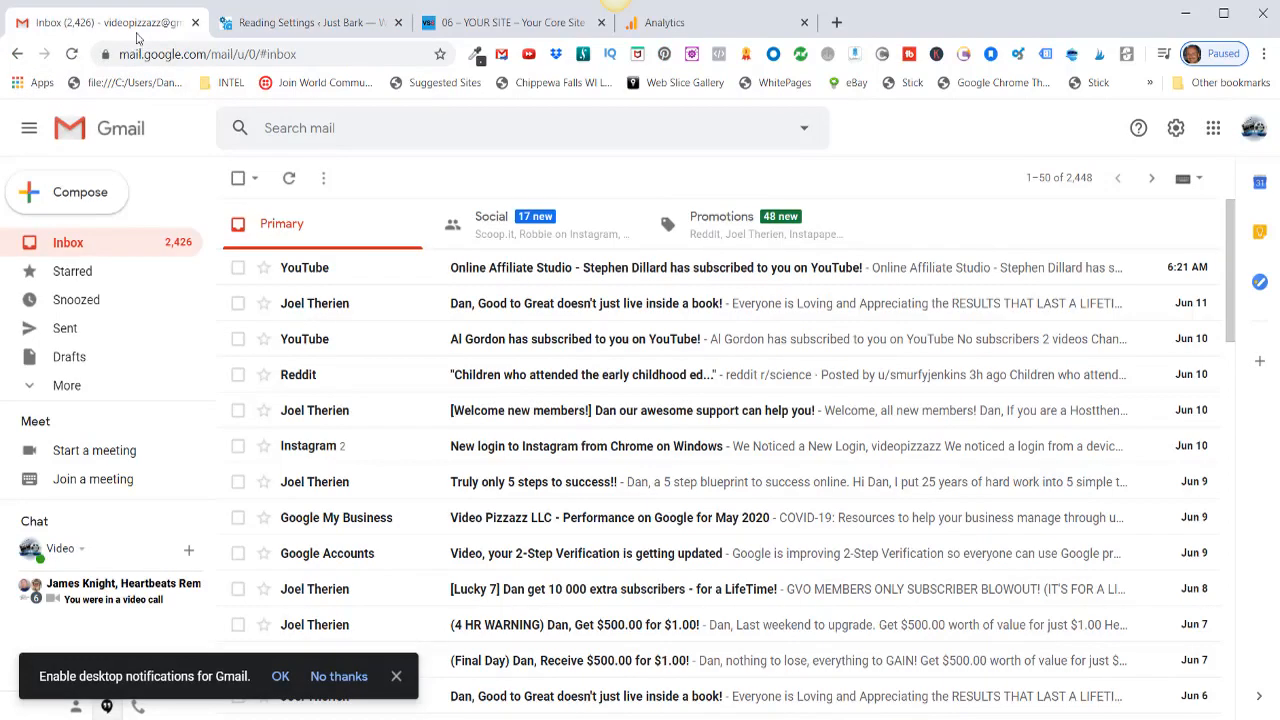
{"action": "left_click", "coordinate": [785, 24]}
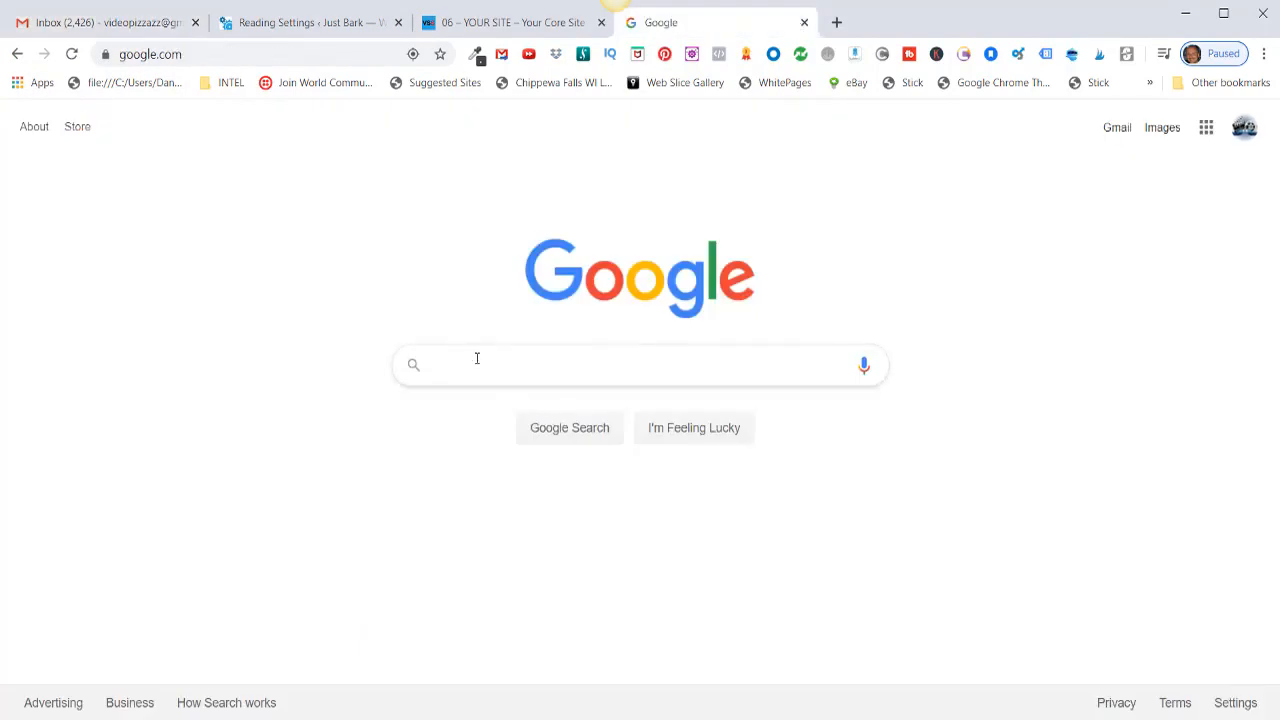
{"action": "left_click", "coordinate": [457, 365]}
{"action": "right_click", "coordinate": [455, 366]}
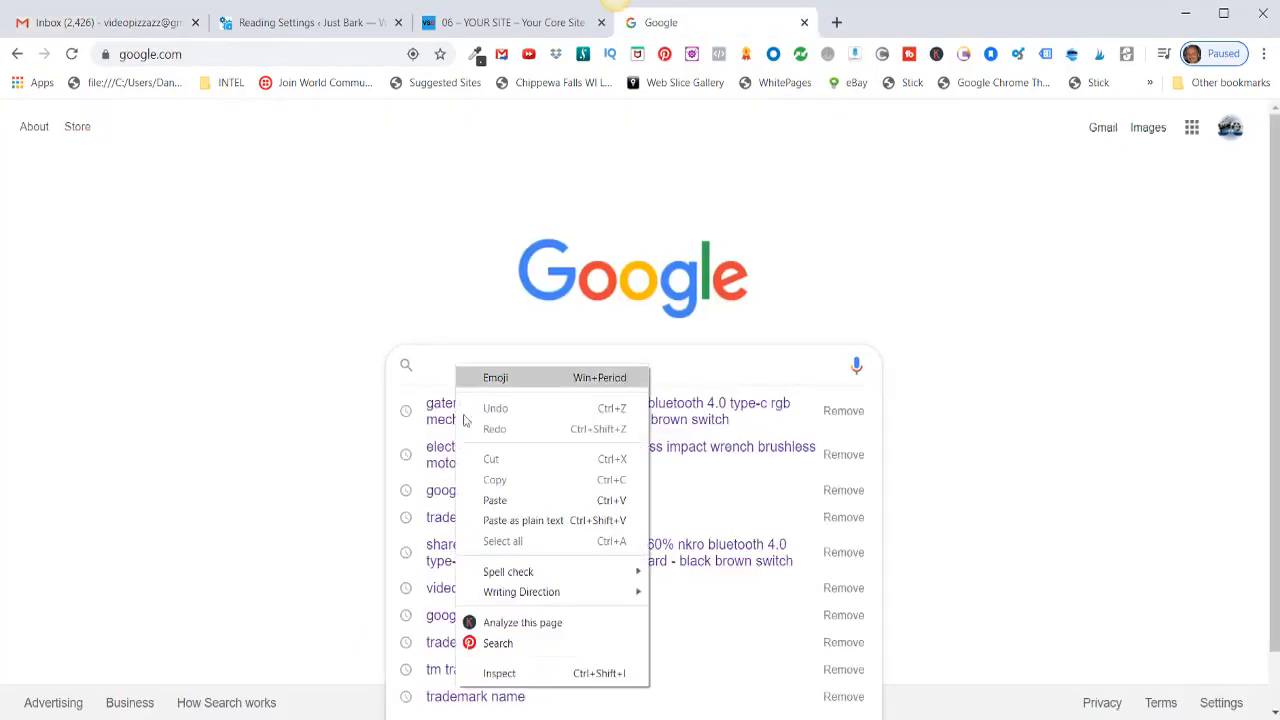
{"action": "left_click", "coordinate": [500, 507]}
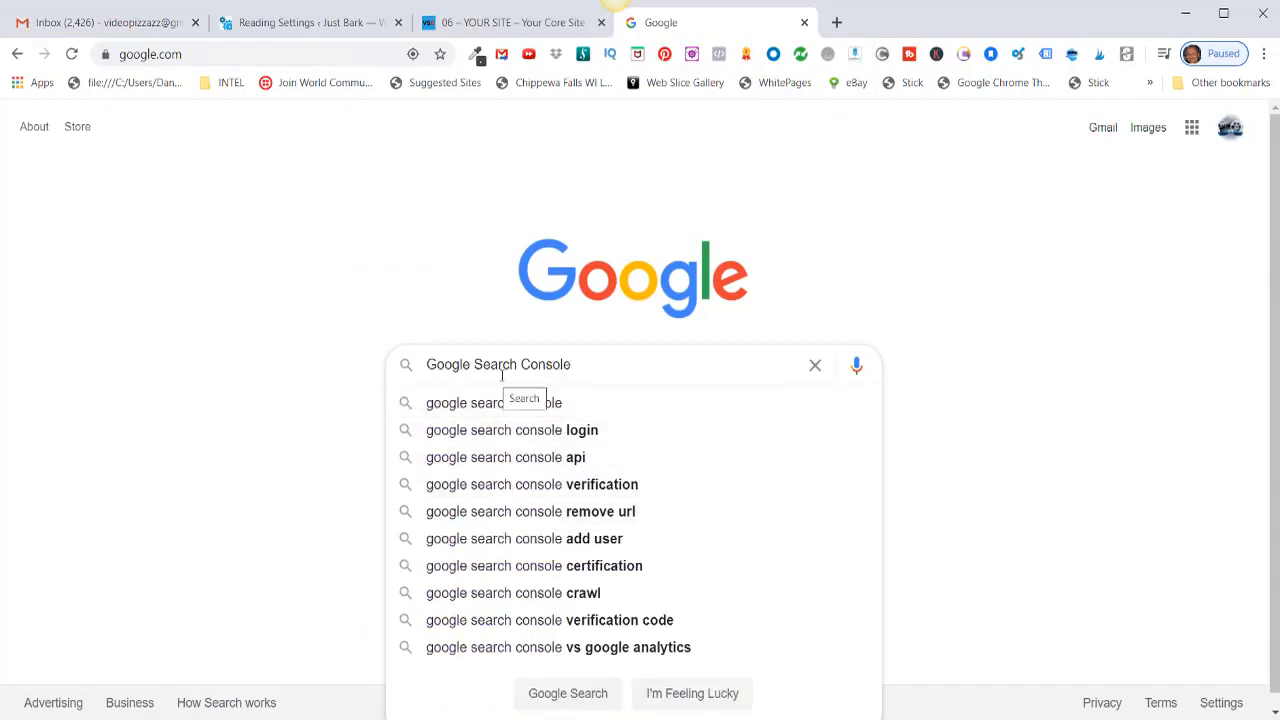
{"action": "key", "text": "Return"}
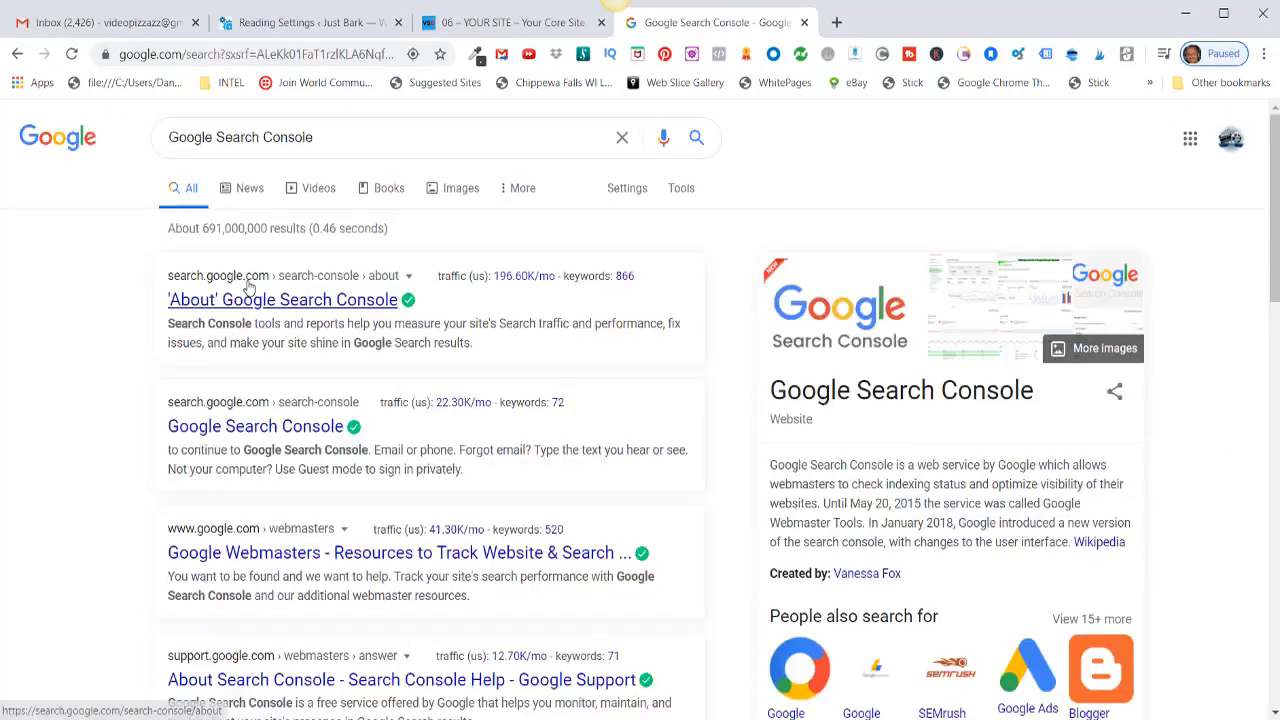
{"action": "left_click", "coordinate": [256, 430]}
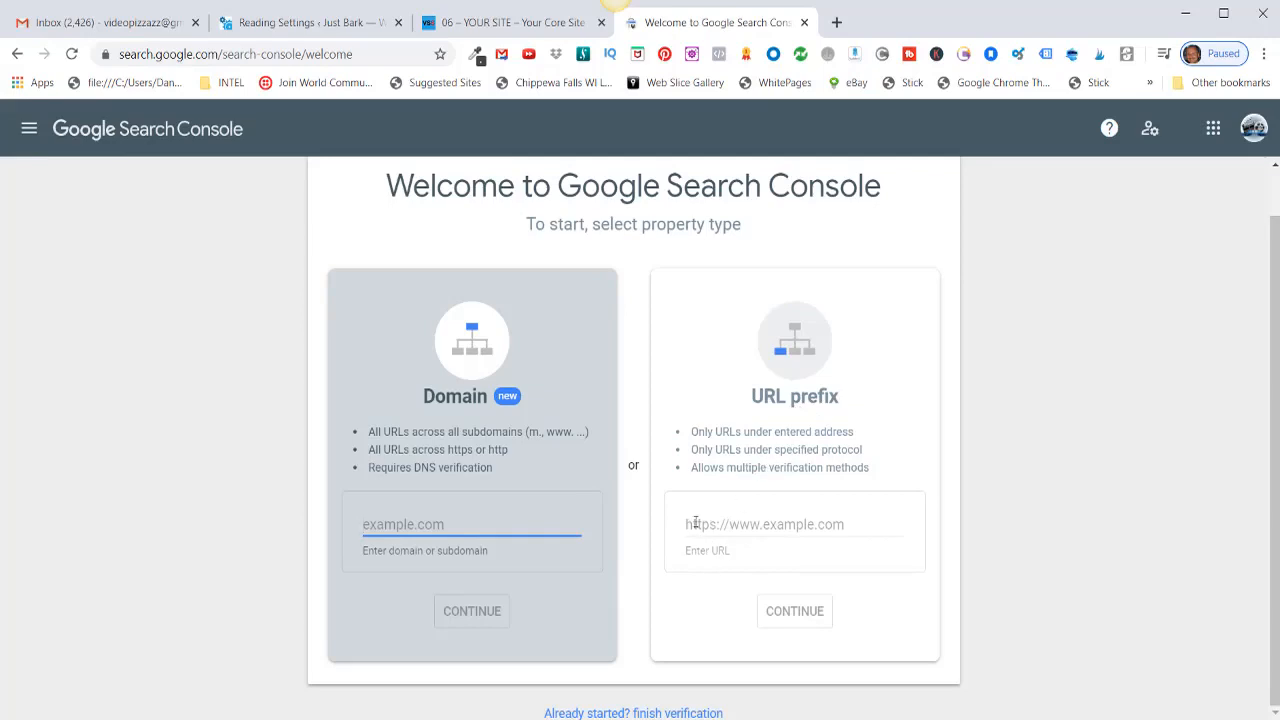
{"action": "left_click", "coordinate": [702, 556]}
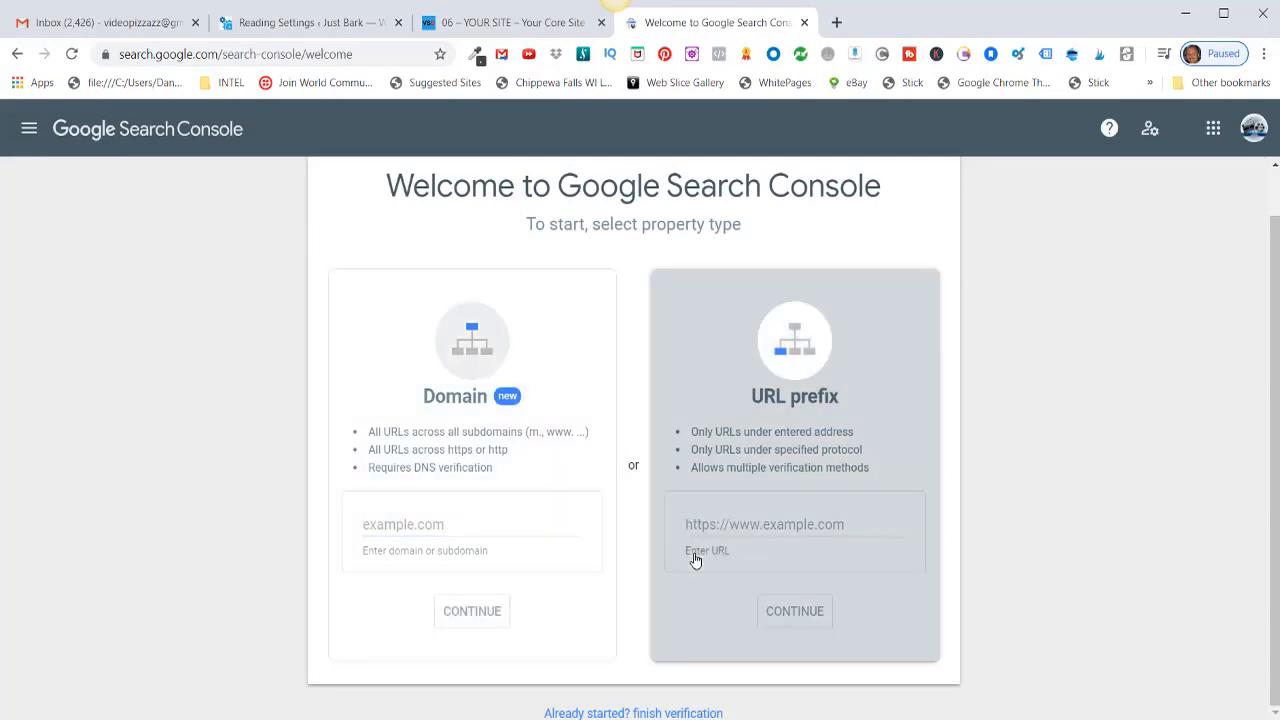
{"action": "right_click", "coordinate": [711, 527]}
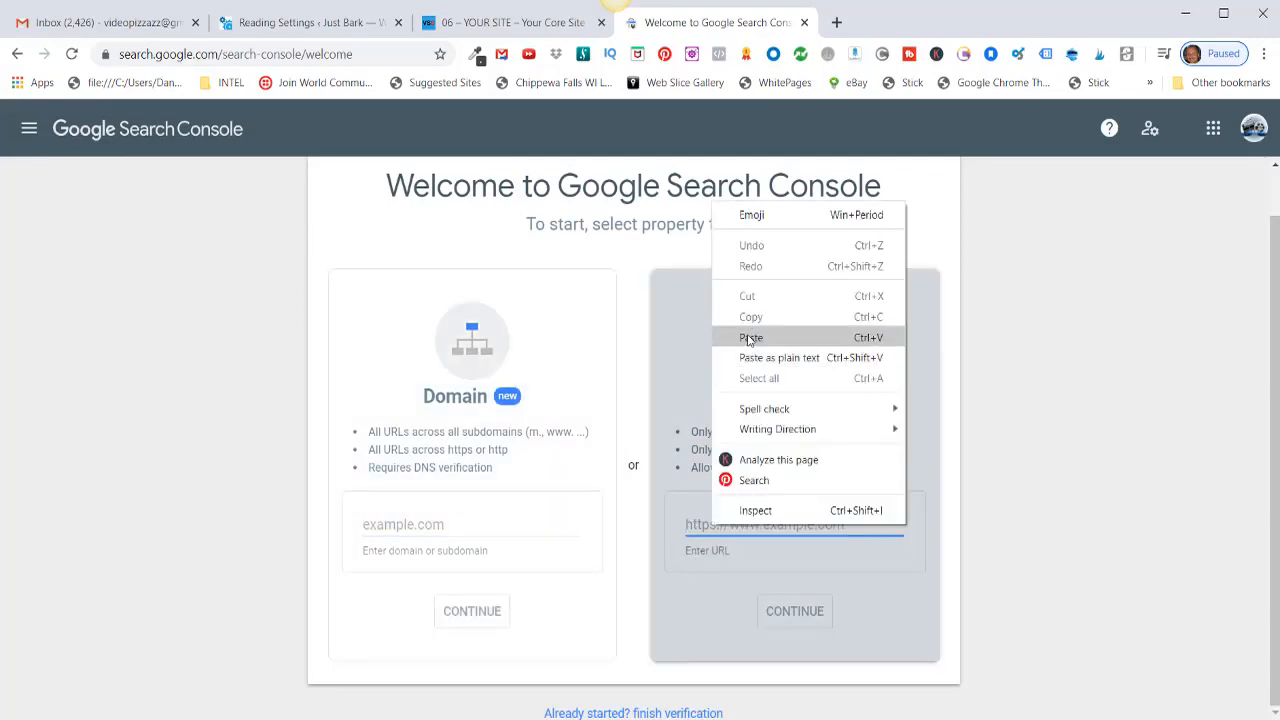
{"action": "left_click", "coordinate": [750, 338]}
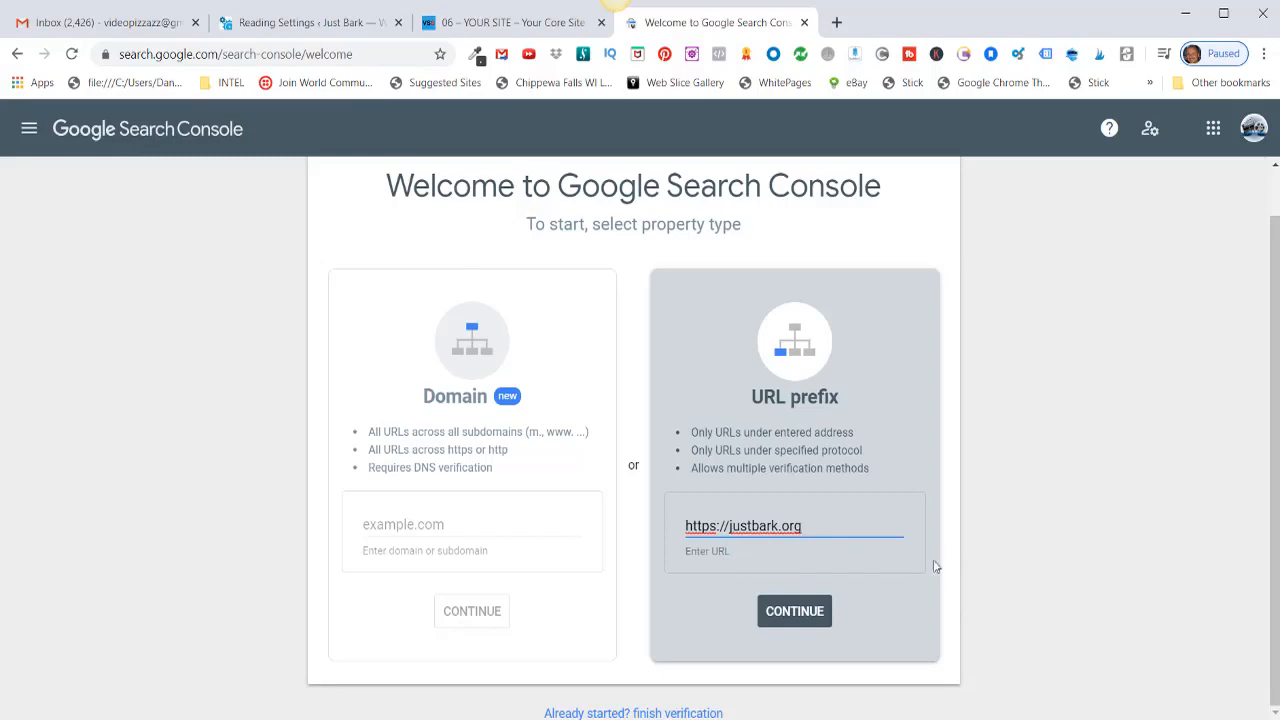
{"action": "left_click", "coordinate": [794, 611]}
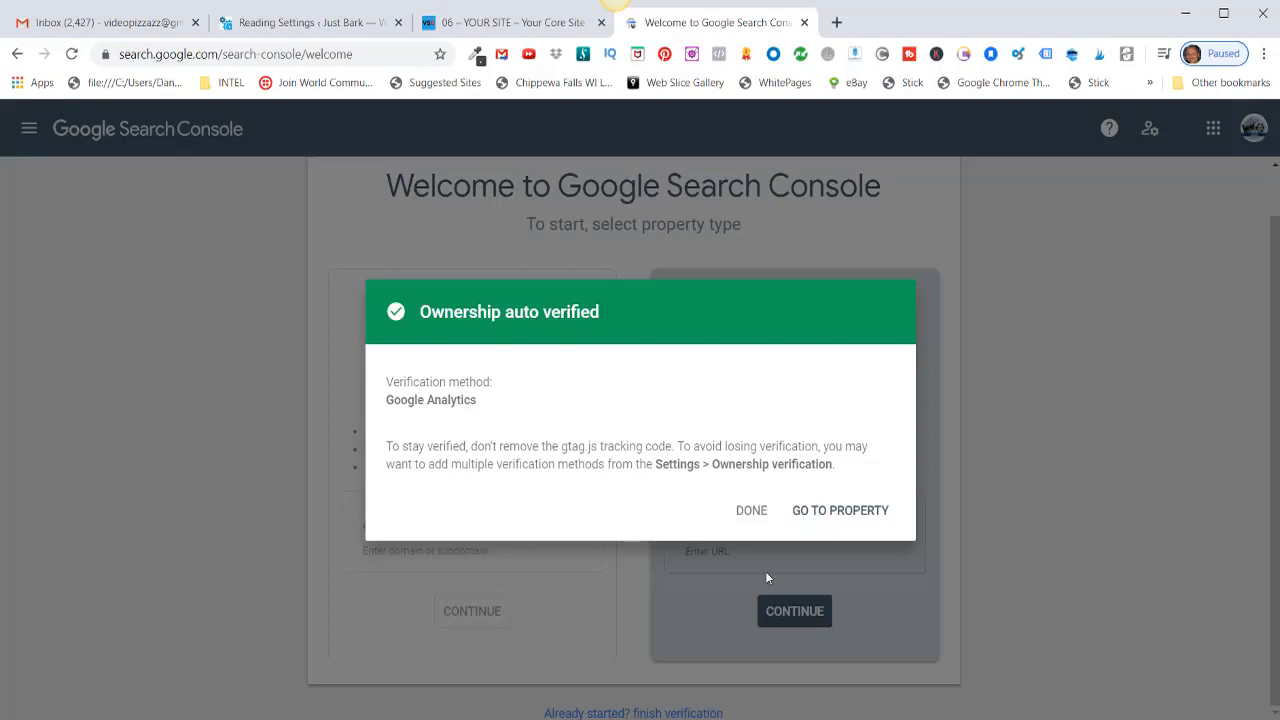
{"action": "left_click", "coordinate": [843, 512]}
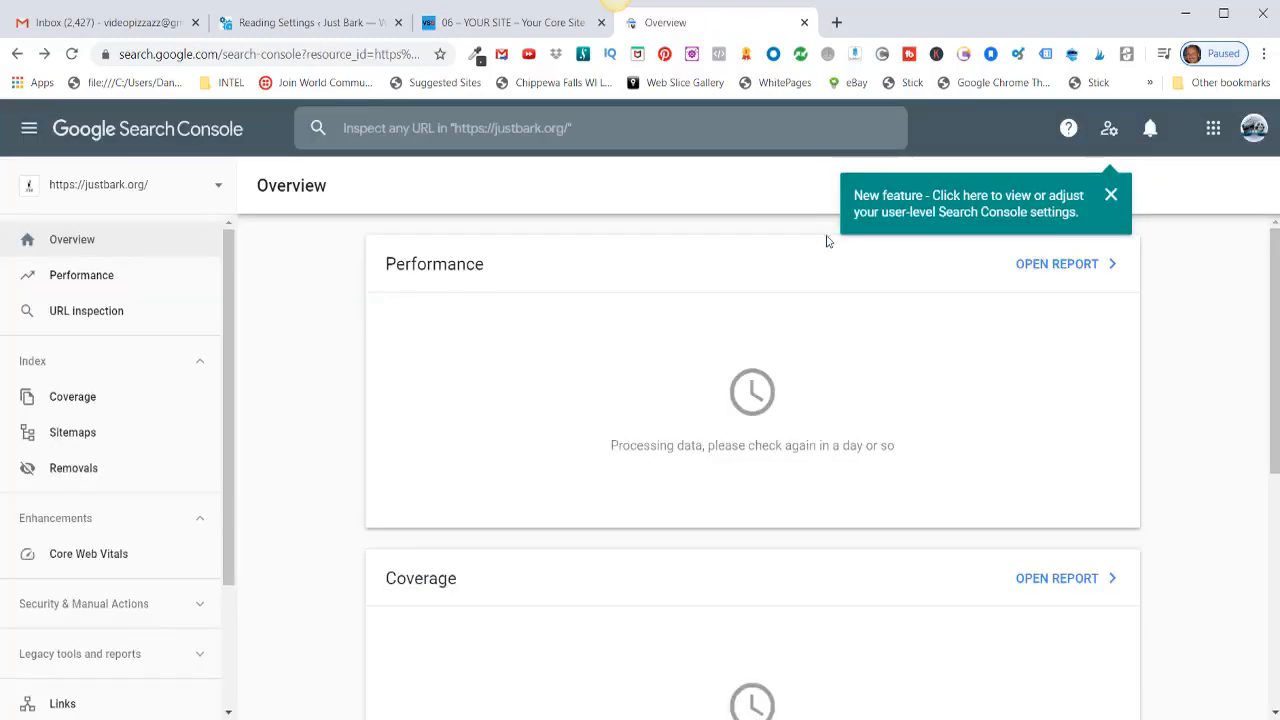
Look through the property's Overview page, including the Performance, Coverage and Enhancements sections.
{"action": "left_click", "coordinate": [65, 247]}
{"action": "scroll", "coordinate": [501, 406], "scroll_direction": "down", "scroll_amount": 5}
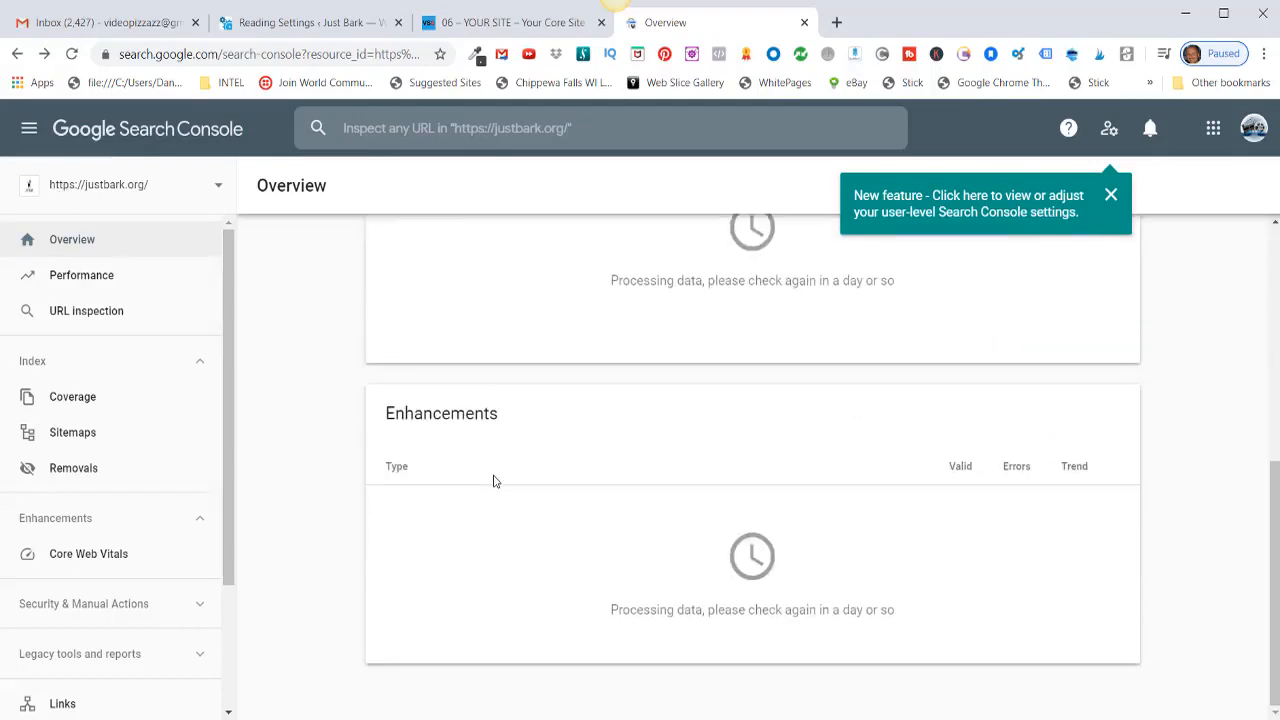
{"action": "scroll", "coordinate": [494, 477], "scroll_direction": "up", "scroll_amount": 5}
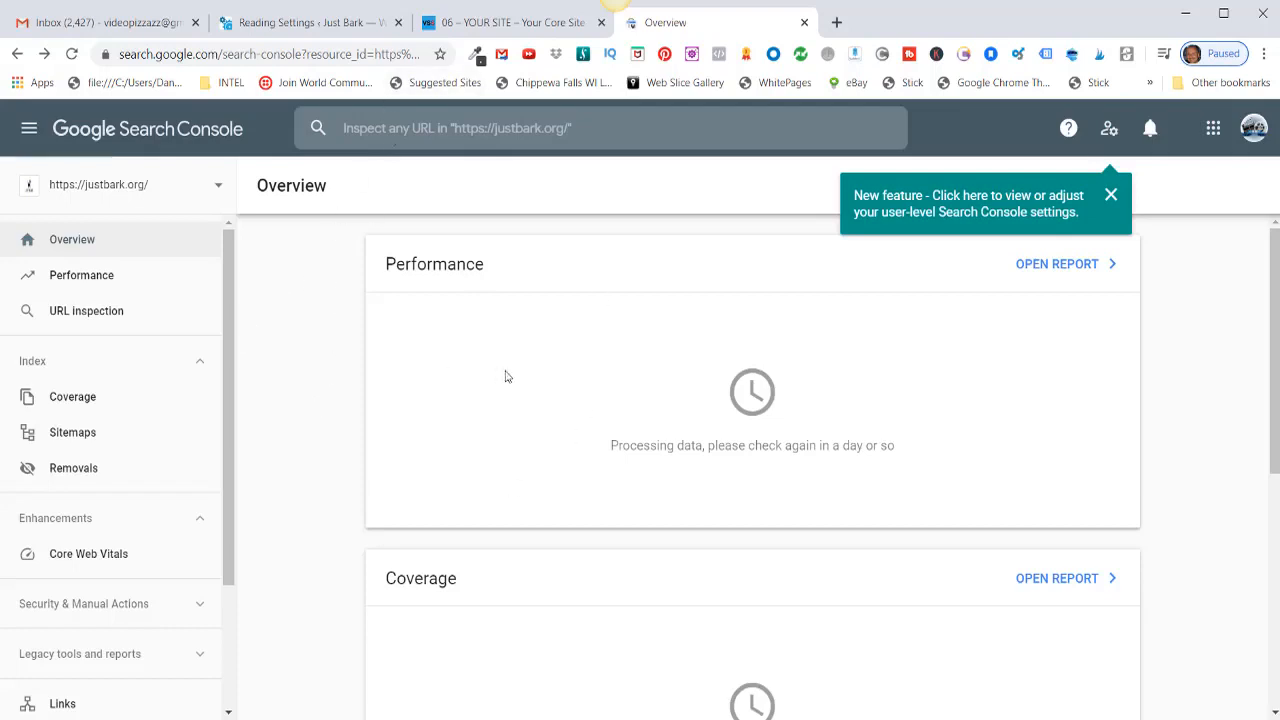
Switch to WordPress, reopen the Yoast SEO configuration wizard and accept "My site is live and ready to be indexed" as the environment.
{"action": "left_click", "coordinate": [295, 26]}
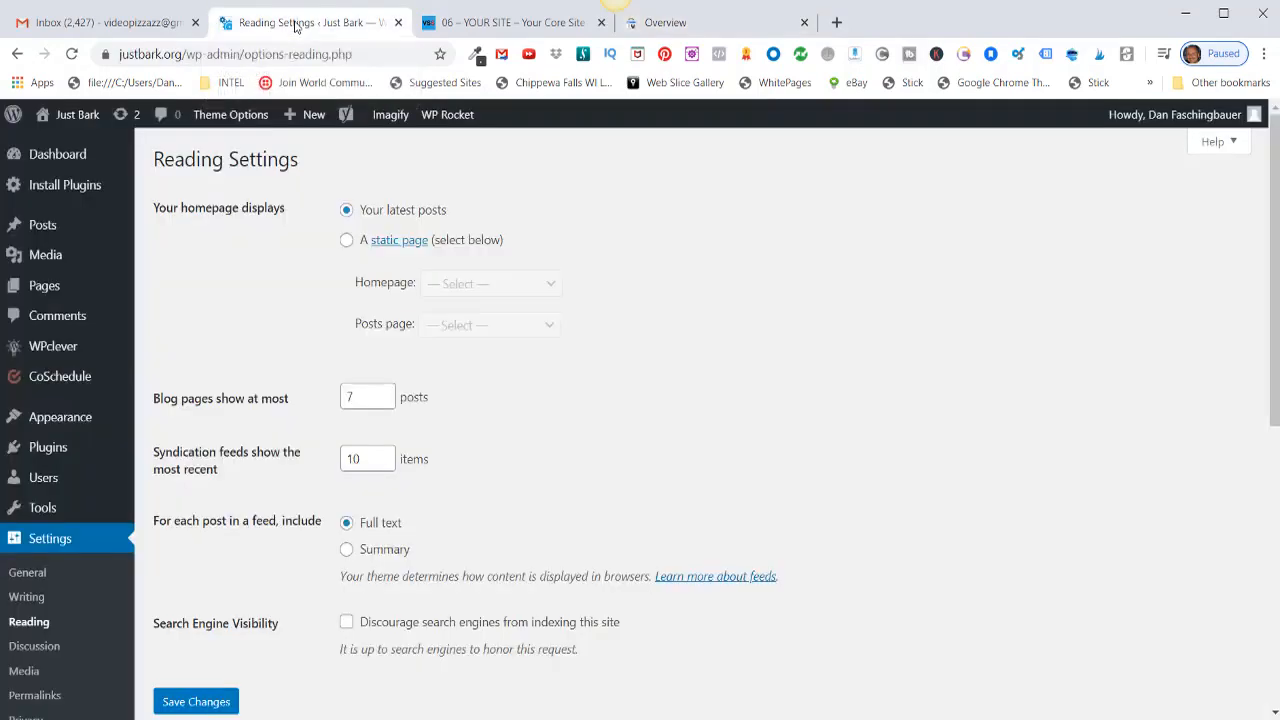
{"action": "scroll", "coordinate": [25, 392], "scroll_direction": "down", "scroll_amount": 5}
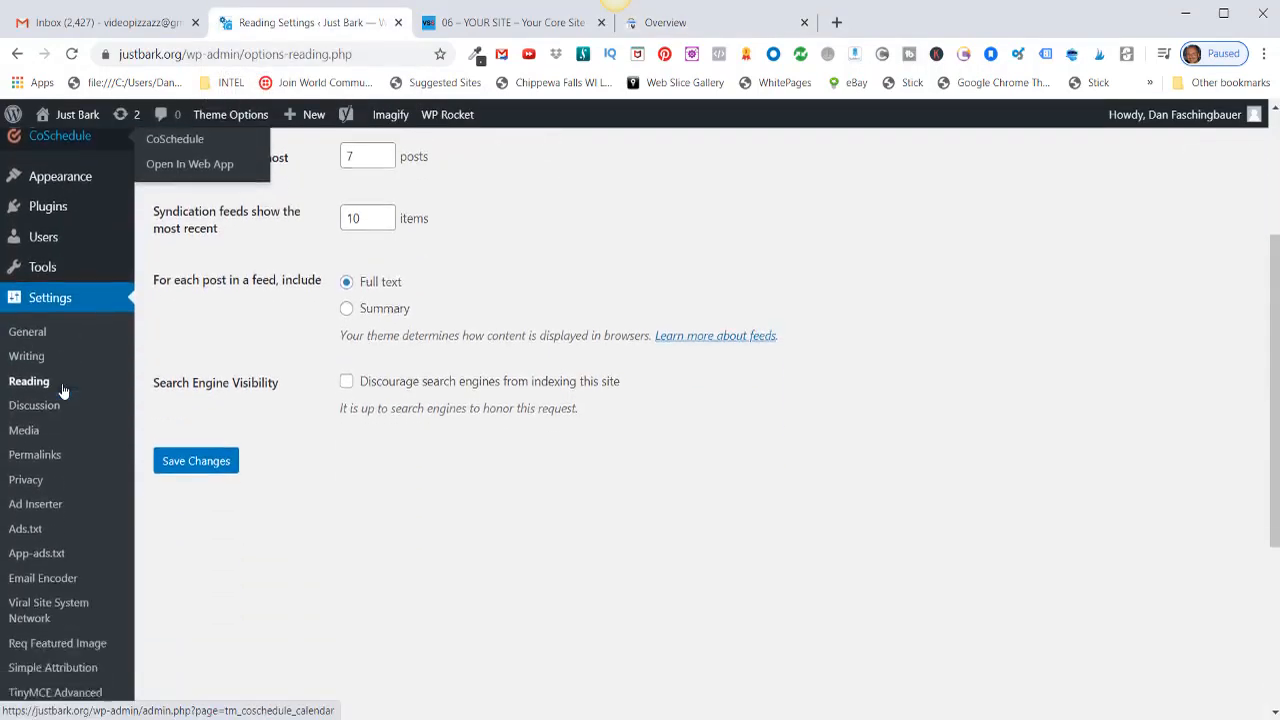
{"action": "scroll", "coordinate": [62, 392], "scroll_direction": "down", "scroll_amount": 1}
{"action": "mouse_move", "coordinate": [44, 550]}
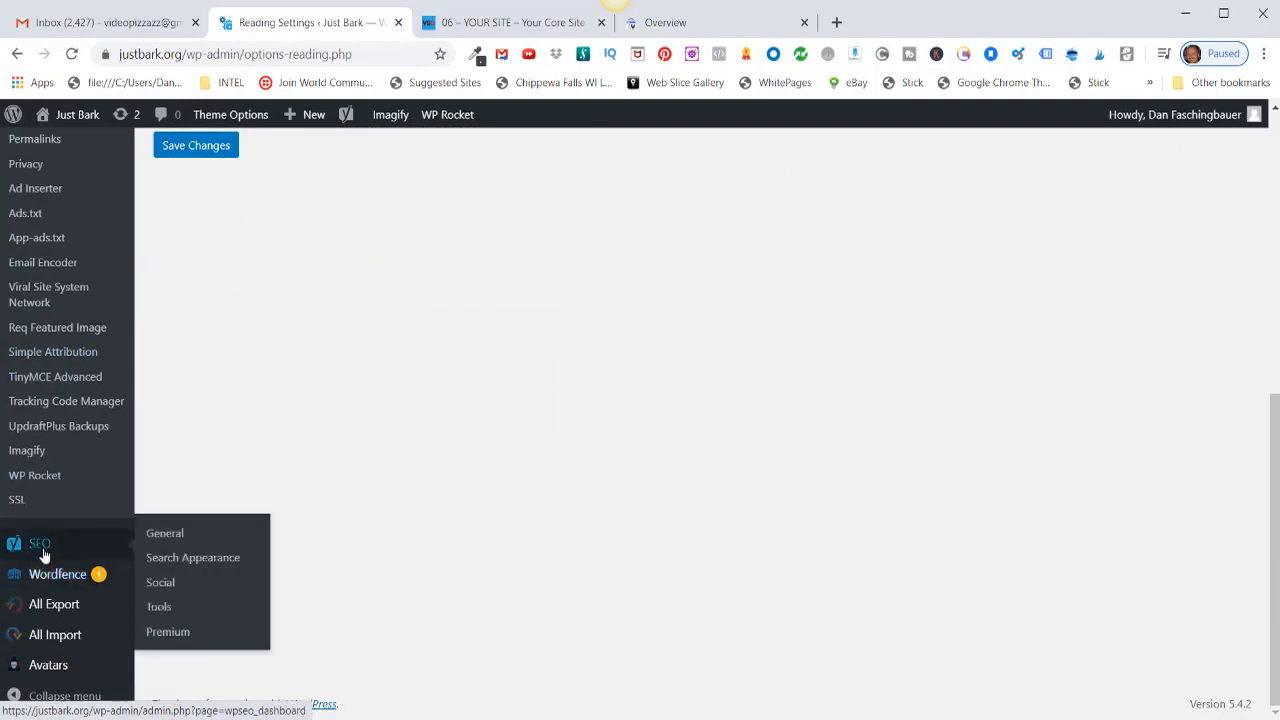
{"action": "left_click", "coordinate": [166, 534]}
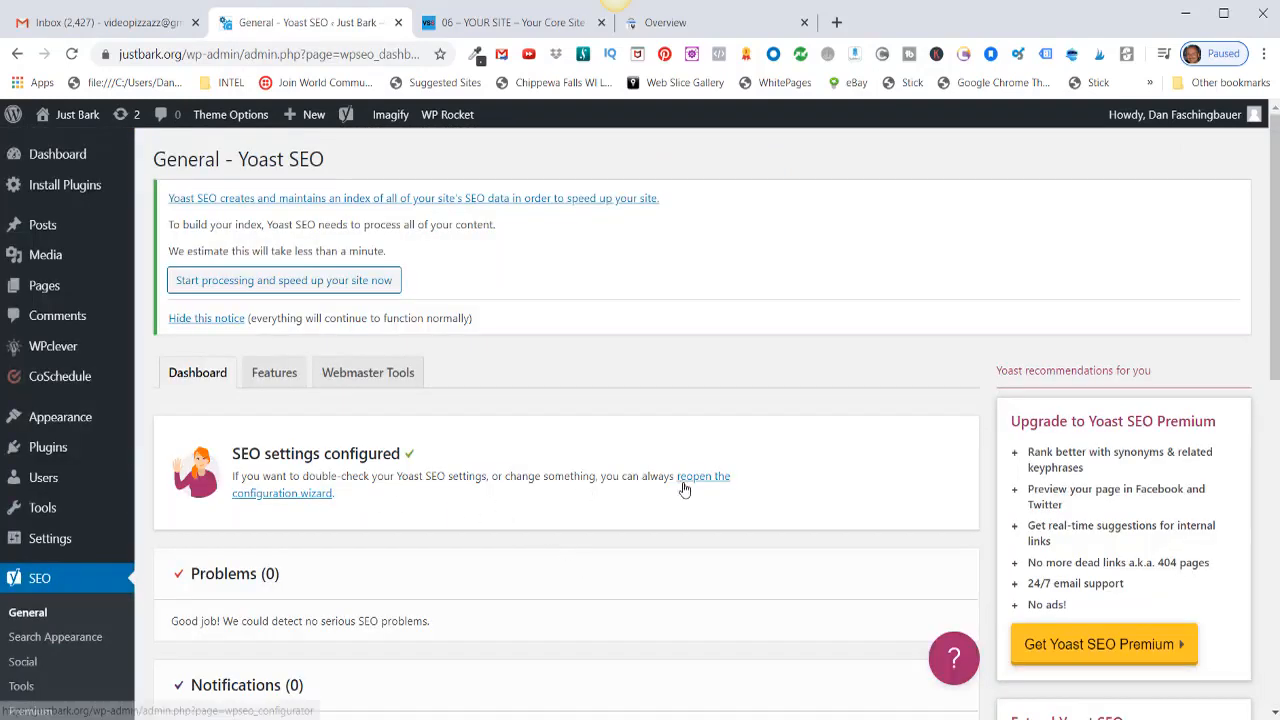
{"action": "left_click", "coordinate": [313, 495]}
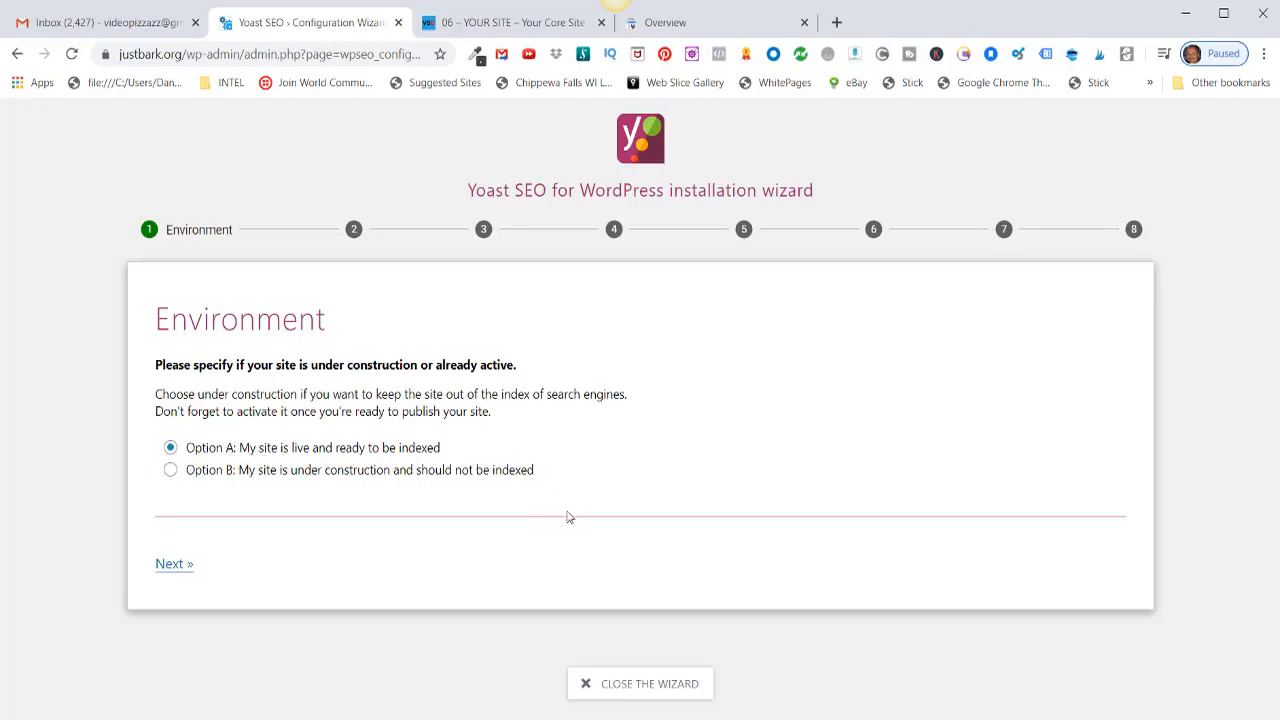
{"action": "left_click", "coordinate": [170, 565]}
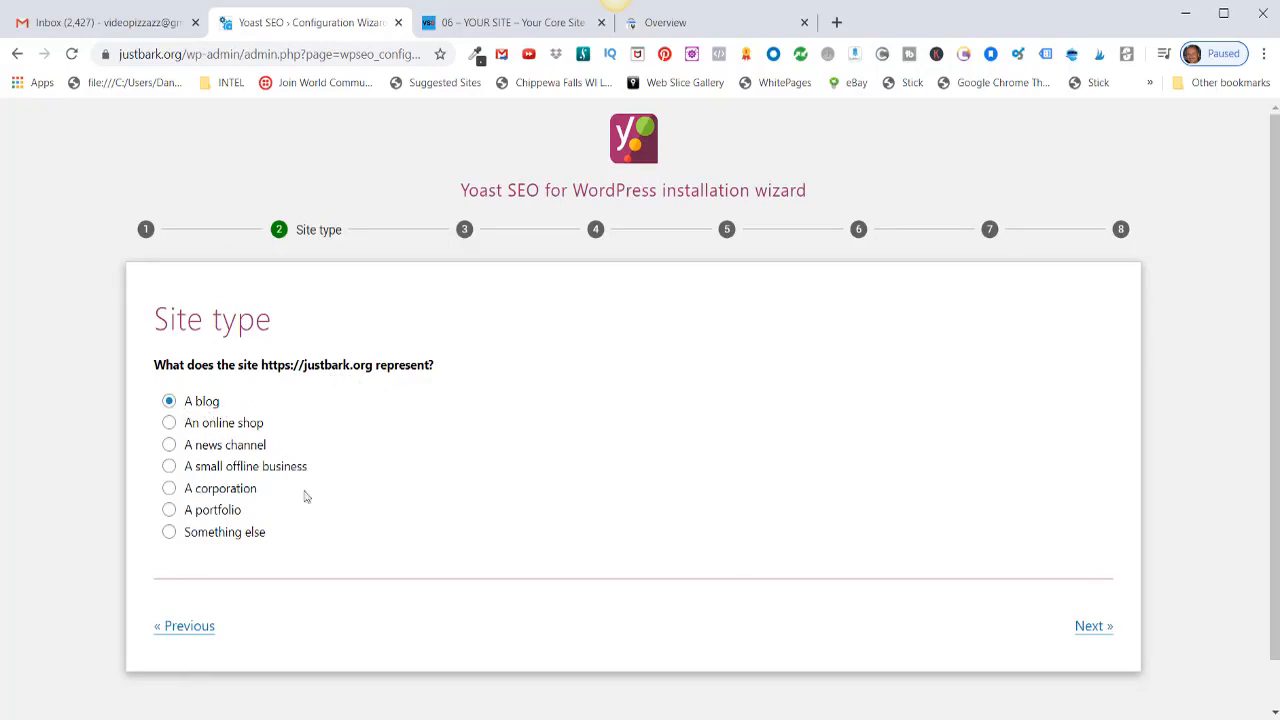
Accept "A blog" as the site type and enter JustBark.org as the organization's name in the Yoast wizard.
{"action": "left_click", "coordinate": [1090, 627]}
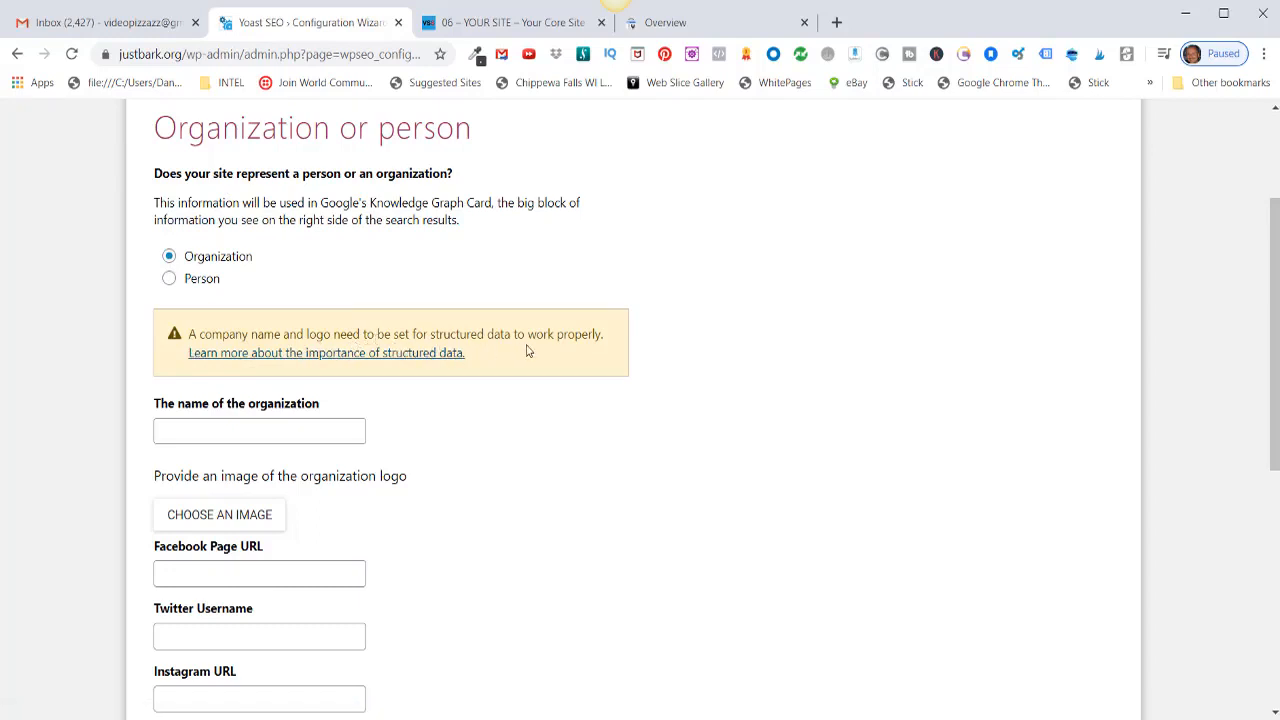
{"action": "left_click", "coordinate": [170, 432]}
{"action": "right_click", "coordinate": [170, 432]}
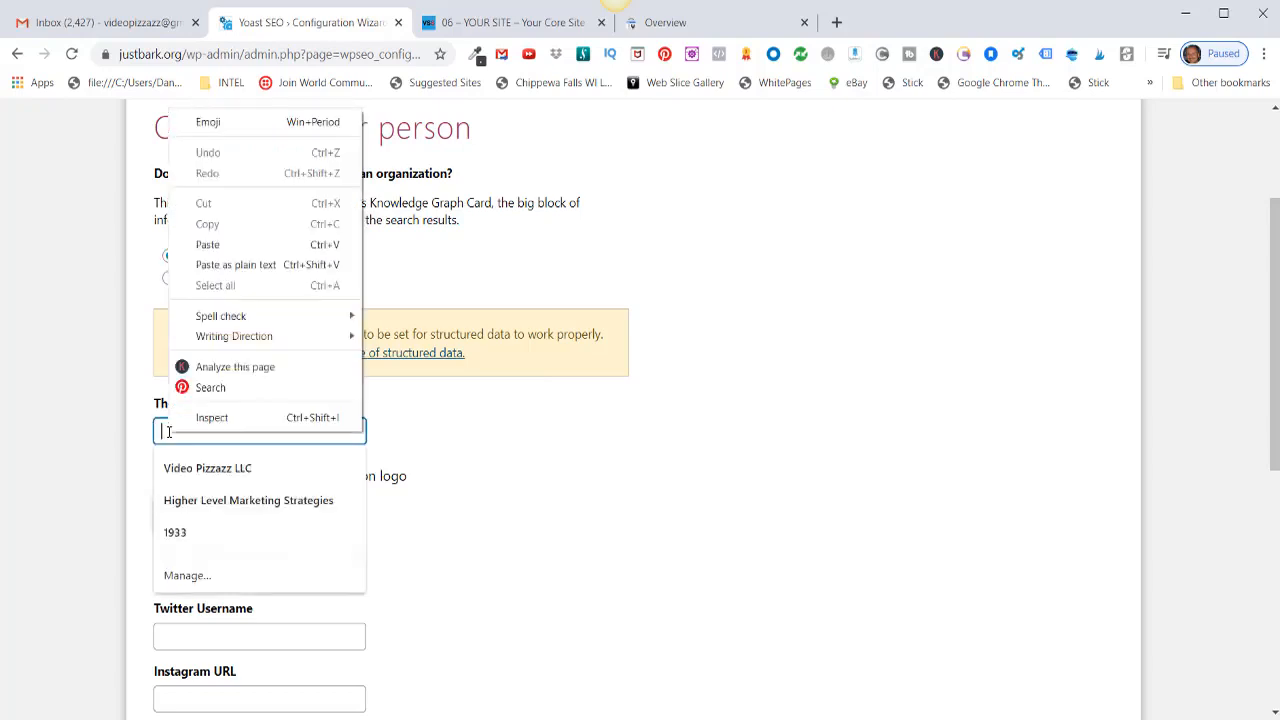
{"action": "left_click", "coordinate": [204, 245]}
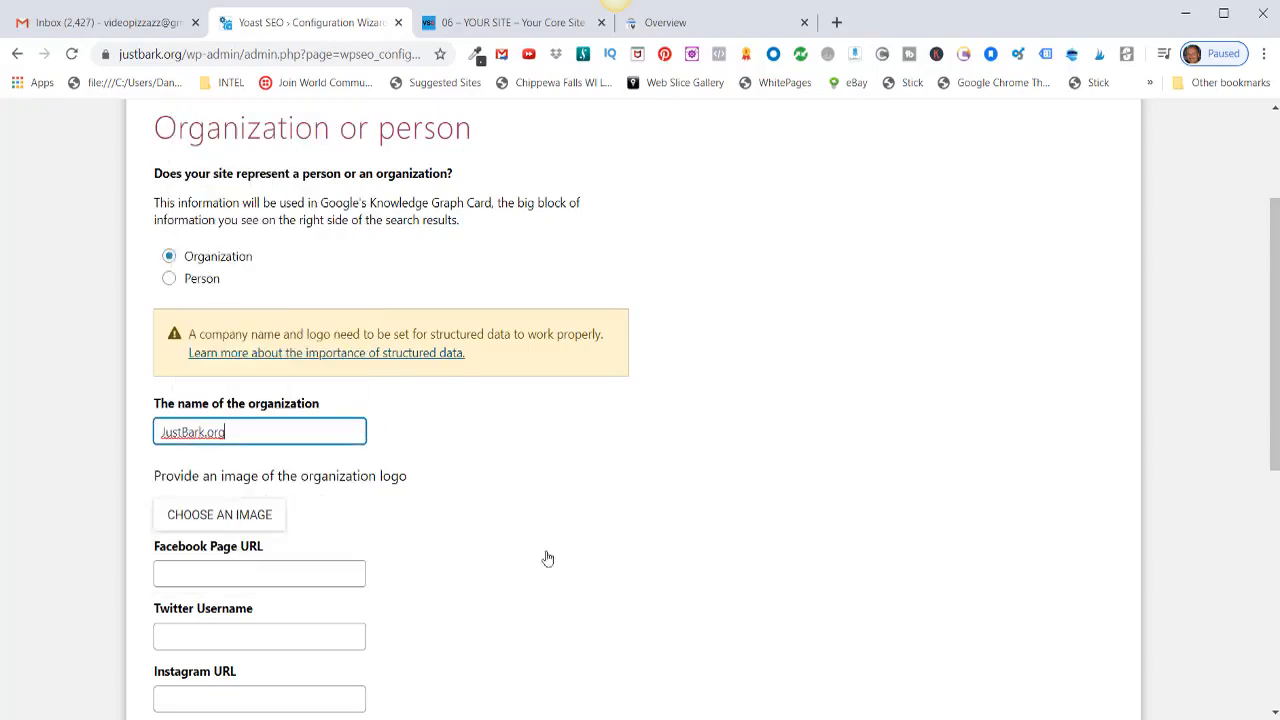
{"action": "left_click", "coordinate": [552, 487]}
{"action": "scroll", "coordinate": [470, 400], "scroll_direction": "down", "scroll_amount": 2}
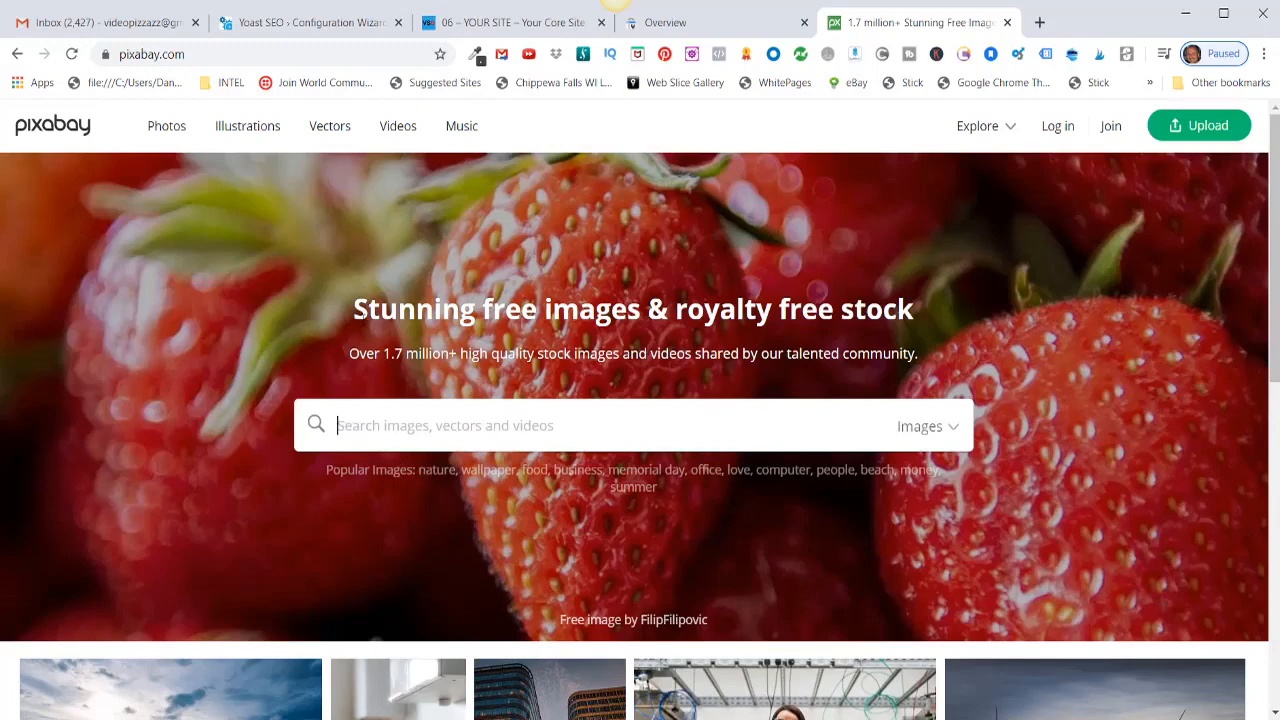
Search Pixabay for "cute dogs" and open the photo of the puppy looking over a boy's shoulder.
{"action": "type", "text": "cute"}
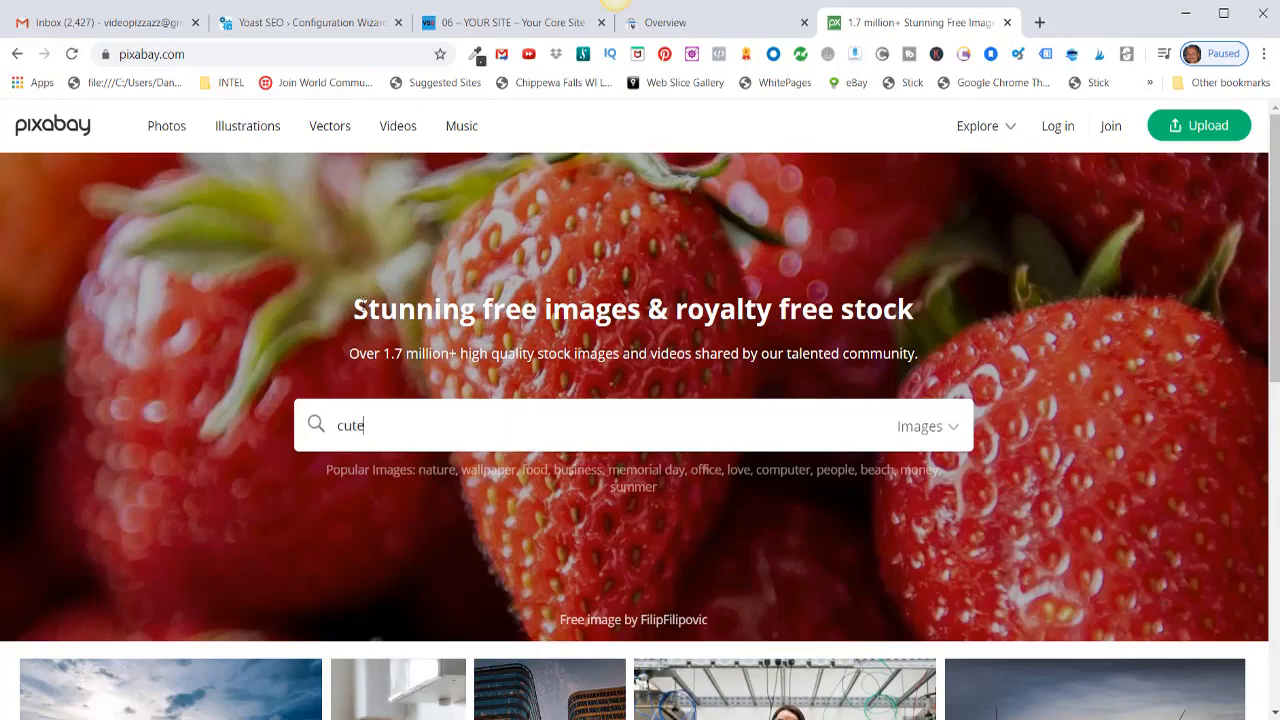
{"action": "type", "text": " dog"}
{"action": "key", "text": "Return"}
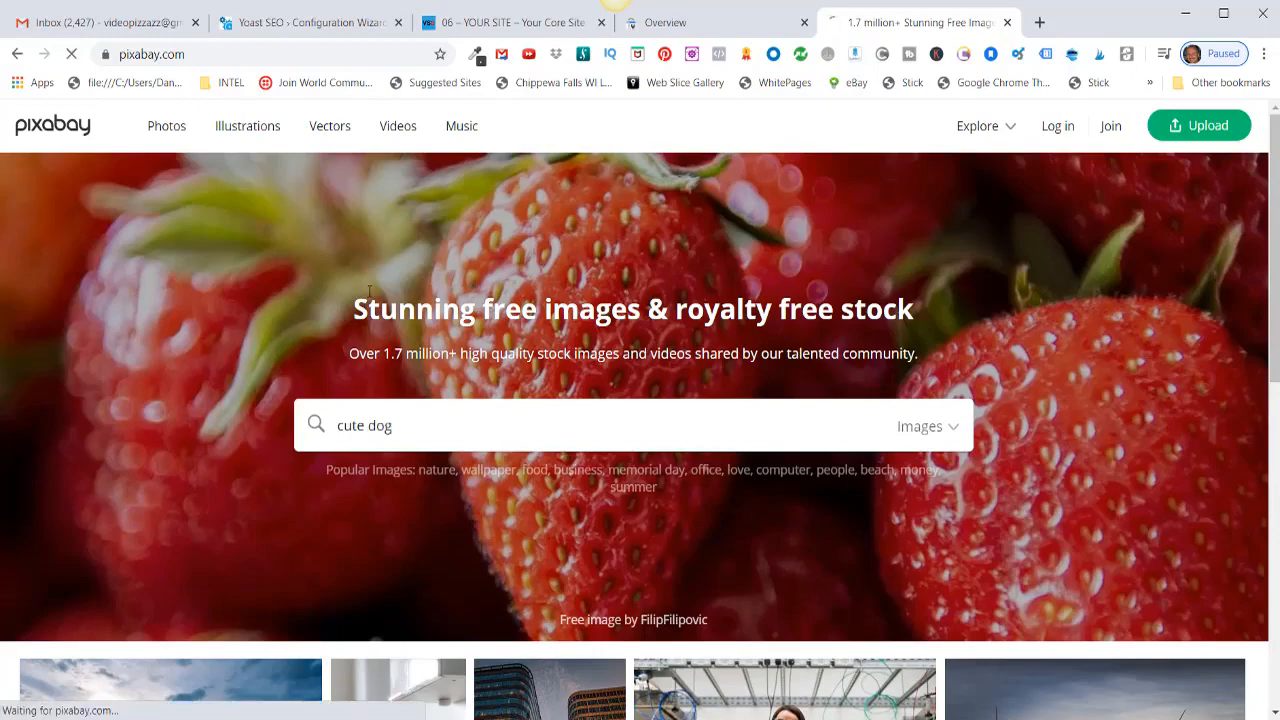
{"action": "scroll", "coordinate": [885, 513], "scroll_direction": "down", "scroll_amount": 5}
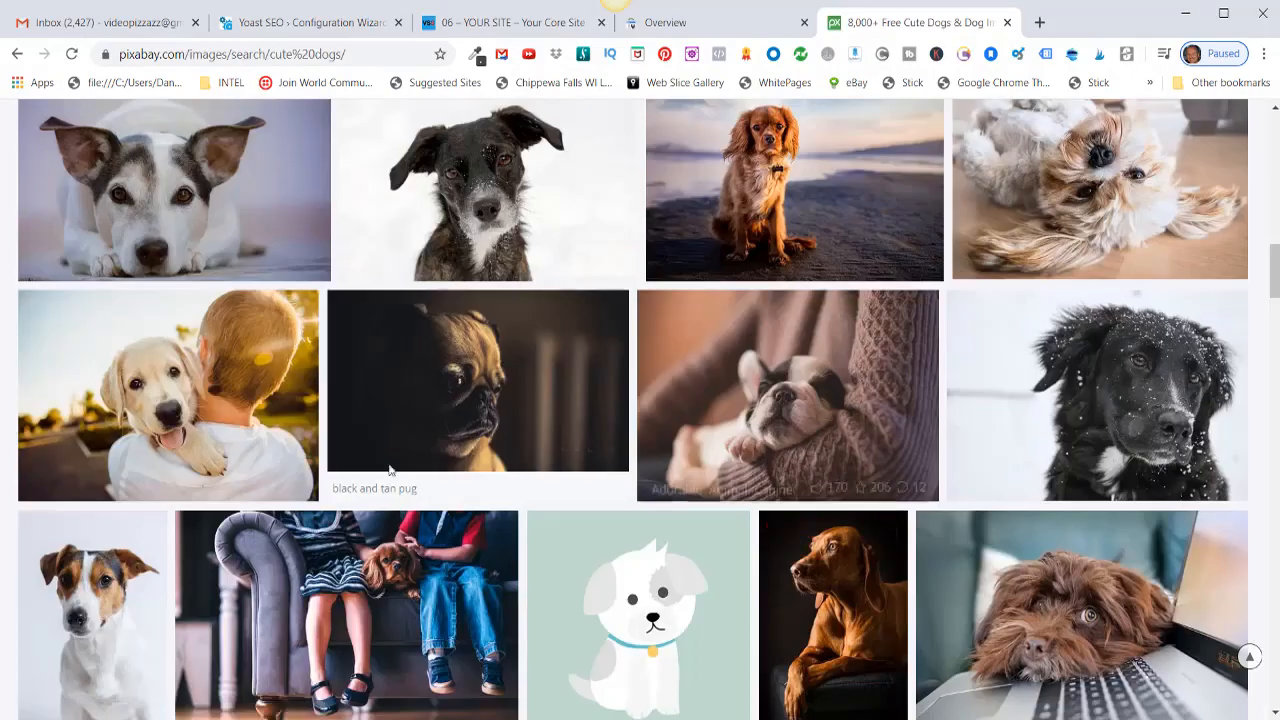
{"action": "mouse_move", "coordinate": [155, 365]}
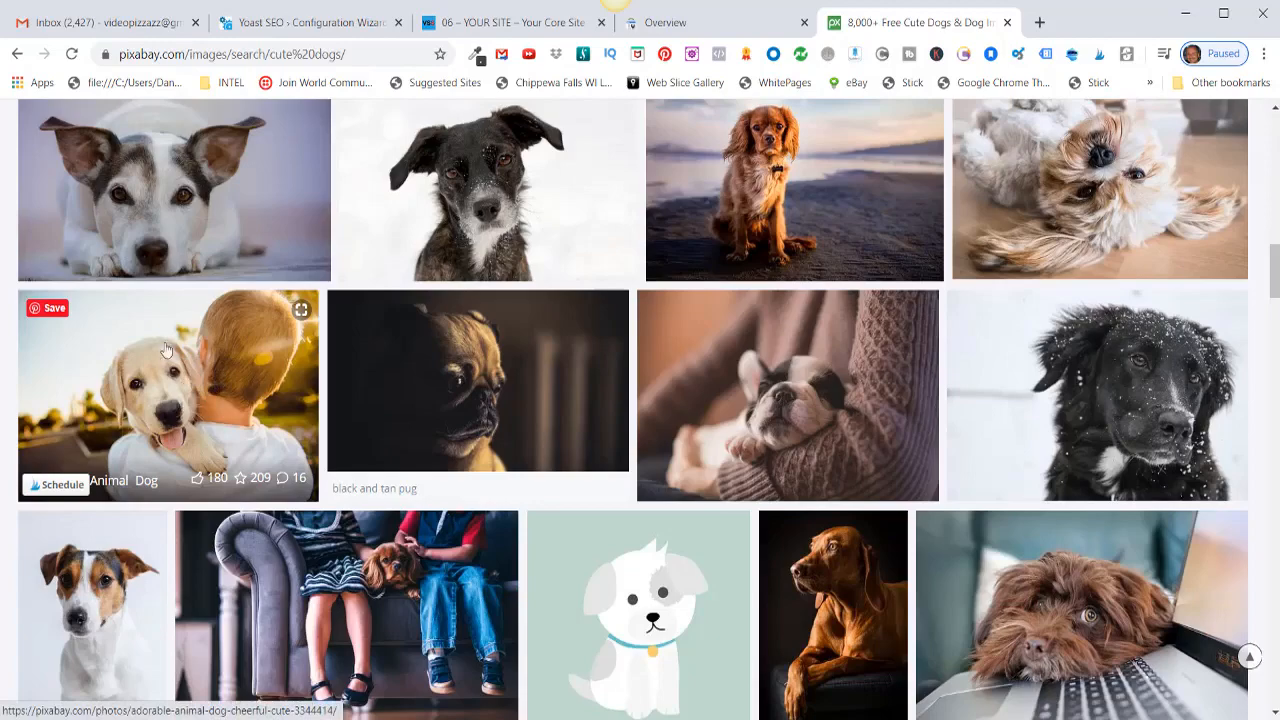
{"action": "left_click", "coordinate": [218, 386]}
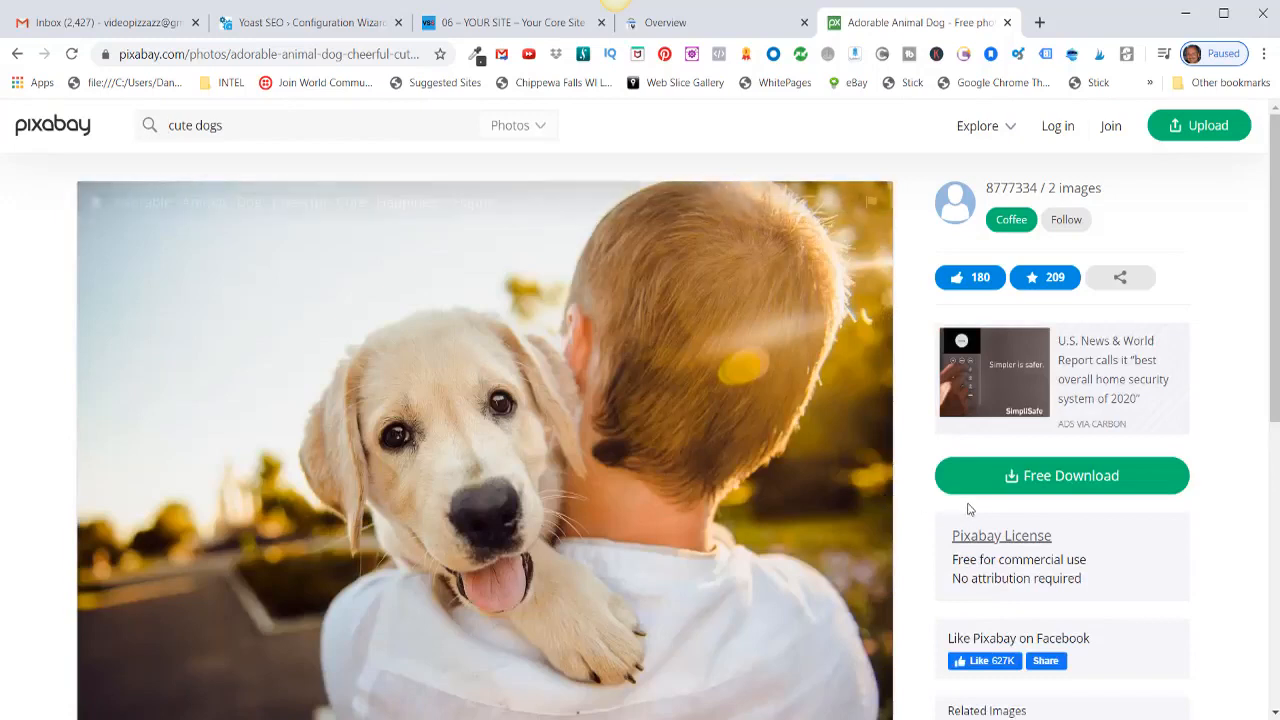
Download the puppy photo for free at 1920×1281, completing the robot check.
{"action": "left_click", "coordinate": [1047, 481]}
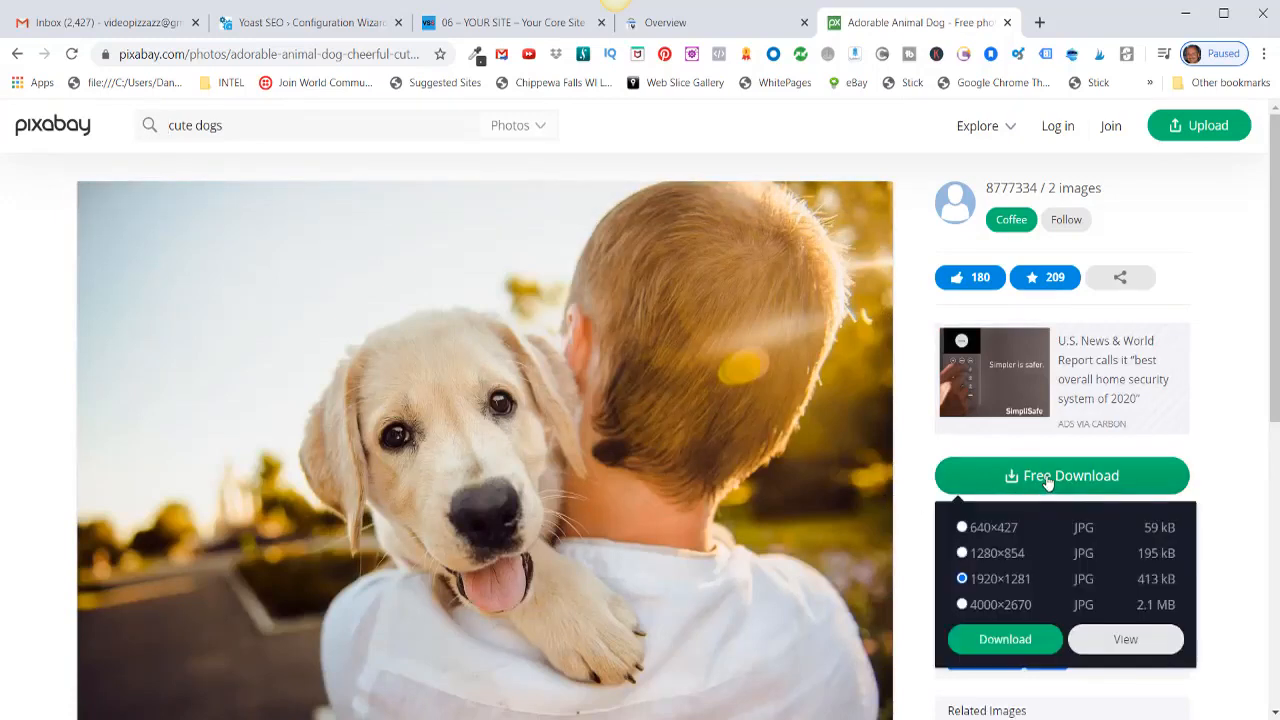
{"action": "left_click", "coordinate": [1005, 642]}
{"action": "left_click", "coordinate": [529, 437]}
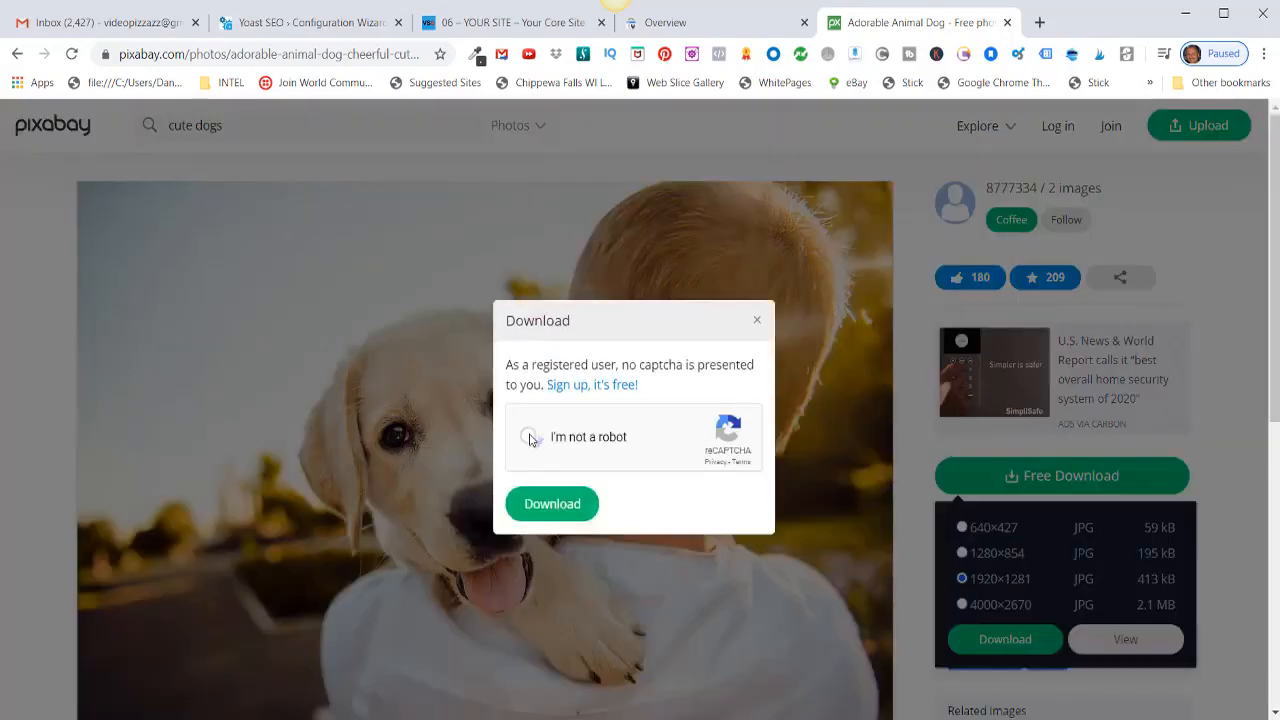
{"action": "left_click", "coordinate": [549, 506]}
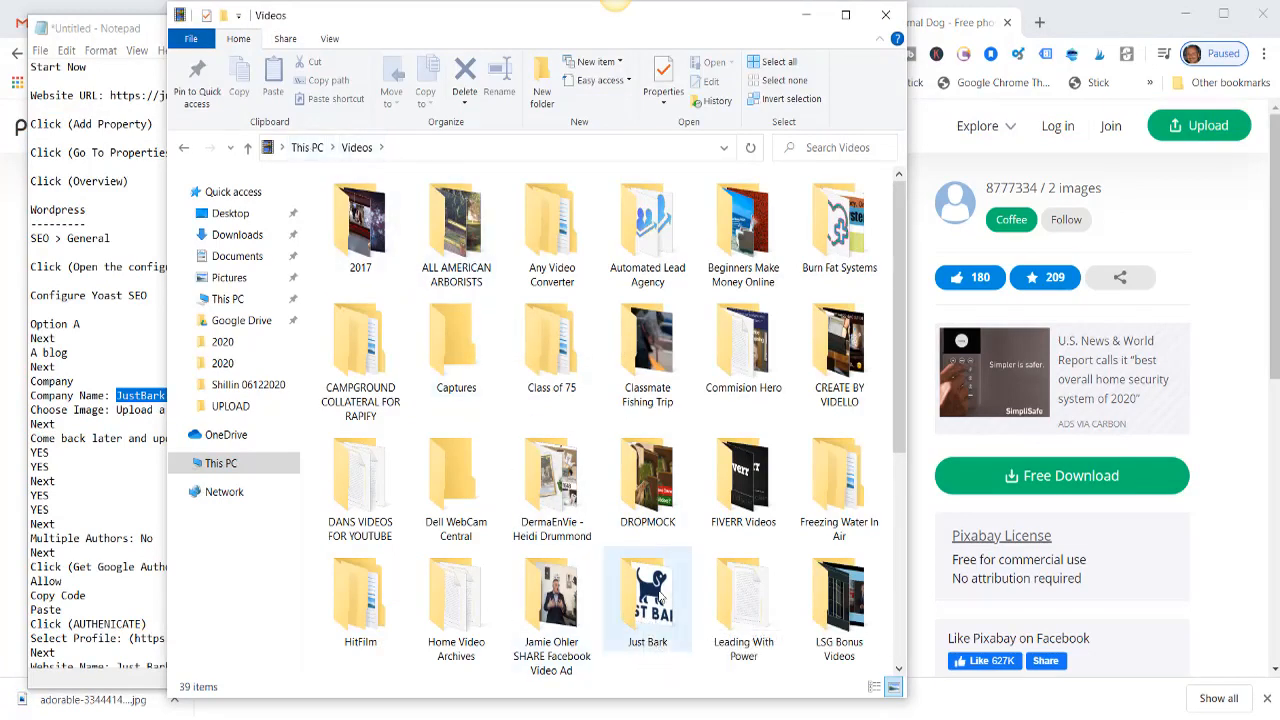
Place the downloaded adorable-3344414 photo in the Just Bark folder inside Videos.
{"action": "double_click", "coordinate": [650, 598]}
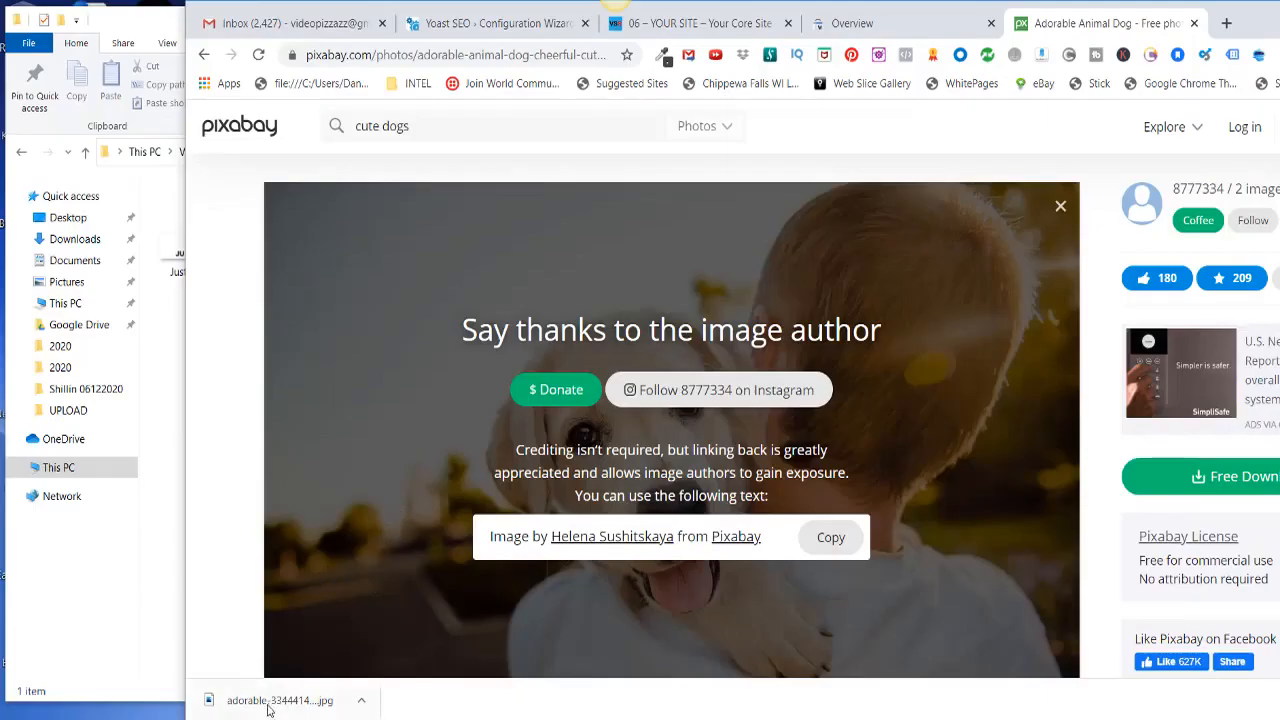
{"action": "left_click_drag", "start_coordinate": [268, 710], "coordinate": [168, 338]}
{"action": "left_click", "coordinate": [205, 318]}
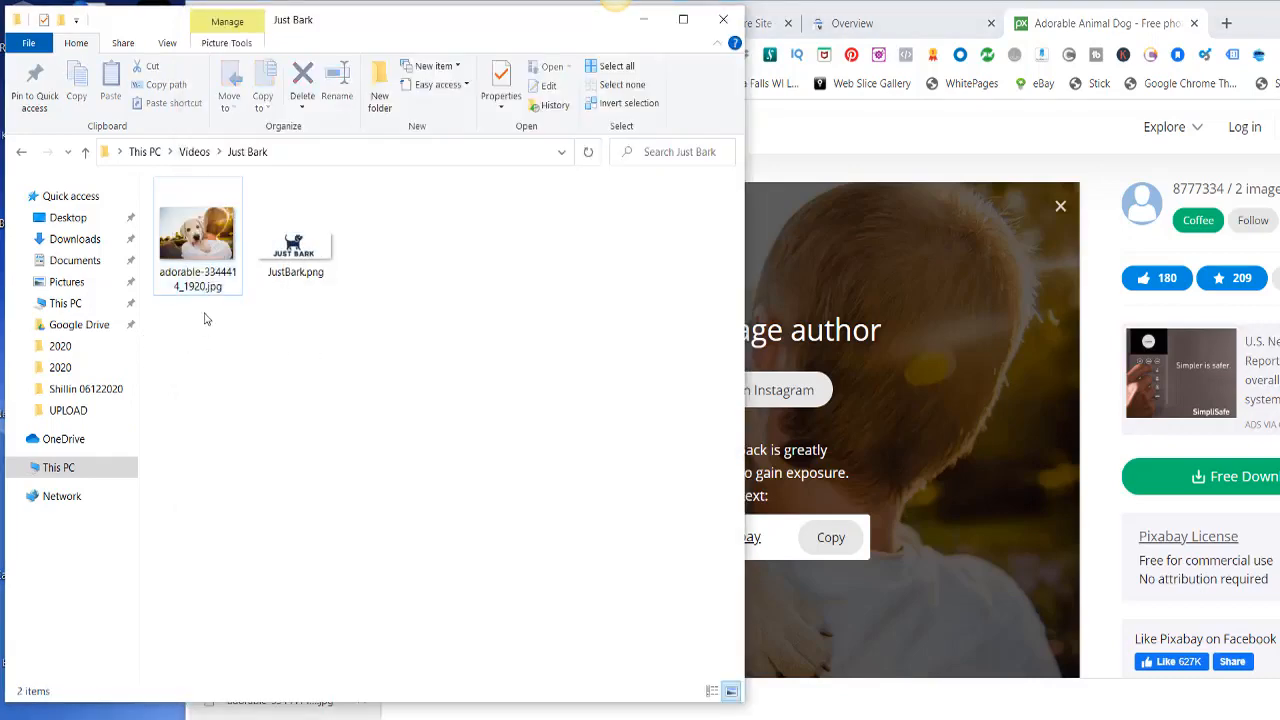
Rename the puppy photo in the Just Bark folder as "Boy and His Dog".
{"action": "right_click", "coordinate": [200, 236]}
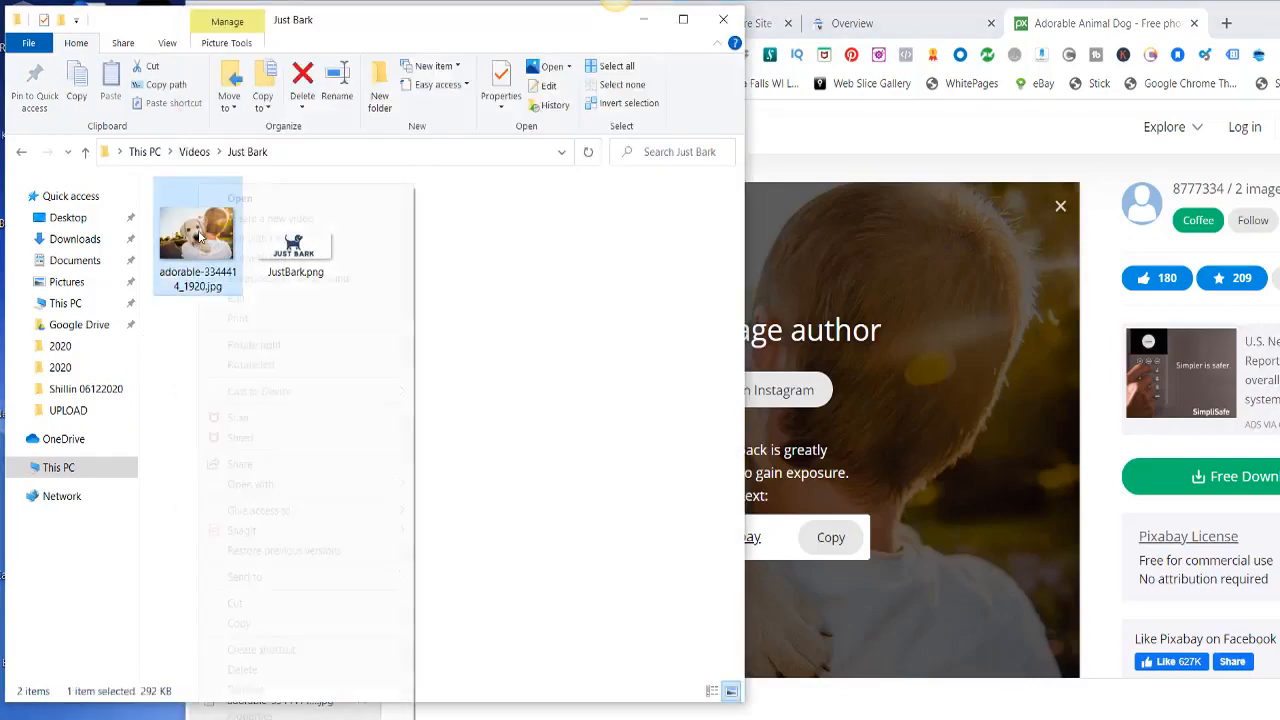
{"action": "left_click", "coordinate": [250, 691]}
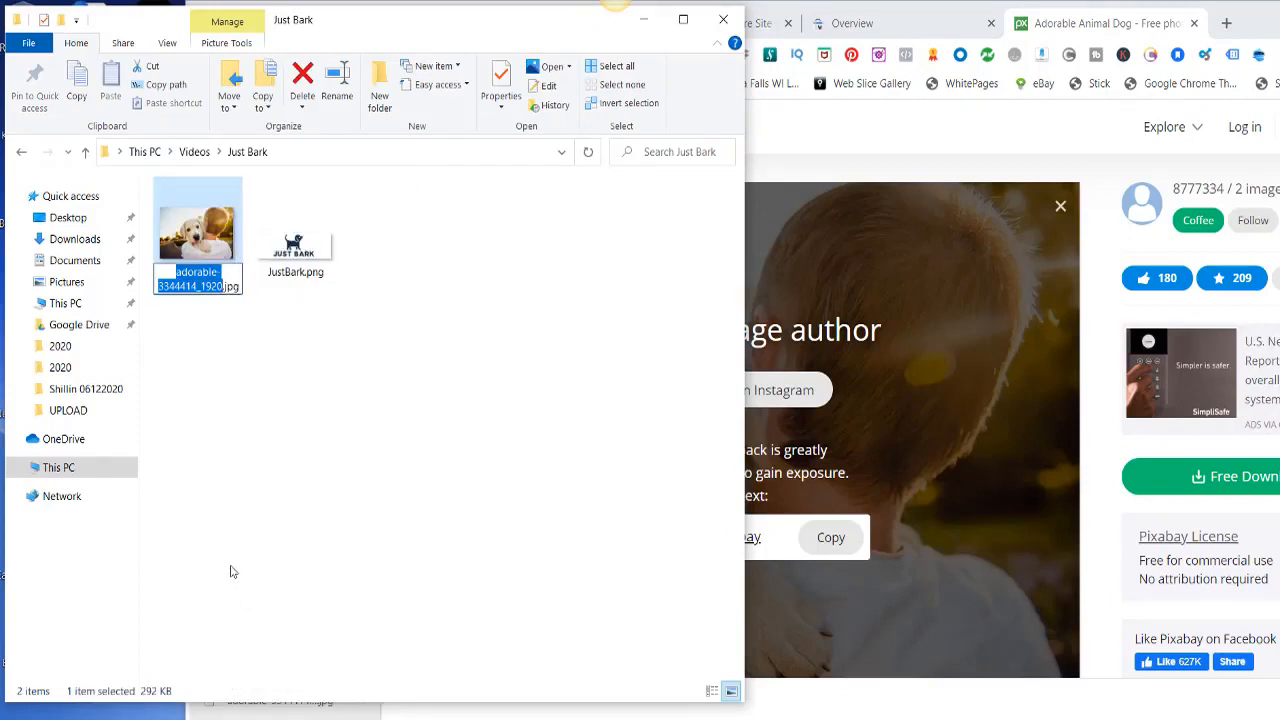
{"action": "type", "text": "Boy an"}
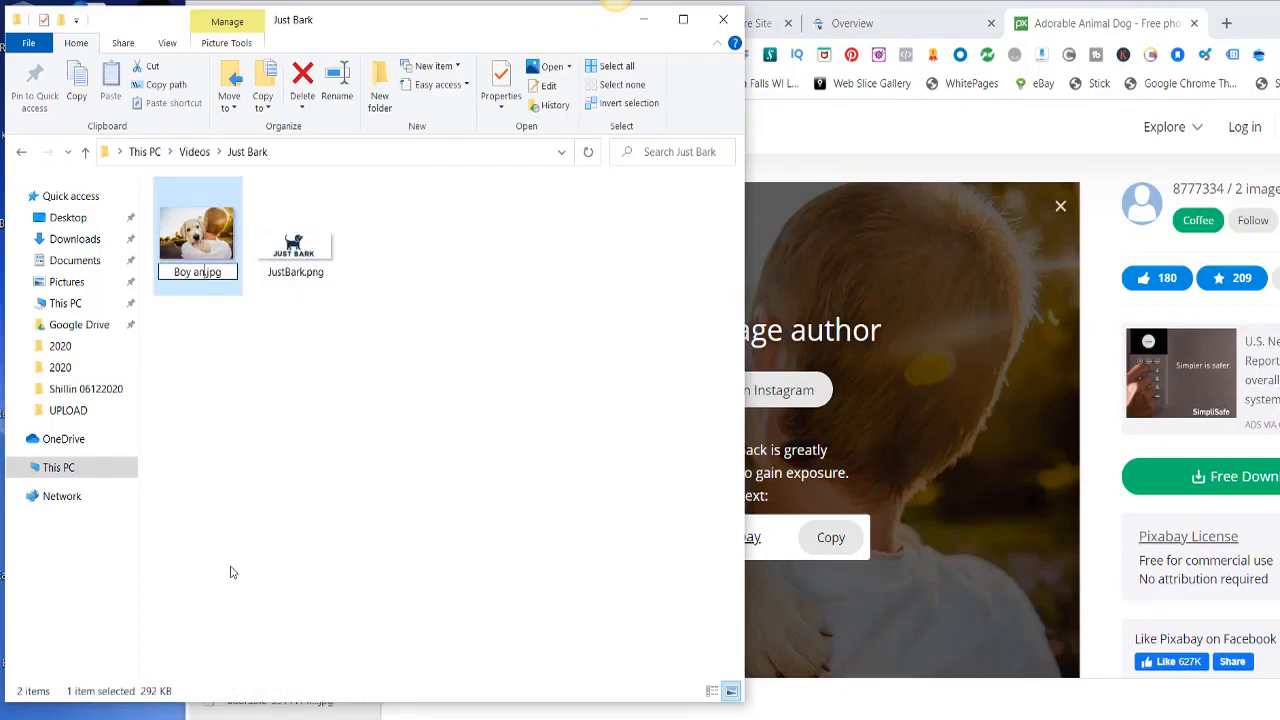
{"action": "type", "text": "d His Dog"}
{"action": "key", "text": "Return"}
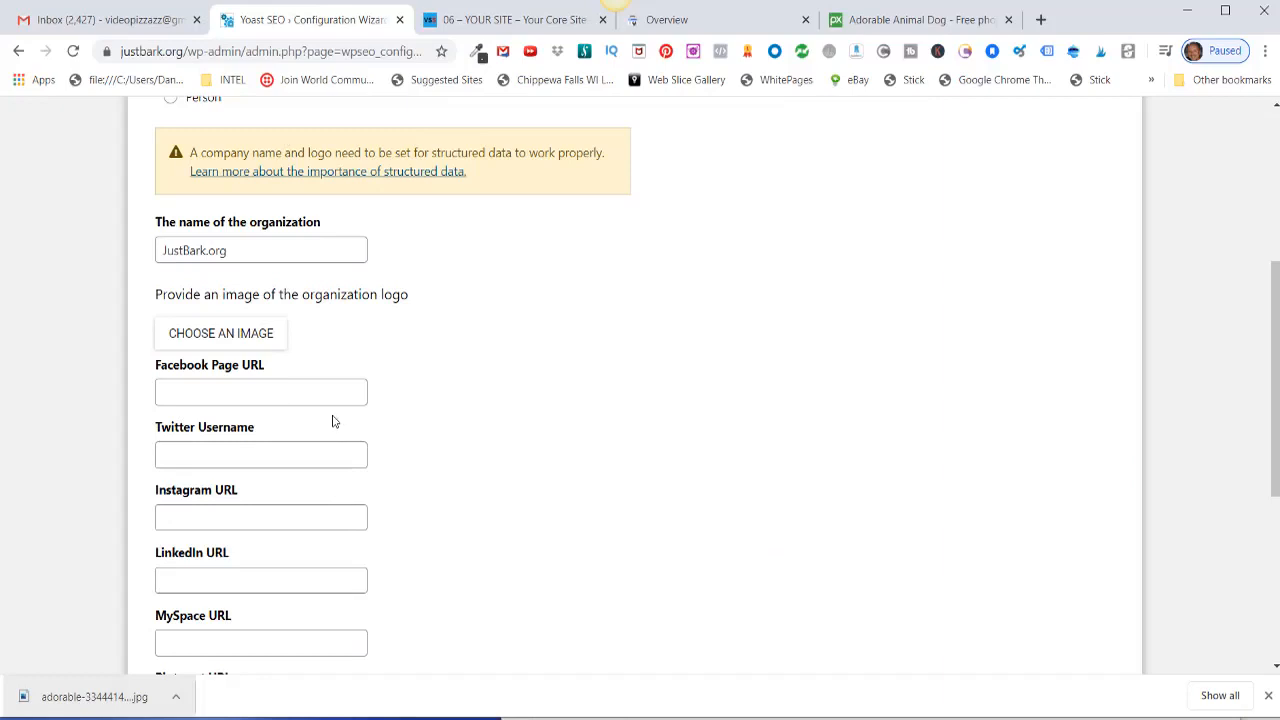
Upload Boy and His Dog.jpg from the Just Bark folder in Videos as the organization logo image in the Yoast wizard.
{"action": "left_click", "coordinate": [226, 335]}
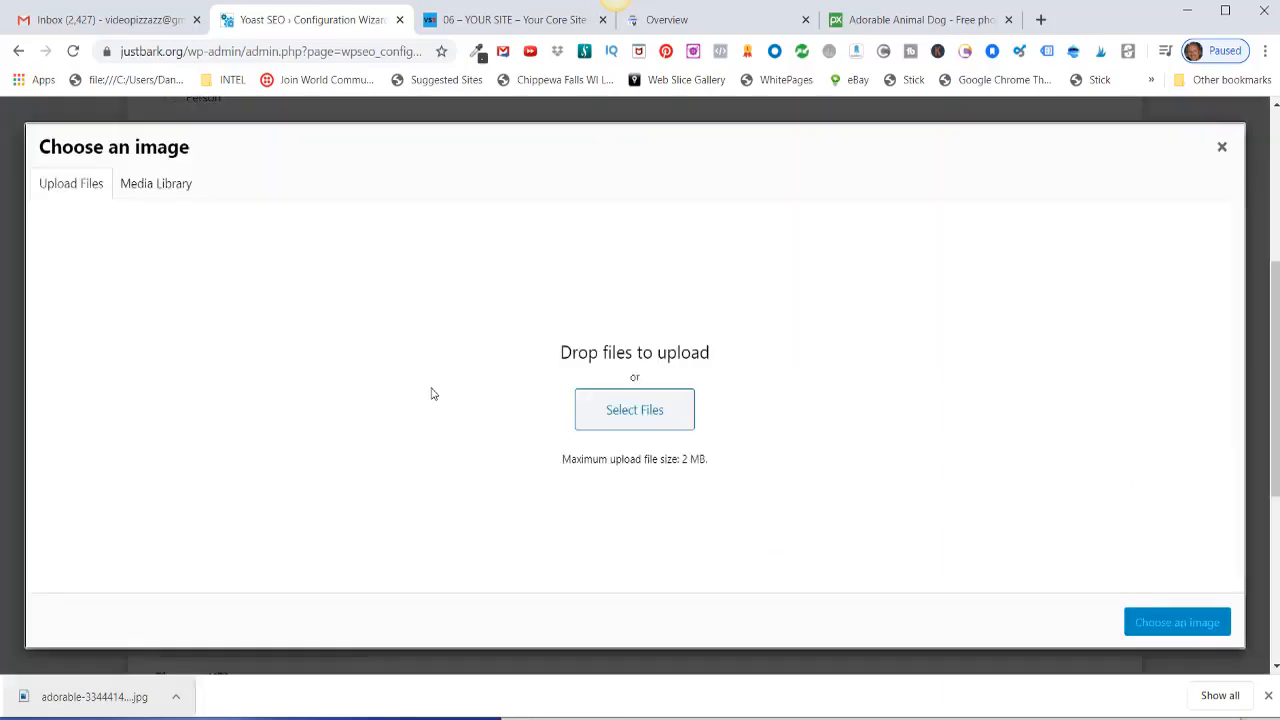
{"action": "left_click", "coordinate": [634, 414]}
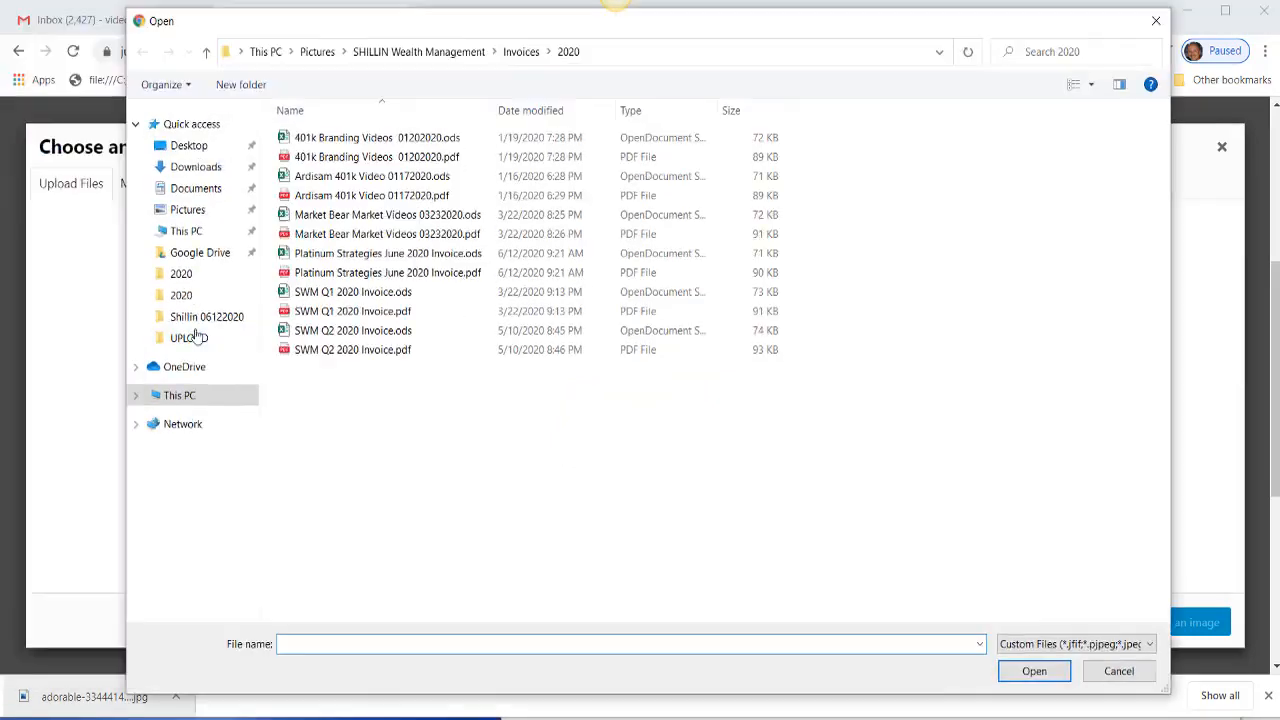
{"action": "left_click", "coordinate": [187, 231]}
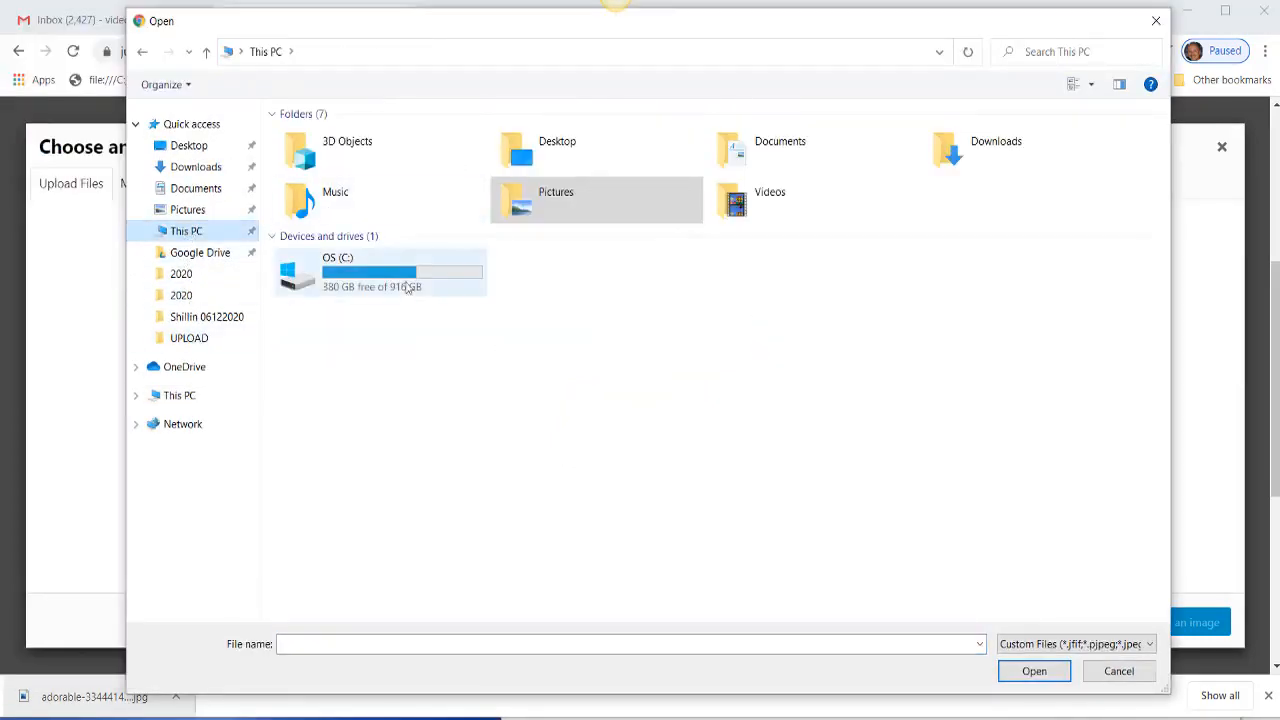
{"action": "double_click", "coordinate": [742, 200]}
{"action": "scroll", "coordinate": [612, 400], "scroll_direction": "down", "scroll_amount": 2}
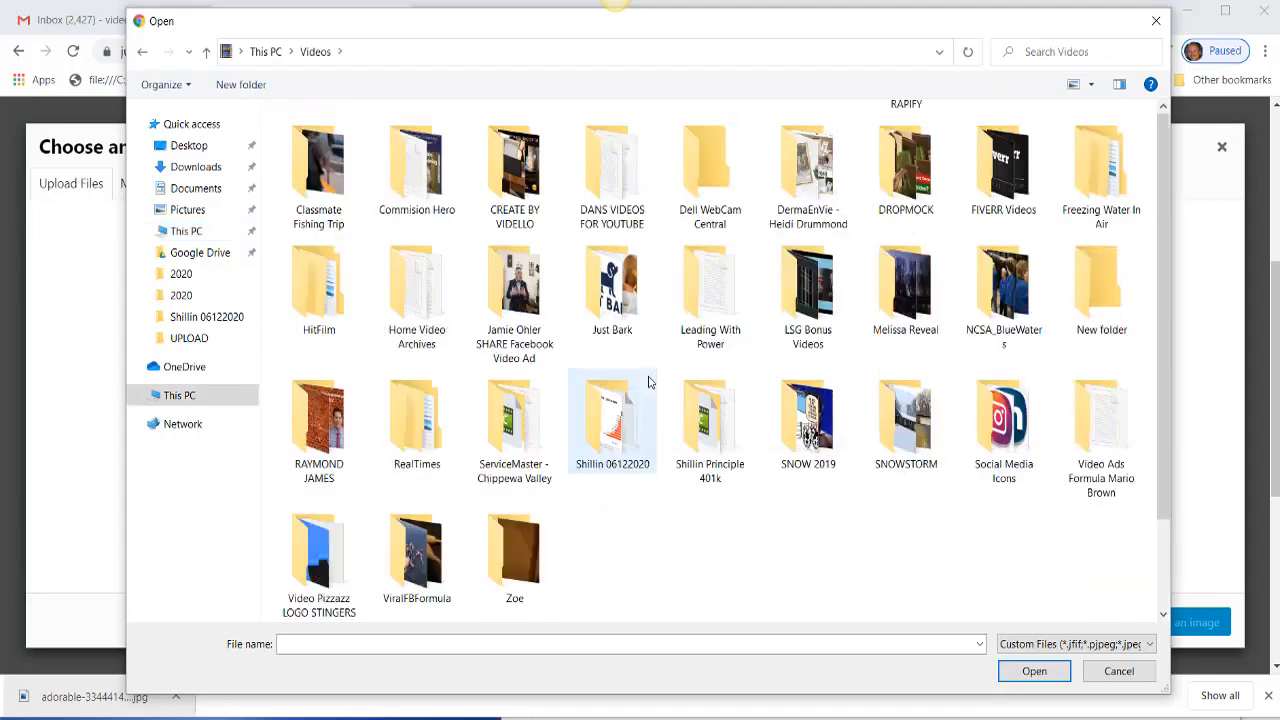
{"action": "double_click", "coordinate": [617, 297]}
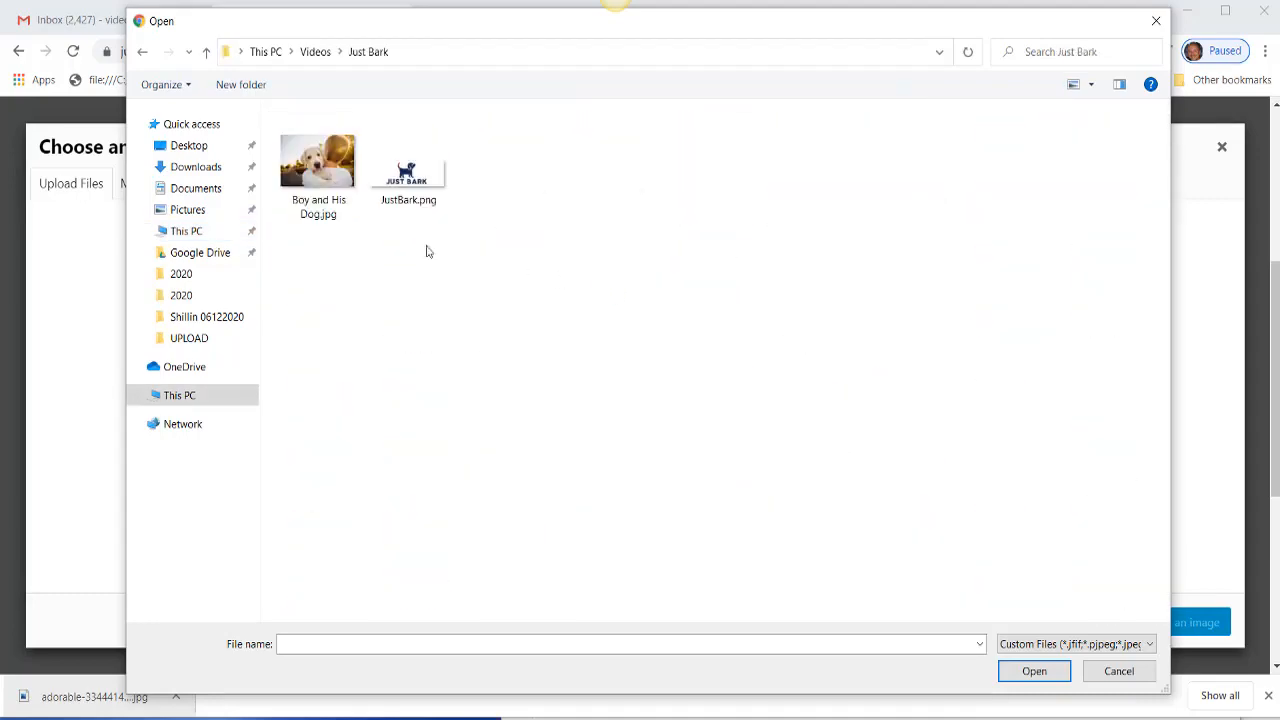
{"action": "left_click", "coordinate": [323, 170]}
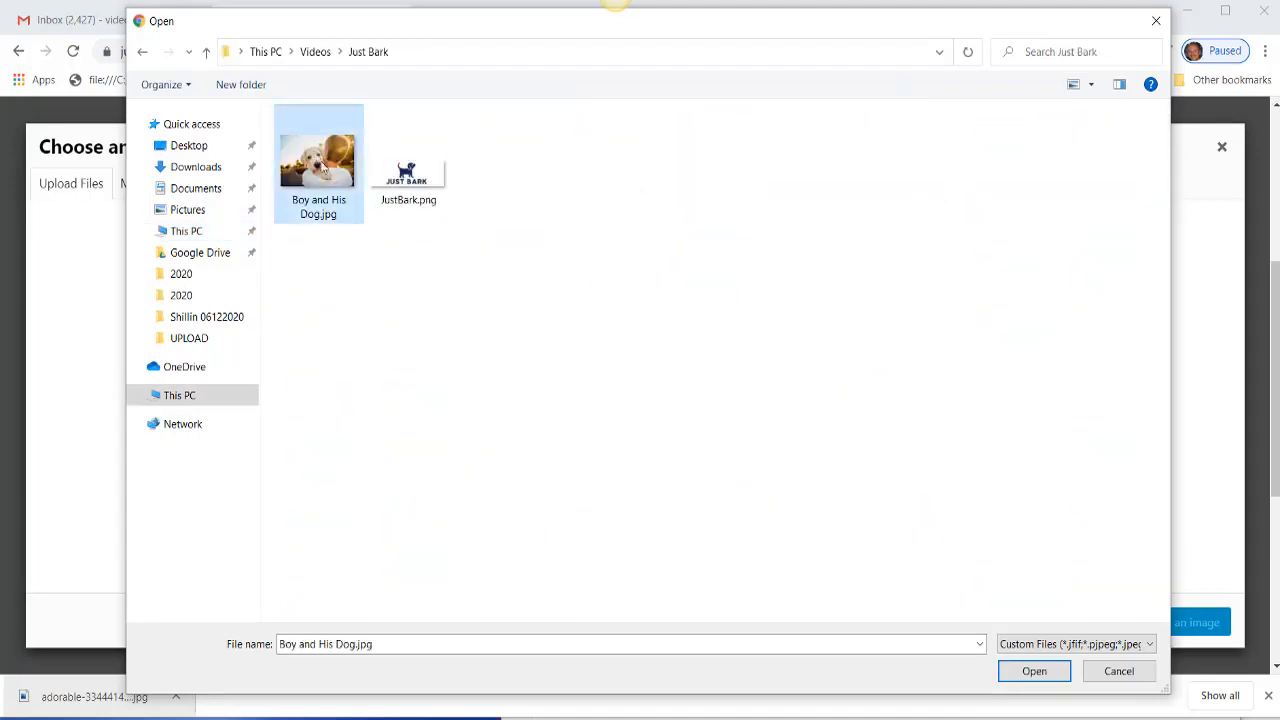
{"action": "left_click", "coordinate": [1025, 670]}
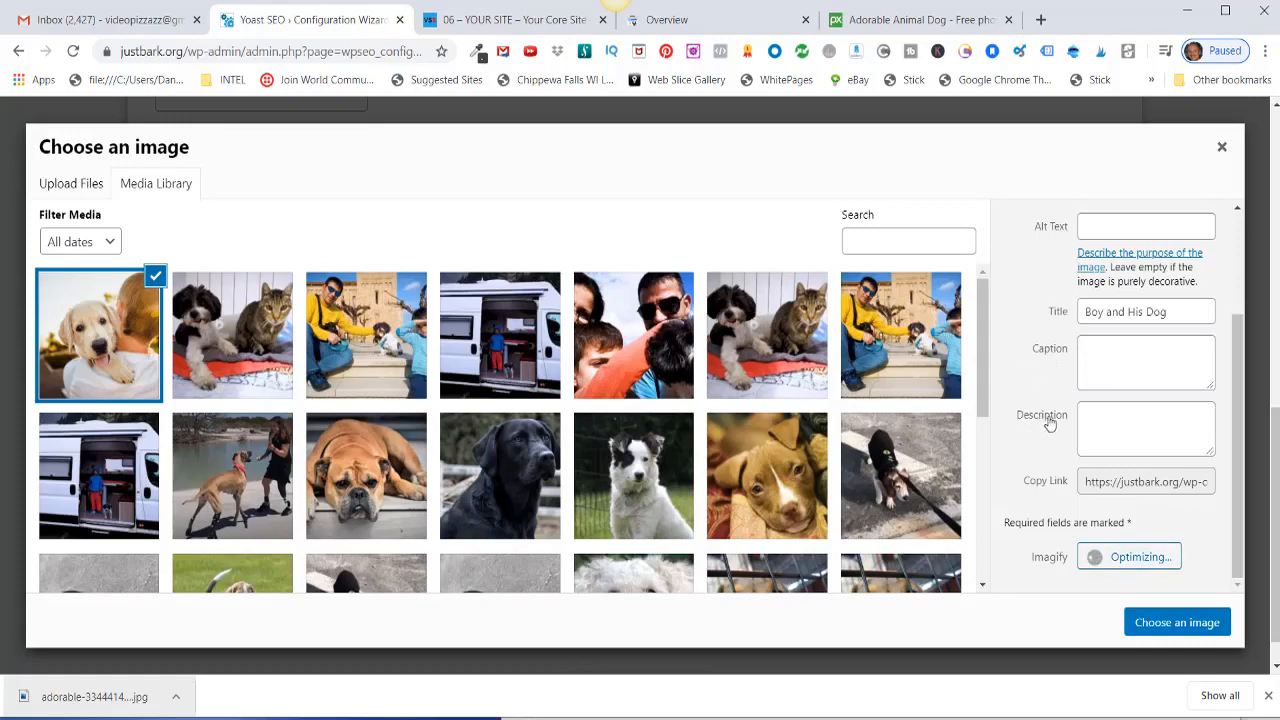
Give the uploaded image the caption JustBark.org and the description "Boy and His Dog JustBark.org", and use it as the organization logo.
{"action": "left_click", "coordinate": [1090, 348]}
{"action": "right_click", "coordinate": [1090, 348]}
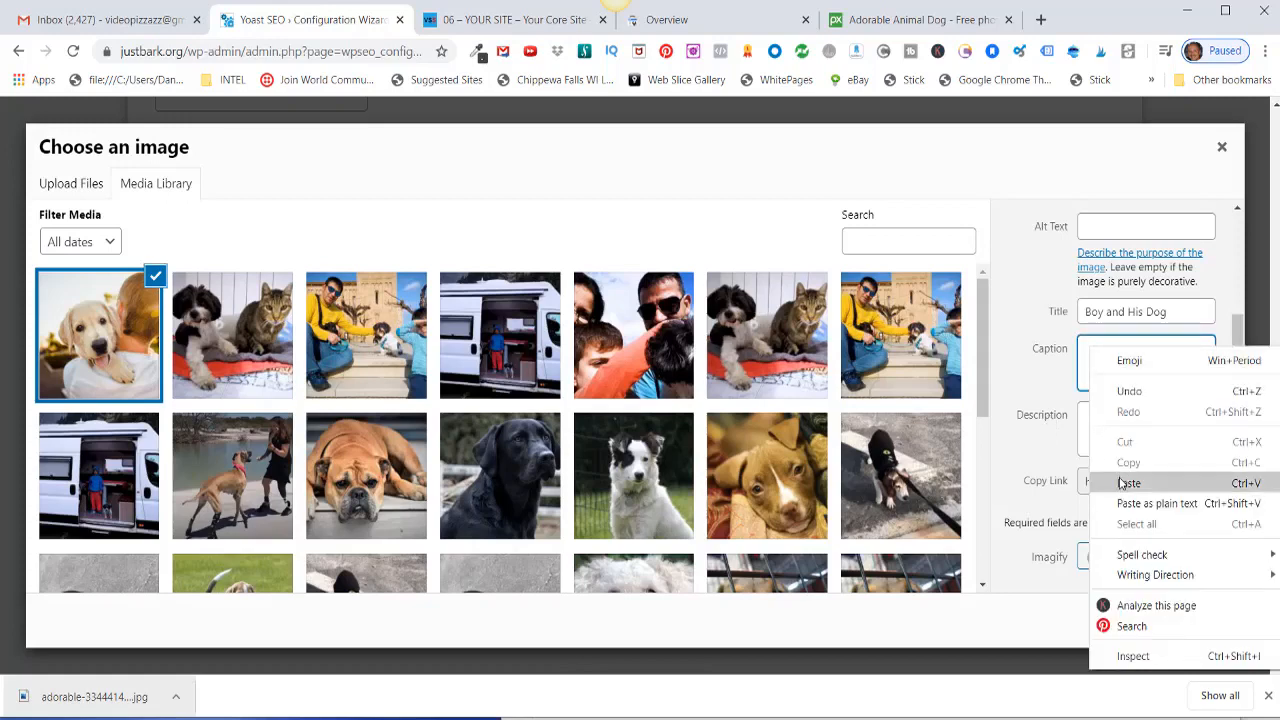
{"action": "left_click", "coordinate": [1121, 482]}
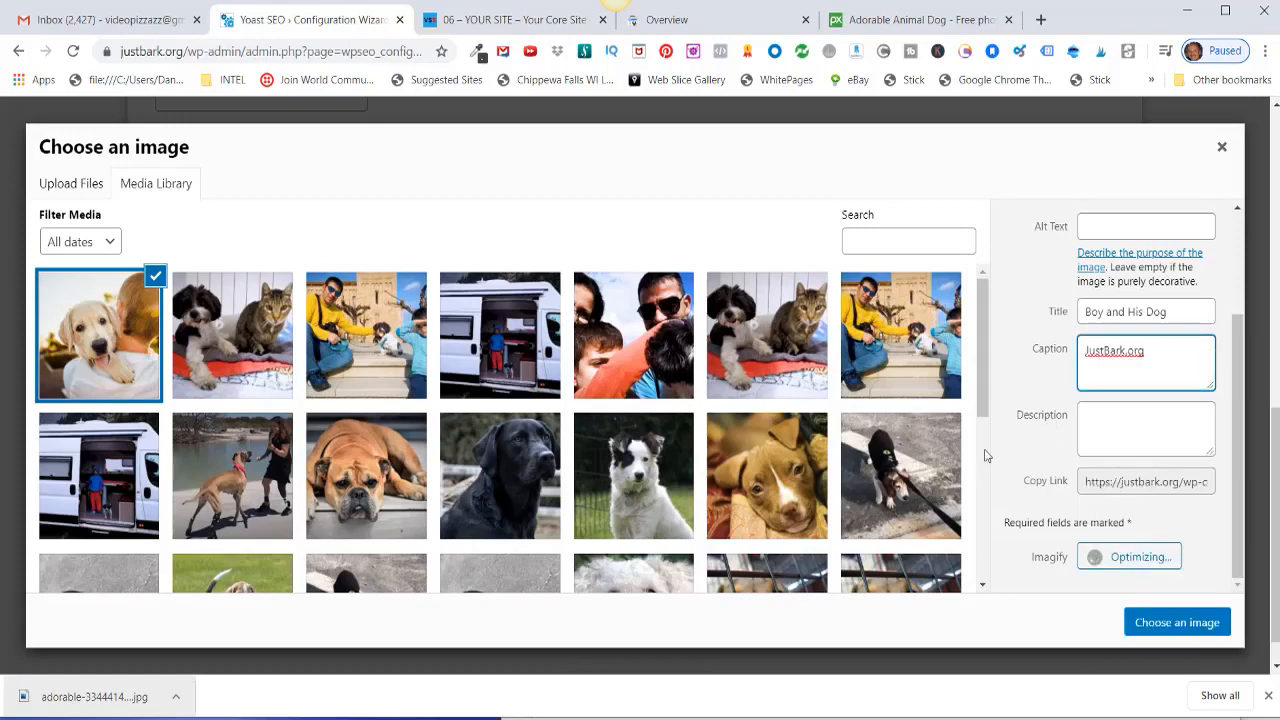
{"action": "left_click", "coordinate": [1087, 417]}
{"action": "right_click", "coordinate": [1087, 417]}
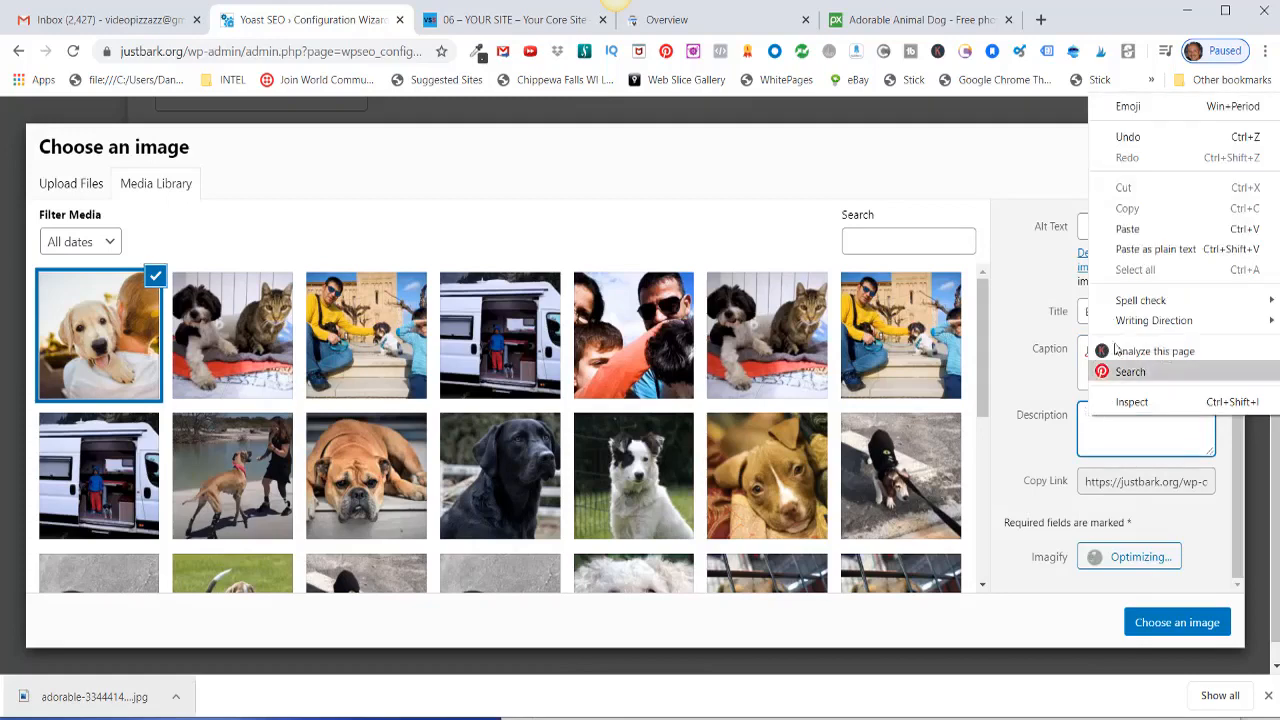
{"action": "left_click", "coordinate": [1150, 248]}
{"action": "left_click_drag", "start_coordinate": [1170, 313], "coordinate": [1085, 316]}
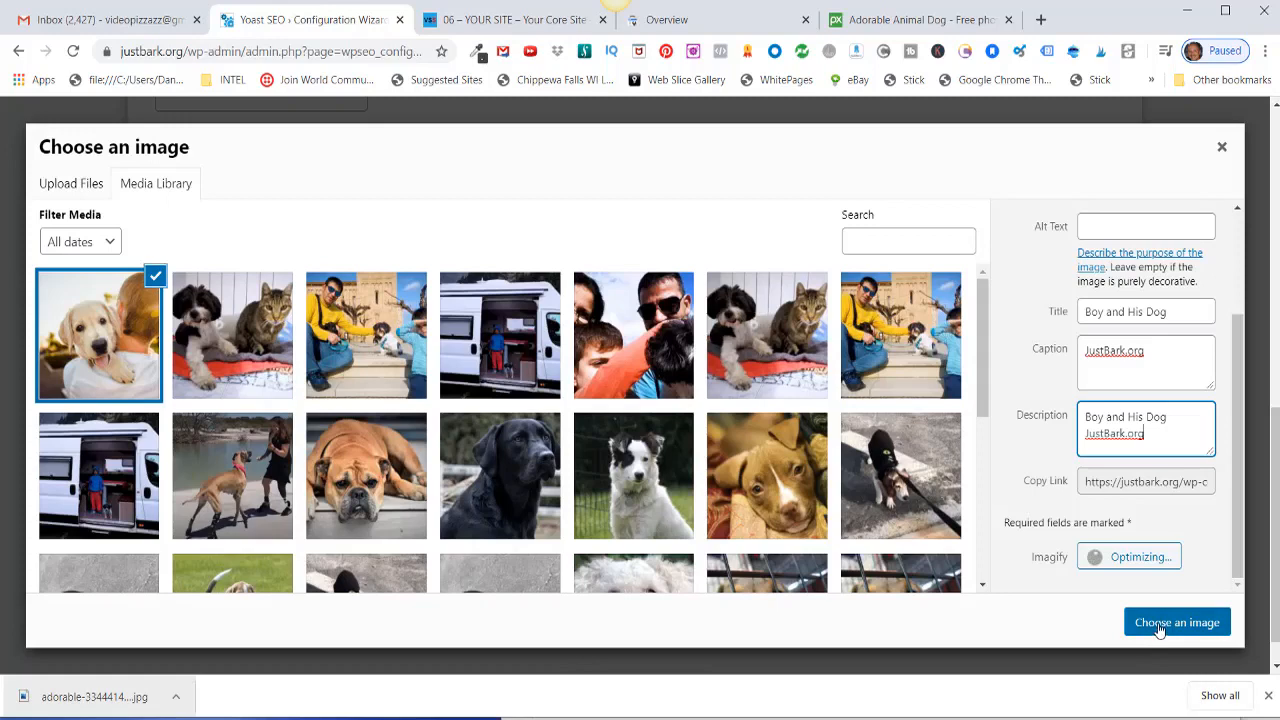
{"action": "left_click", "coordinate": [1159, 630]}
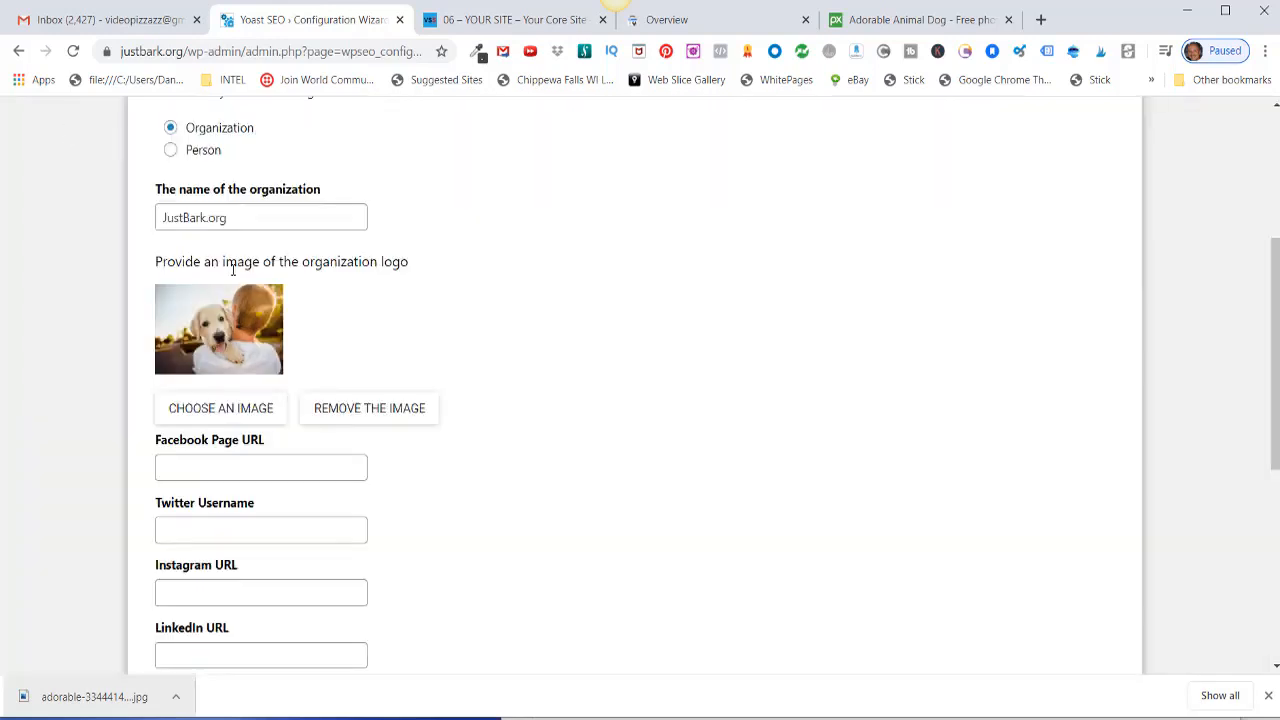
Look through the wizard's social profile fields, from Facebook Page URL down to Wikipedia URL.
{"action": "scroll", "coordinate": [443, 512], "scroll_direction": "down", "scroll_amount": 3}
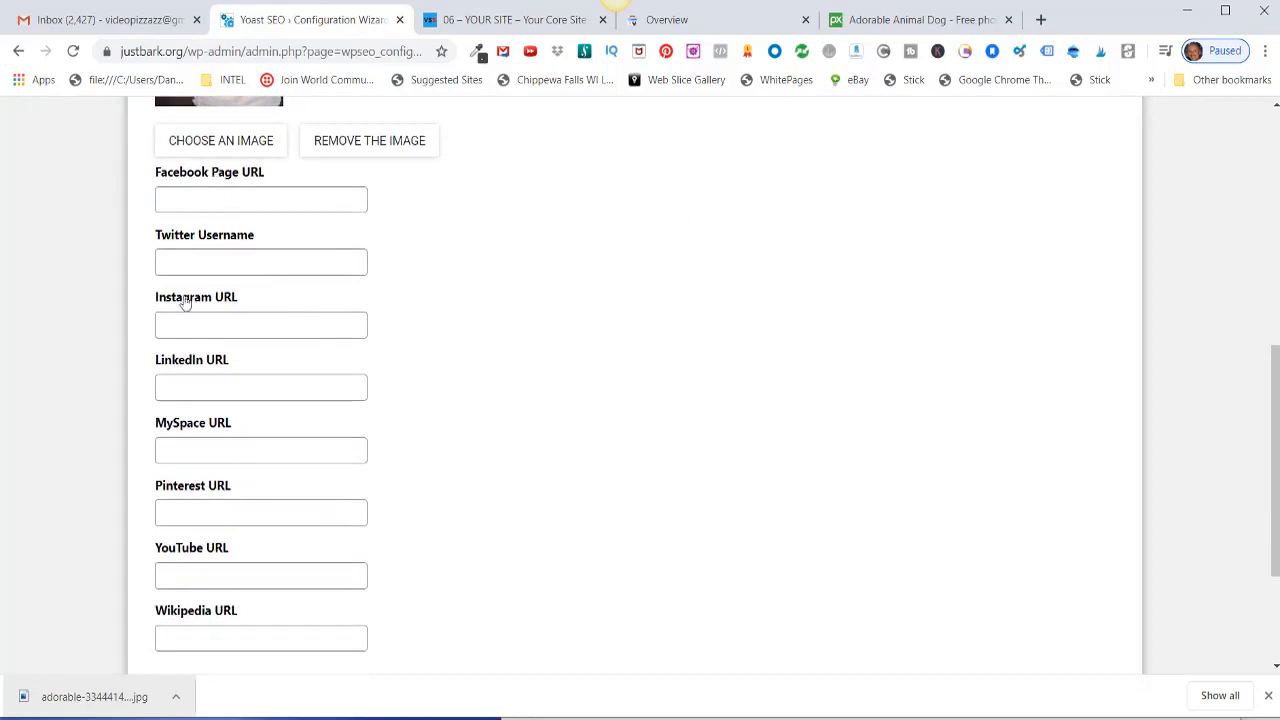
{"action": "scroll", "coordinate": [190, 395], "scroll_direction": "down", "scroll_amount": 2}
{"action": "scroll", "coordinate": [197, 423], "scroll_direction": "up", "scroll_amount": 3}
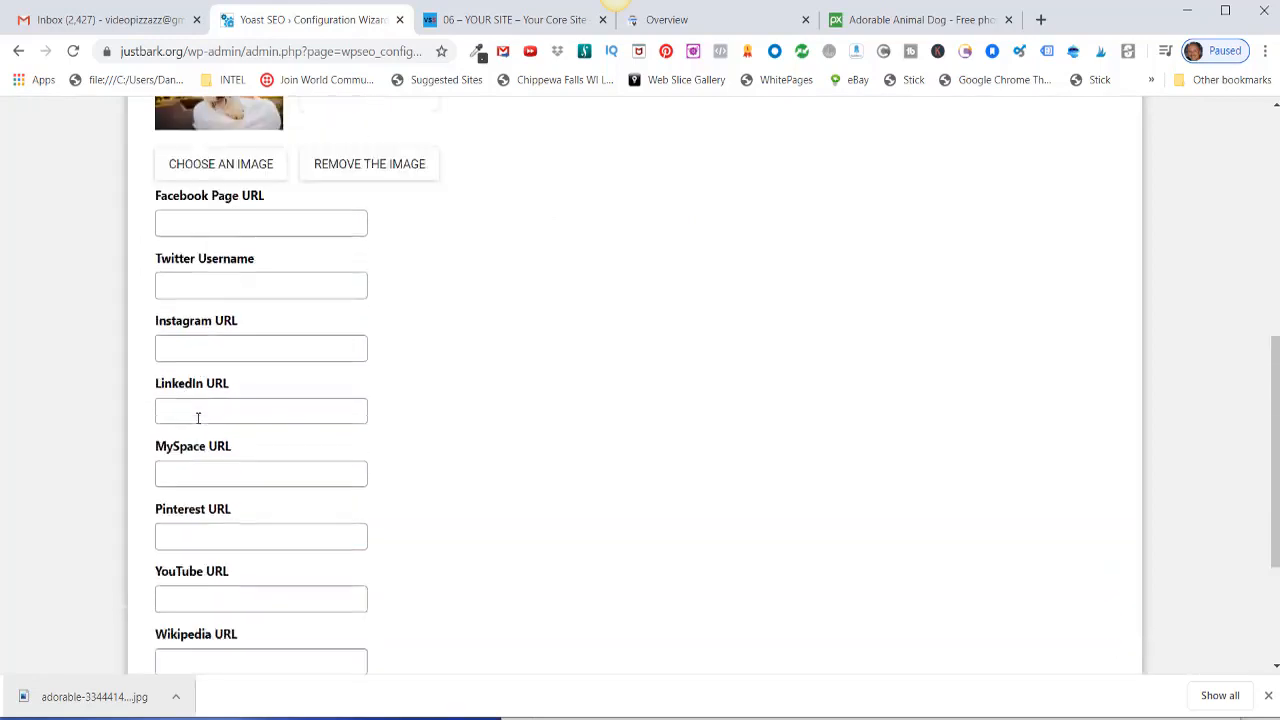
{"action": "scroll", "coordinate": [210, 374], "scroll_direction": "down", "scroll_amount": 2}
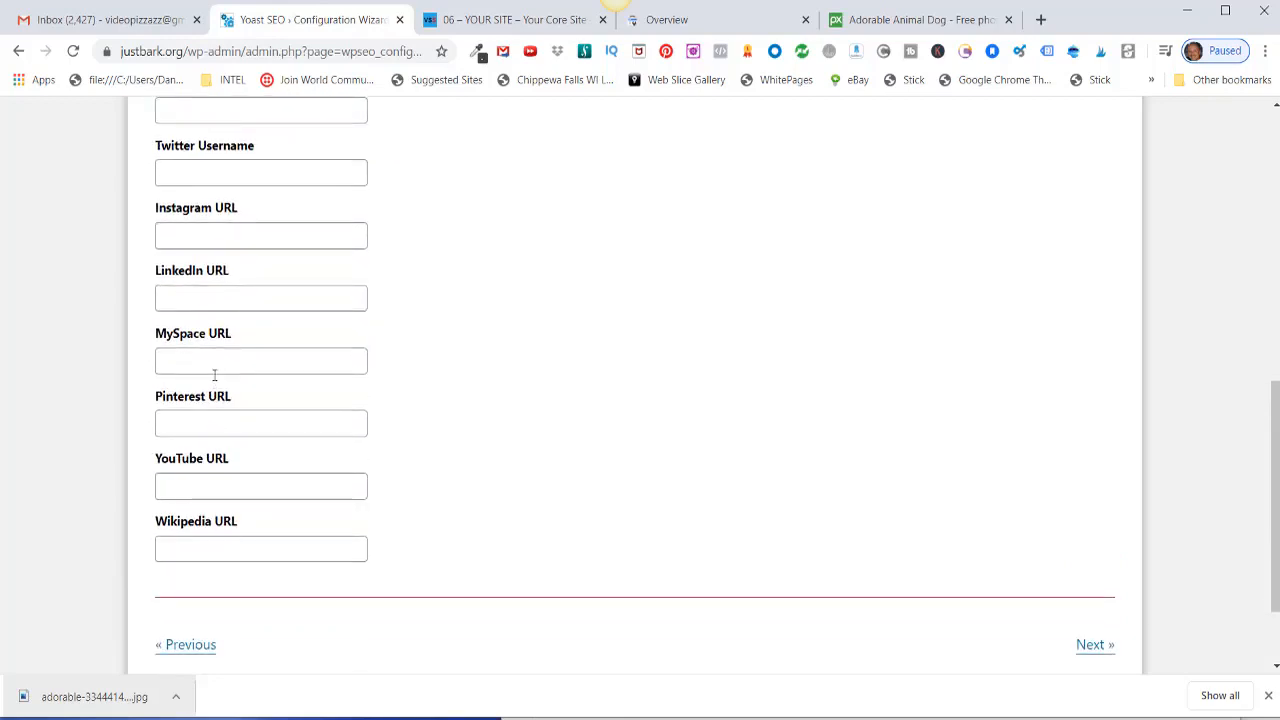
{"action": "scroll", "coordinate": [214, 377], "scroll_direction": "up", "scroll_amount": 2}
{"action": "scroll", "coordinate": [214, 372], "scroll_direction": "down", "scroll_amount": 1}
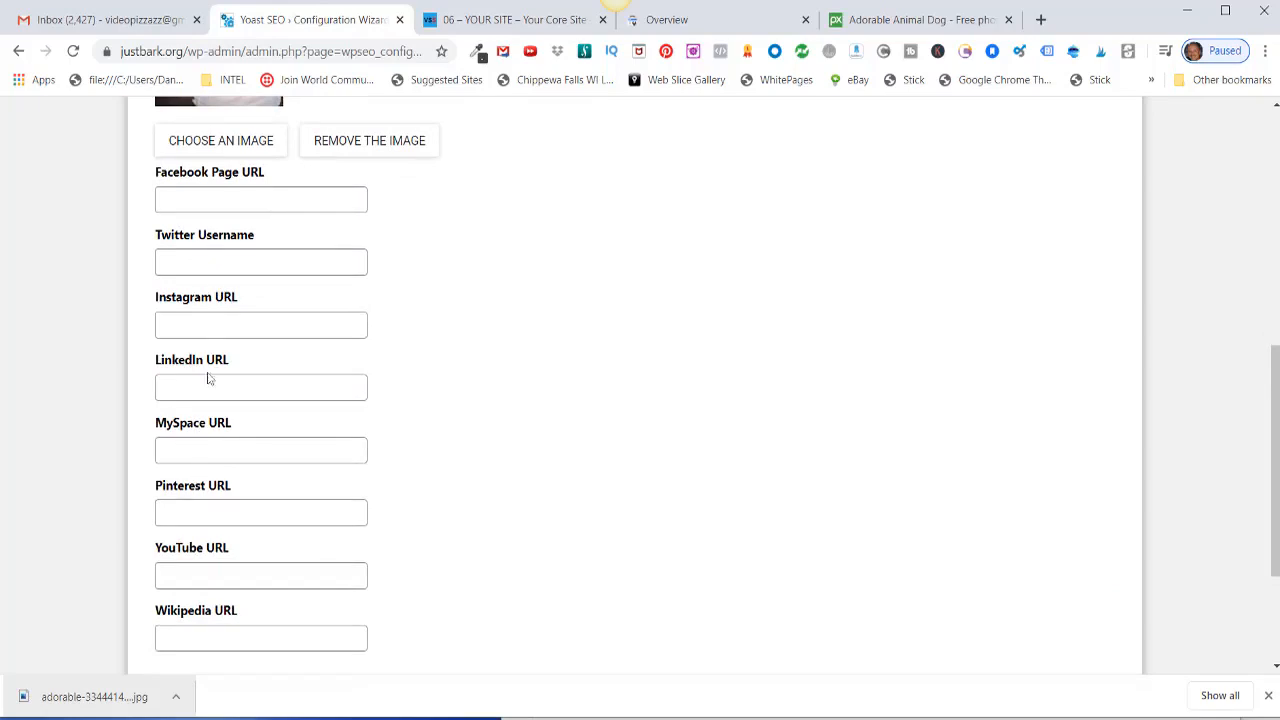
{"action": "scroll", "coordinate": [232, 470], "scroll_direction": "down", "scroll_amount": 2}
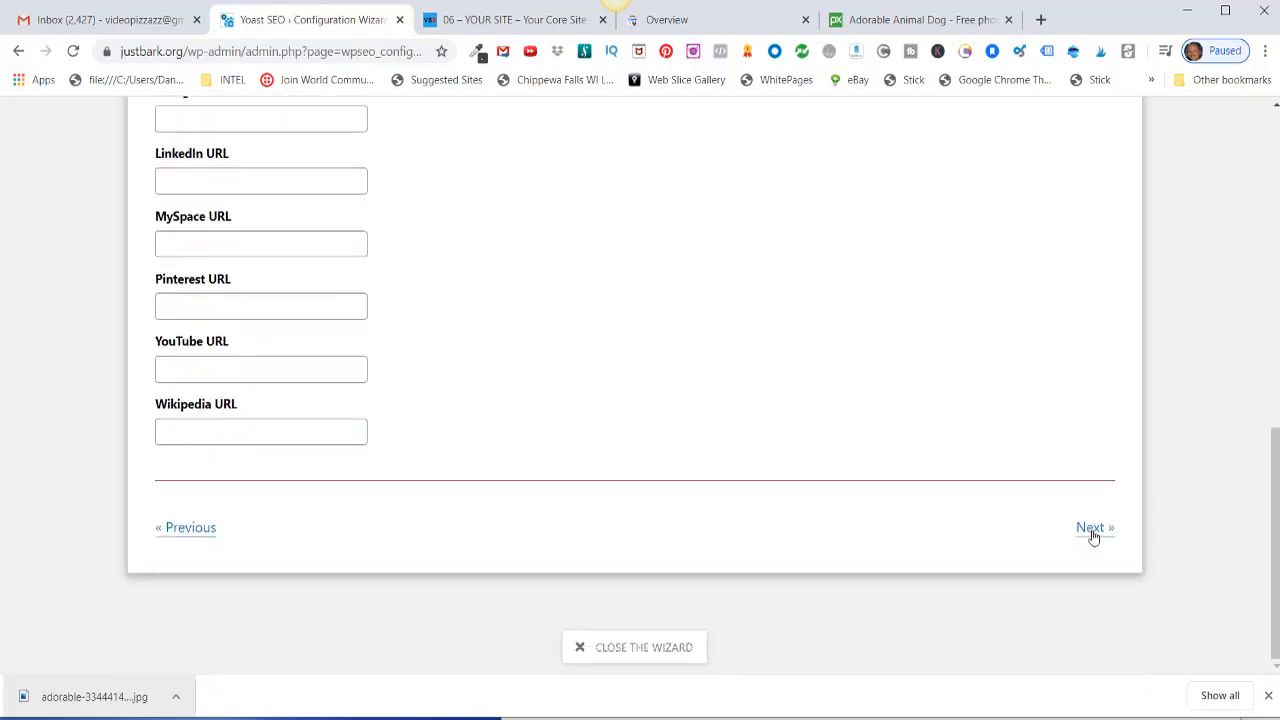
Leave the social profiles blank and accept the wizard defaults: Posts and Pages visible, no multiple authors, website name Just Bark with the hyphen separator.
{"action": "left_click", "coordinate": [1093, 530]}
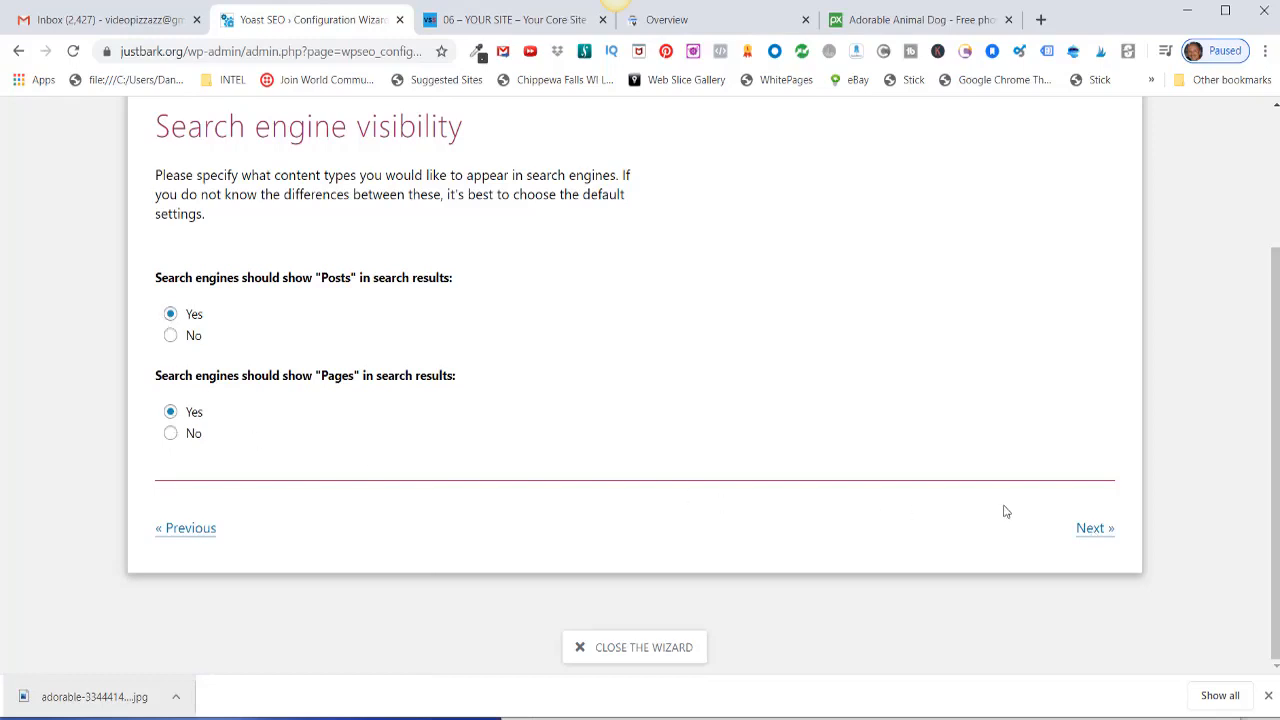
{"action": "left_click", "coordinate": [1091, 532]}
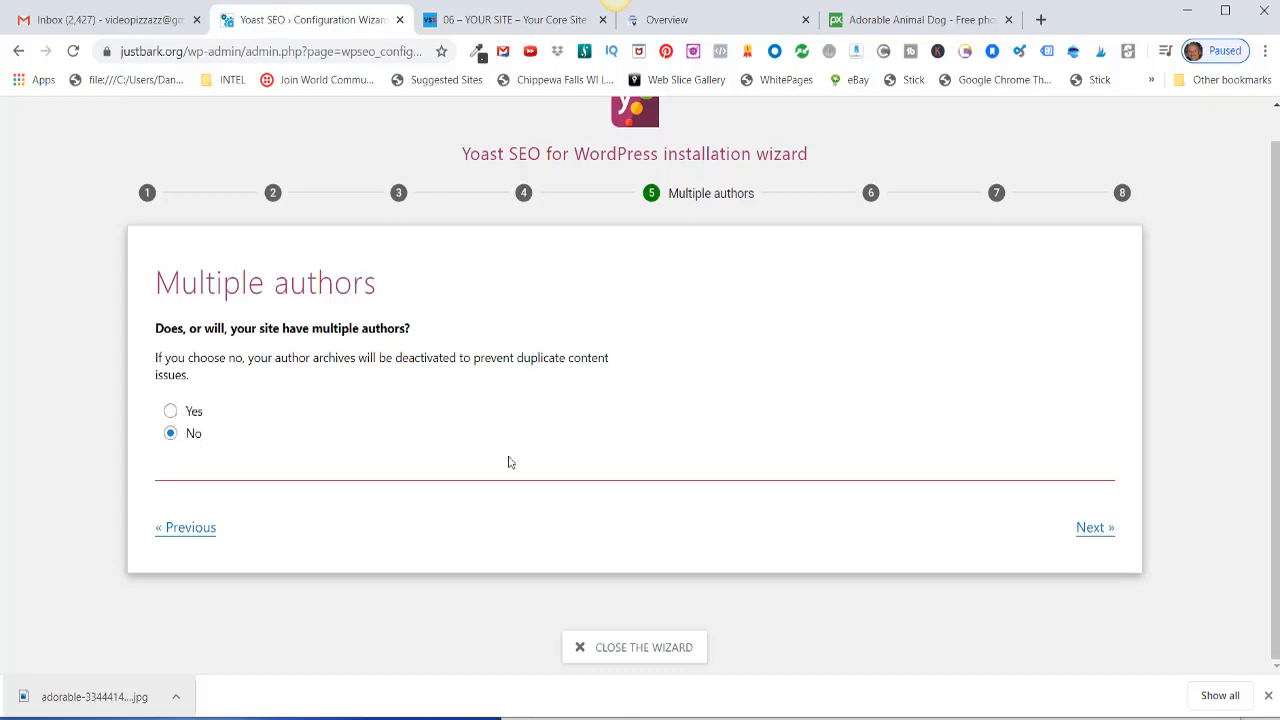
{"action": "left_click", "coordinate": [1092, 530]}
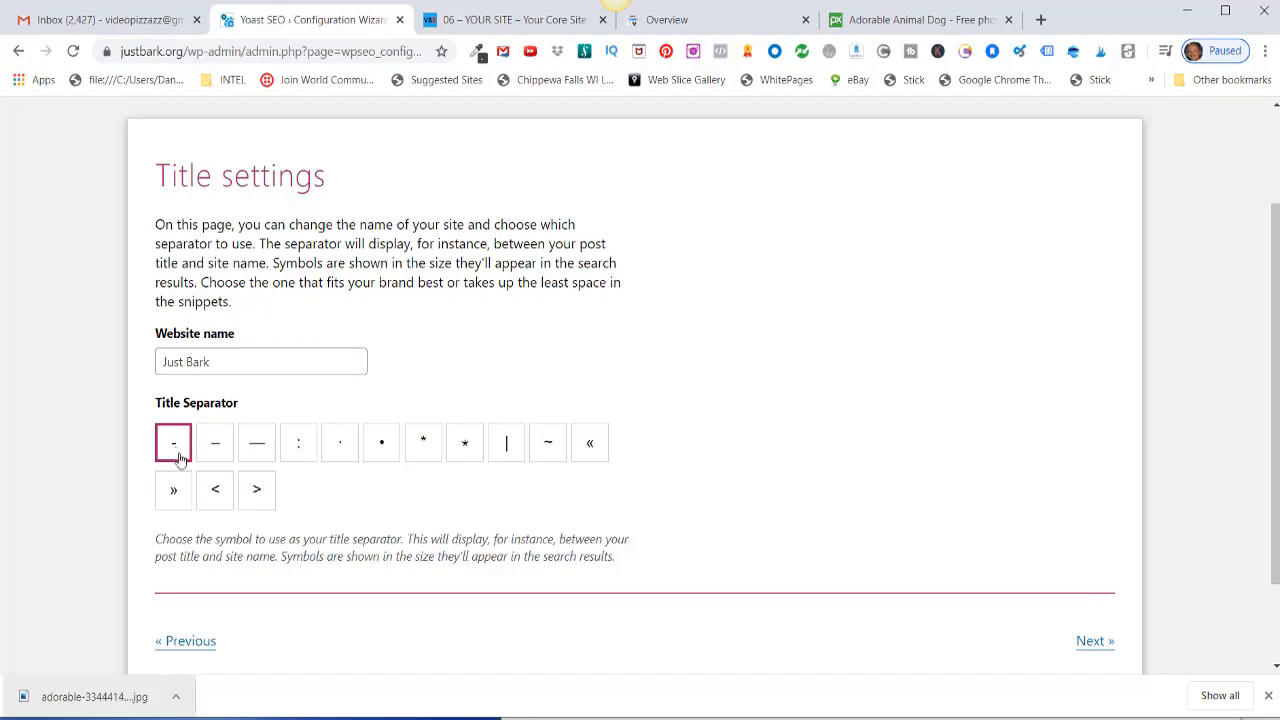
{"action": "left_click", "coordinate": [1091, 642]}
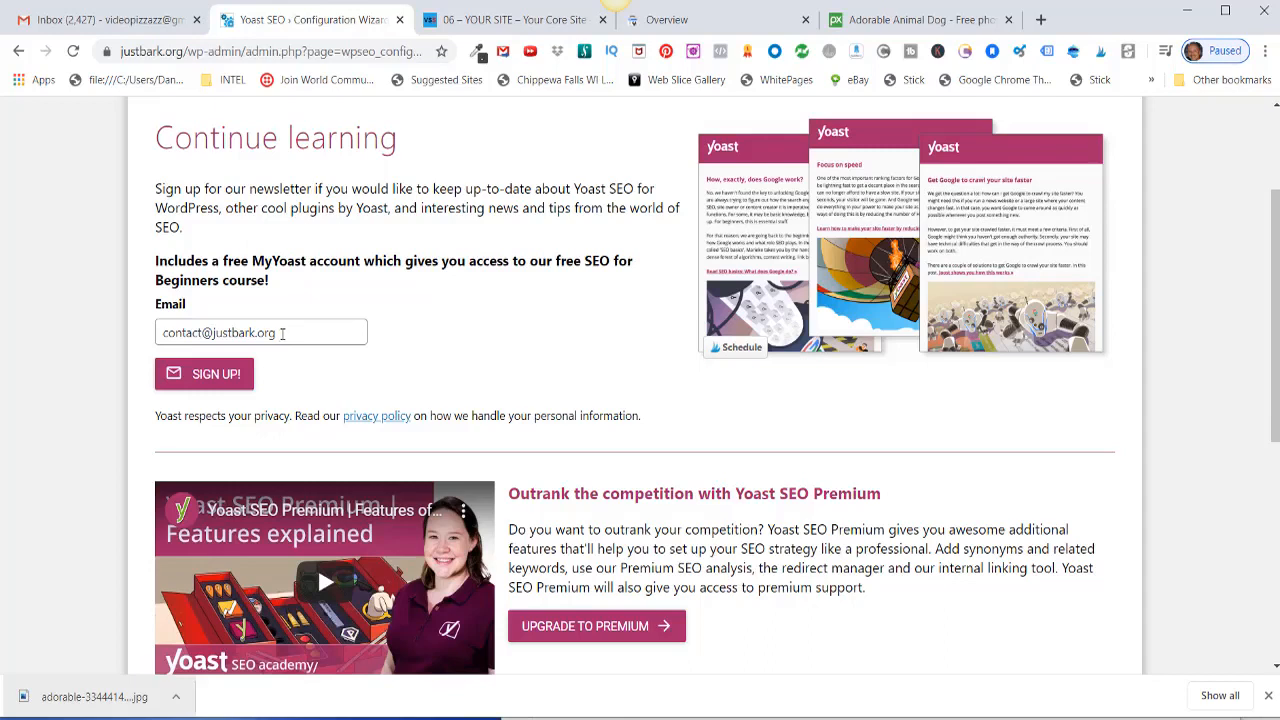
Try to sign up for the Yoast newsletter, replacing the prefilled email with the site owner's saved Gmail address.
{"action": "left_click", "coordinate": [282, 333]}
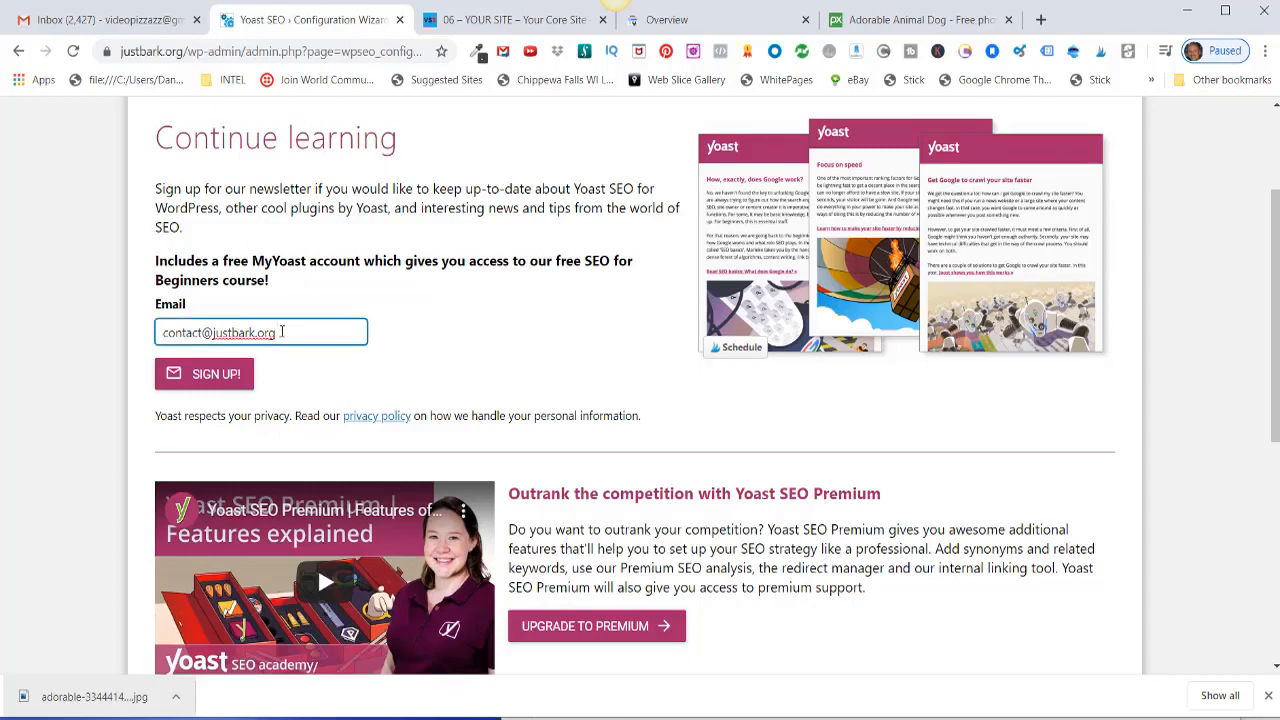
{"action": "key", "text": "ctrl+a"}
{"action": "type", "text": "dan"}
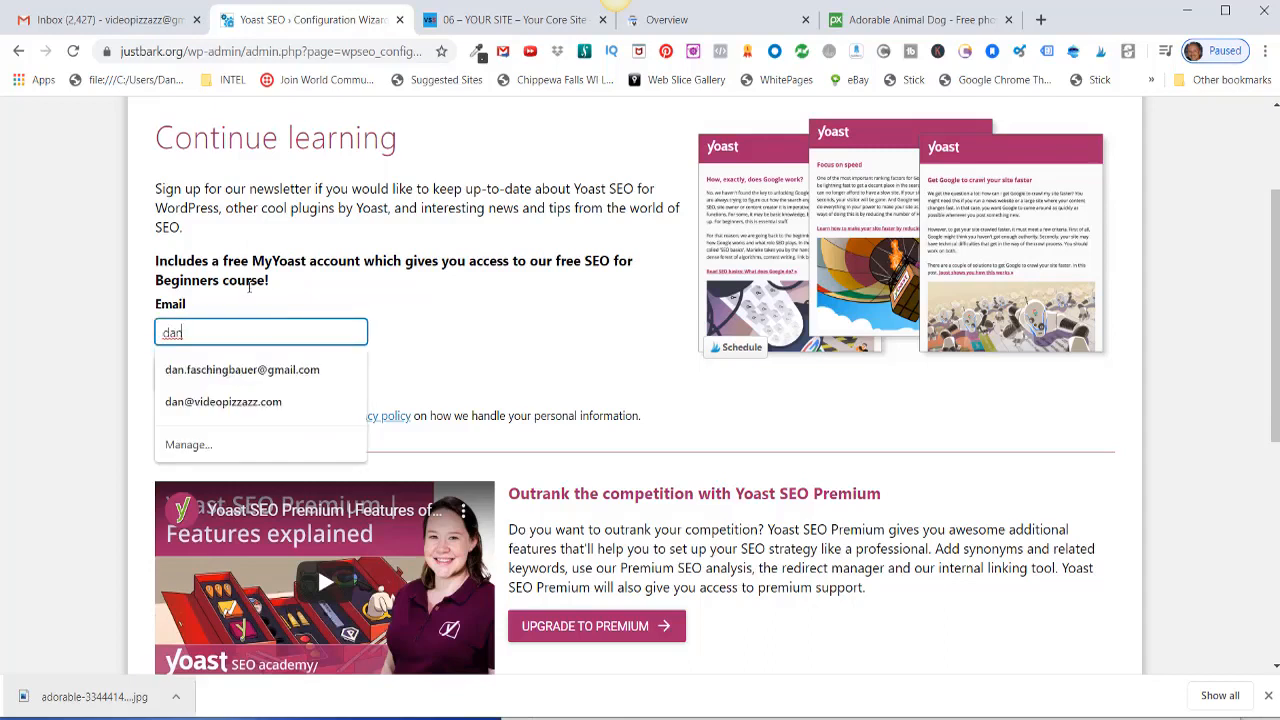
{"action": "left_click", "coordinate": [200, 372]}
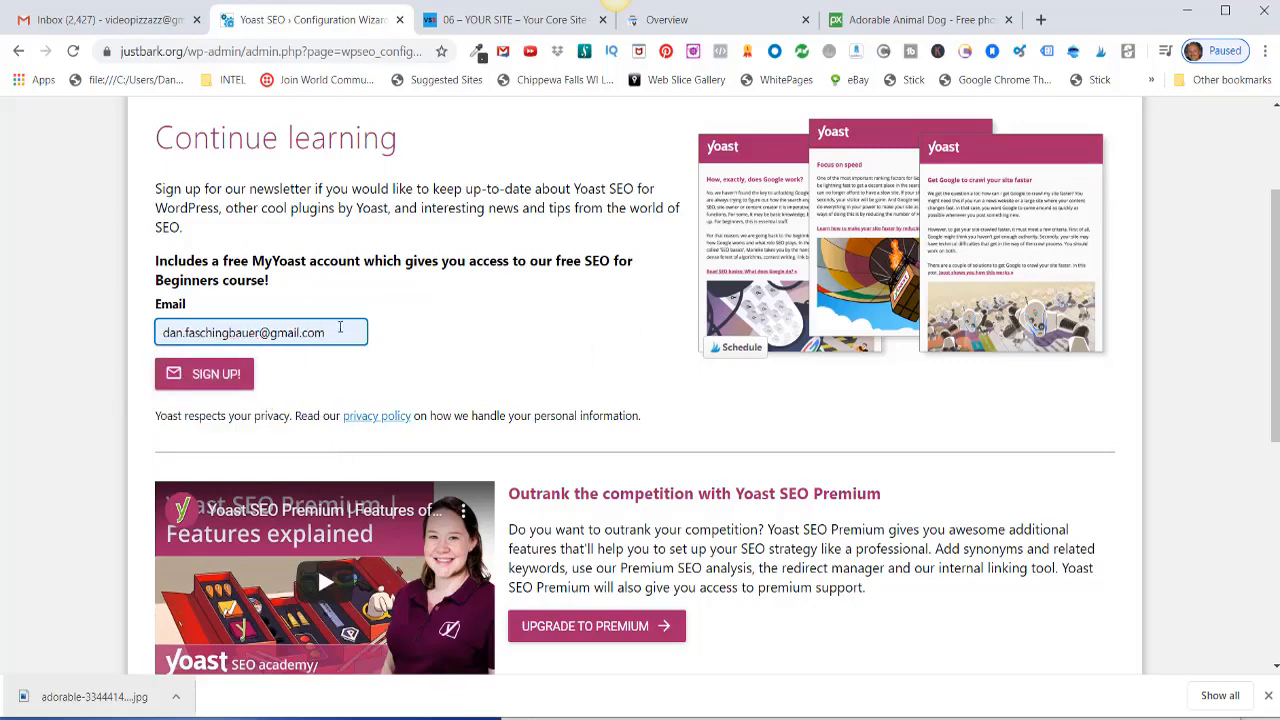
{"action": "left_click", "coordinate": [212, 380]}
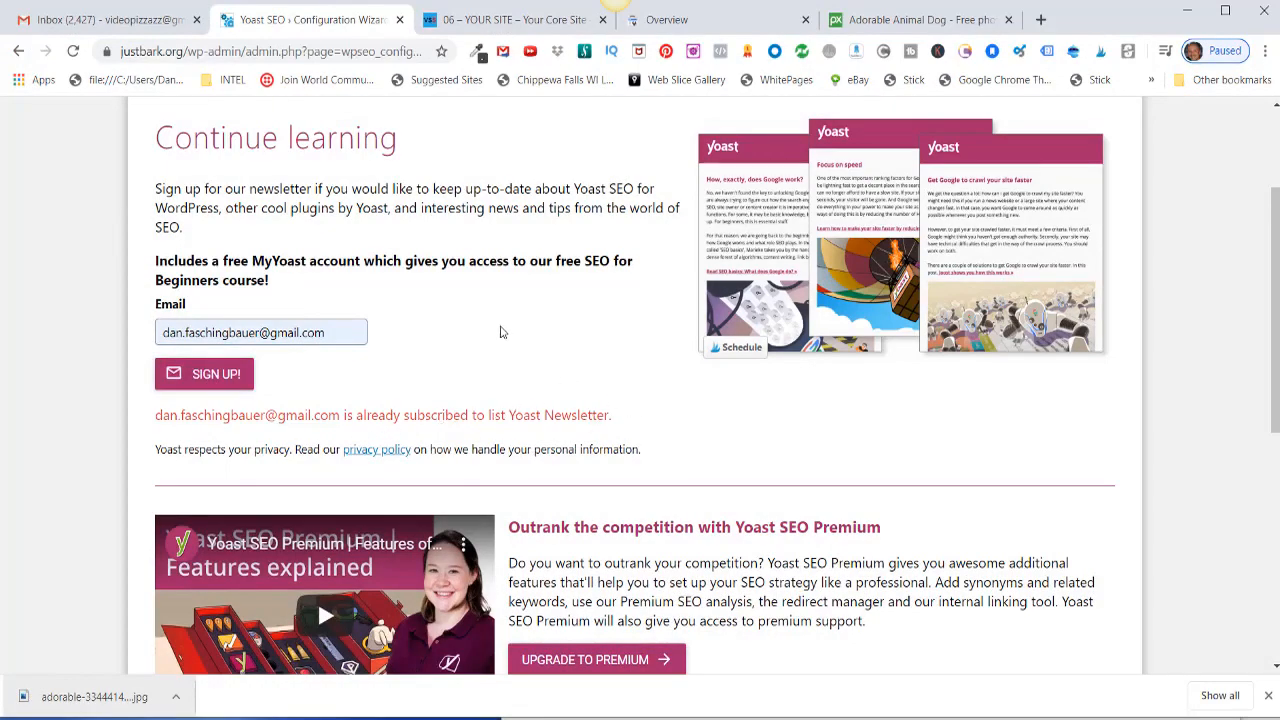
Skip the Premium and keyword research training offers, finish the configuration wizard and close it.
{"action": "scroll", "coordinate": [502, 332], "scroll_direction": "down", "scroll_amount": 4}
{"action": "scroll", "coordinate": [502, 332], "scroll_direction": "down", "scroll_amount": 1}
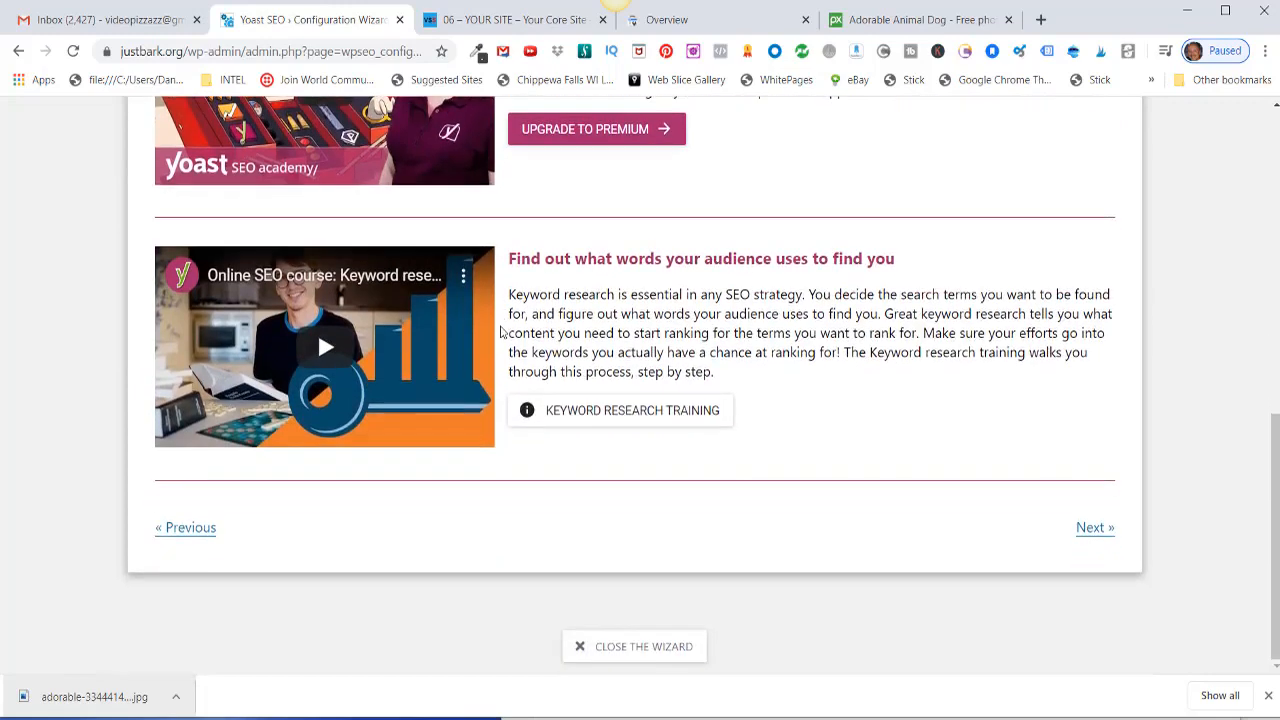
{"action": "left_click", "coordinate": [1090, 530]}
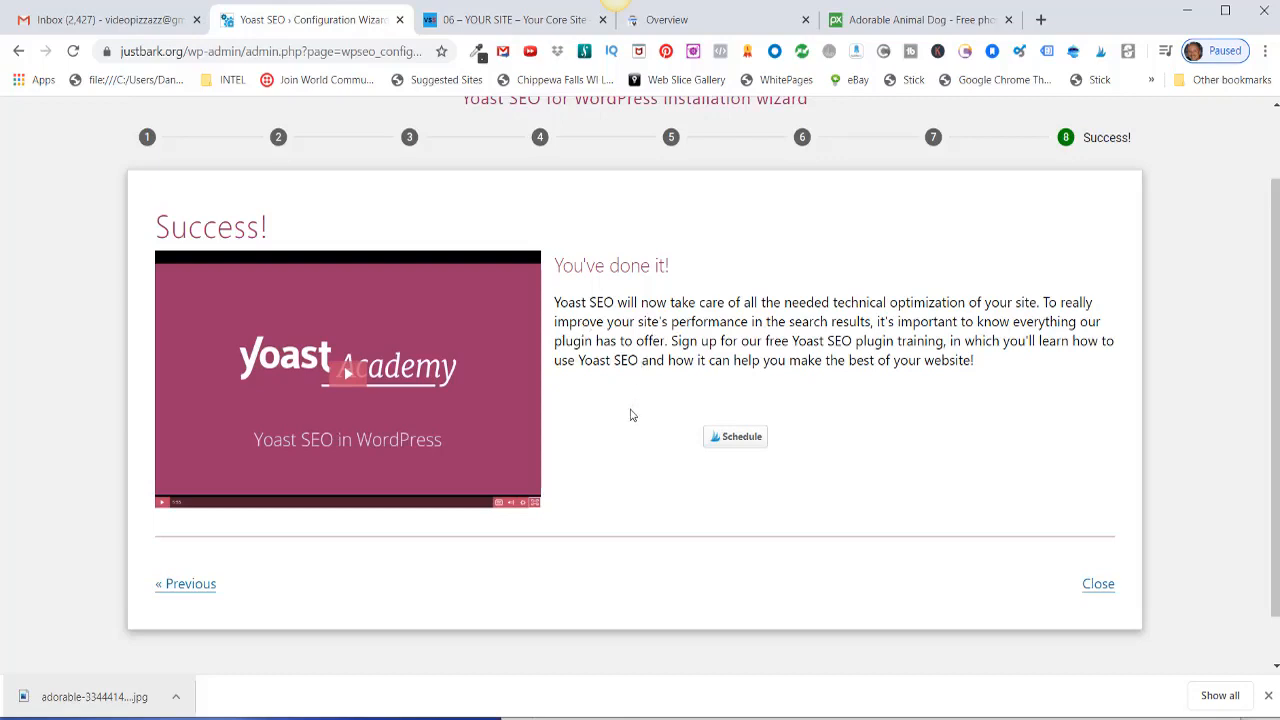
{"action": "left_click", "coordinate": [1098, 584]}
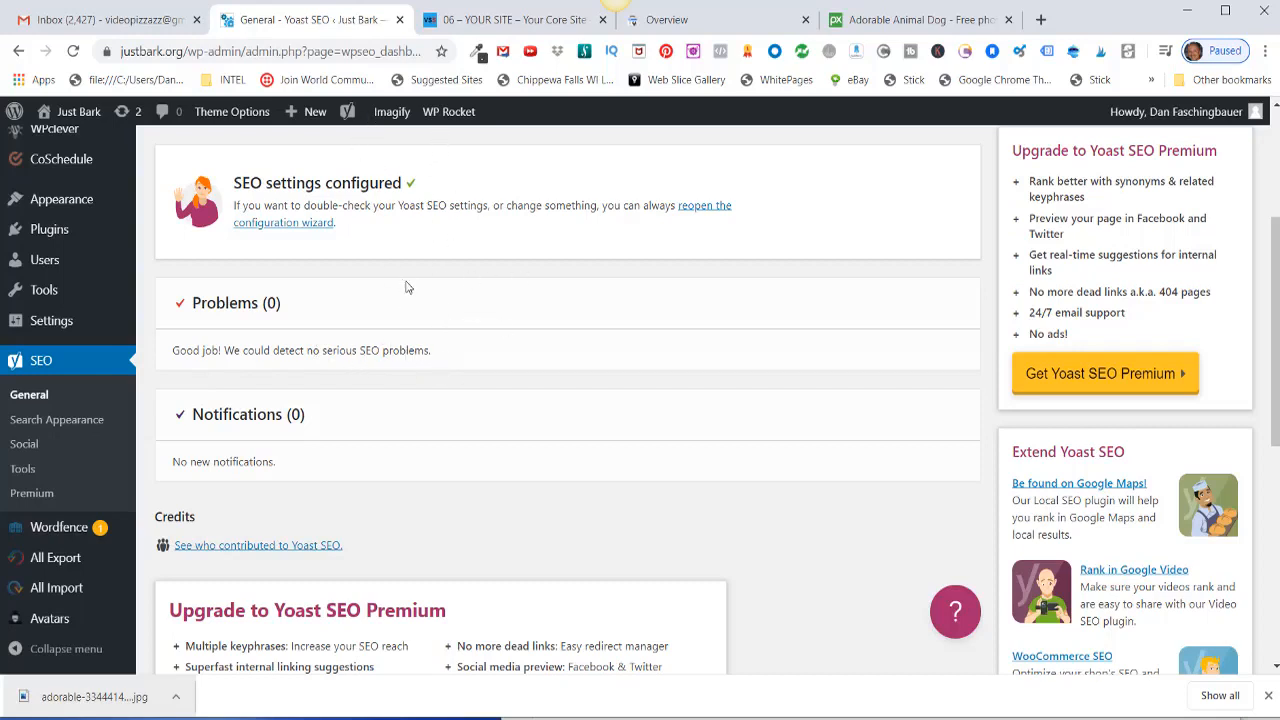
Clear the WP Rocket cache, reload the Yoast SEO General page and review its problems and notifications.
{"action": "mouse_move", "coordinate": [451, 122]}
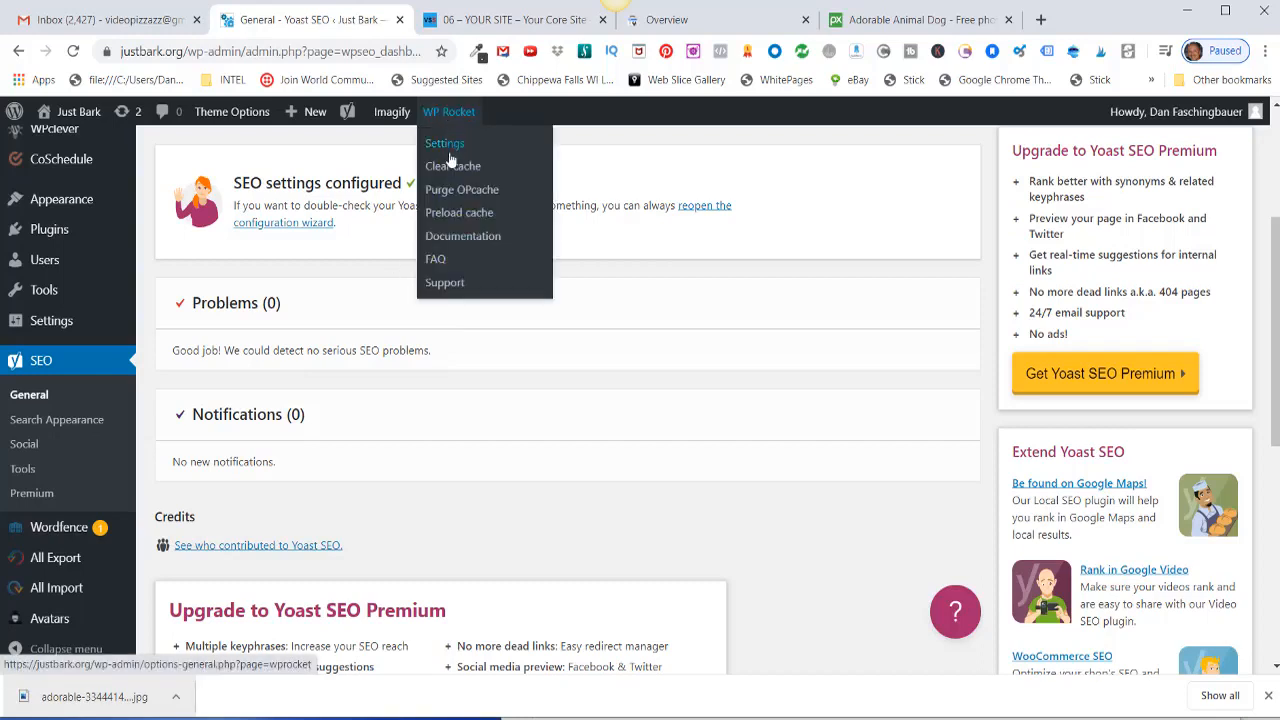
{"action": "left_click", "coordinate": [459, 172]}
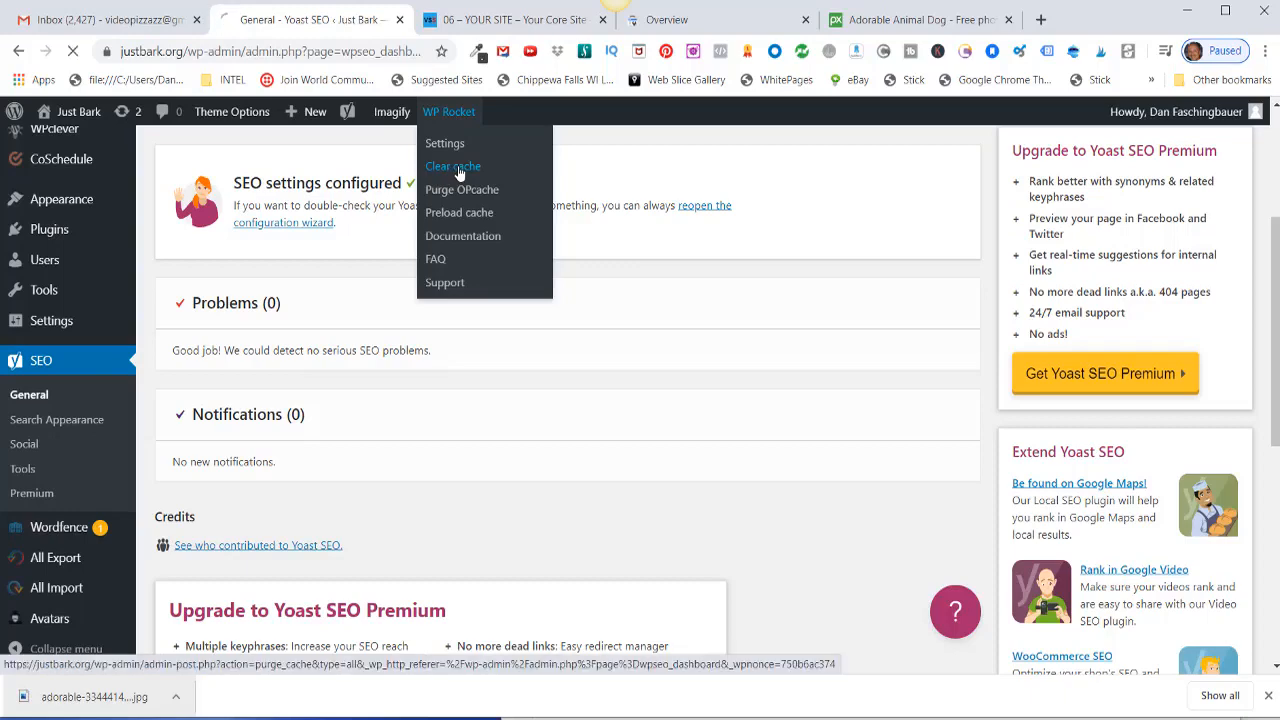
{"action": "left_click", "coordinate": [72, 51]}
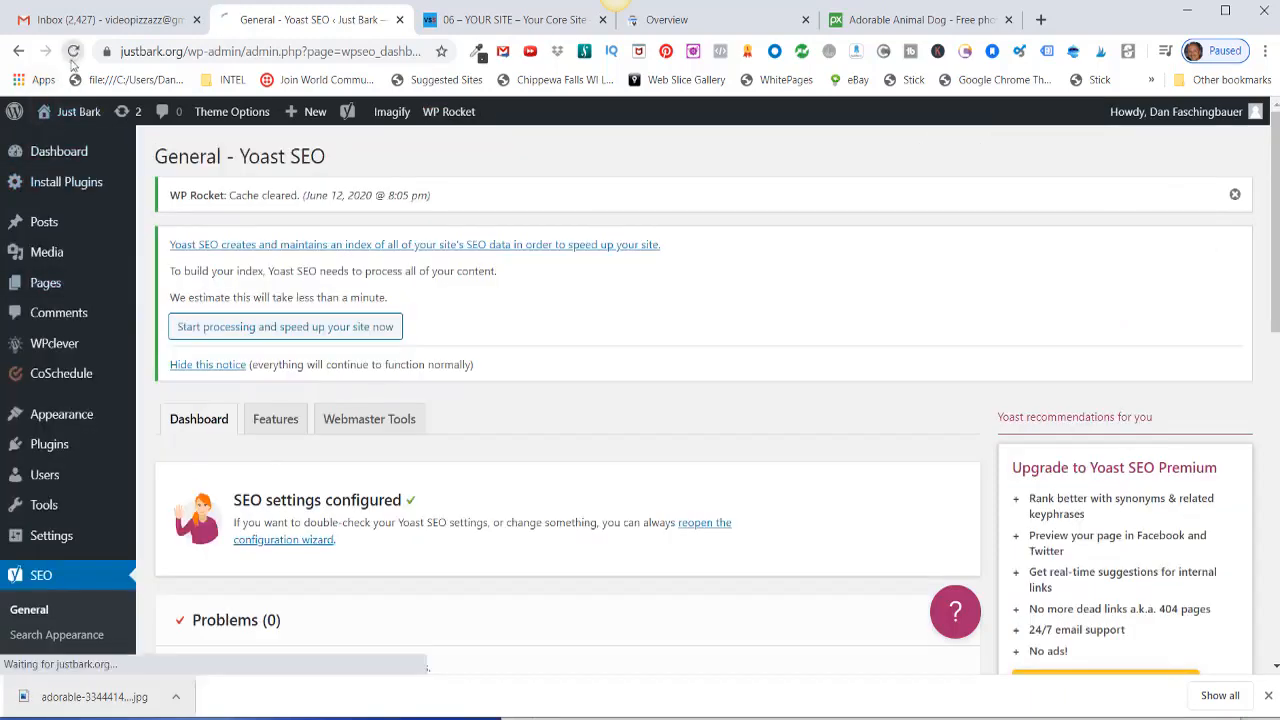
{"action": "scroll", "coordinate": [511, 535], "scroll_direction": "down", "scroll_amount": 2}
{"action": "scroll", "coordinate": [511, 535], "scroll_direction": "down", "scroll_amount": 3}
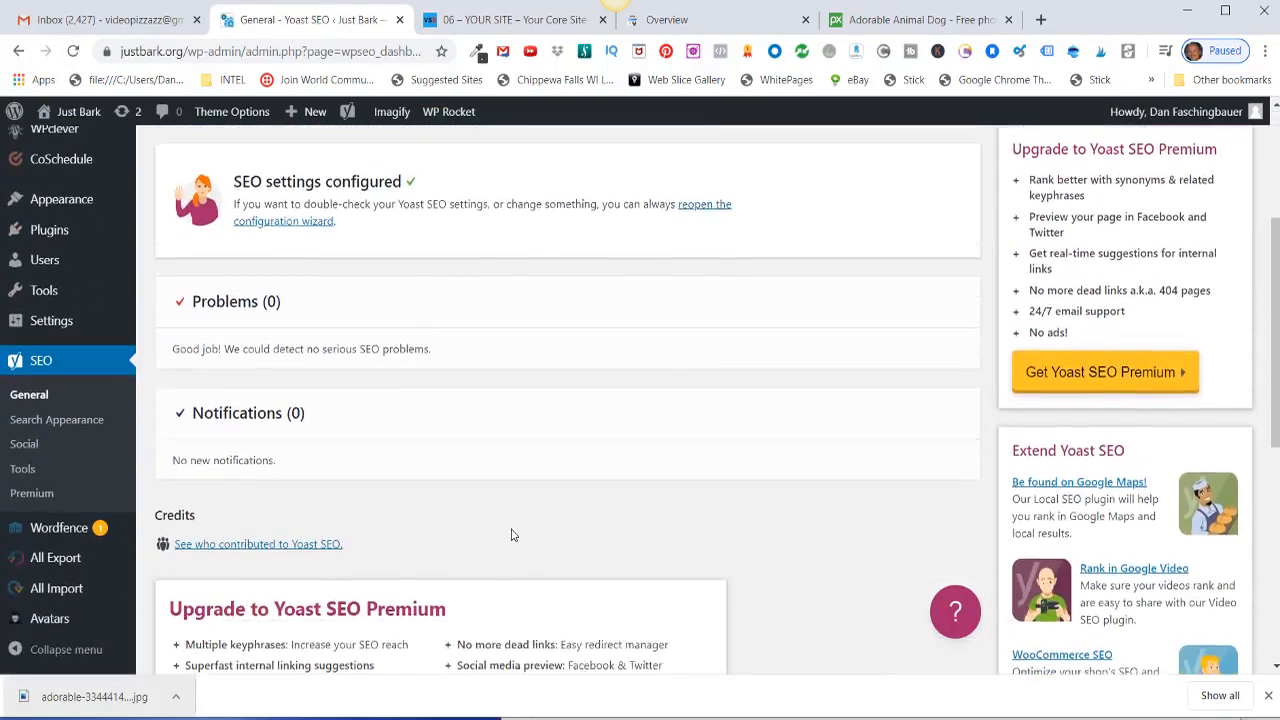
{"action": "scroll", "coordinate": [511, 535], "scroll_direction": "up", "scroll_amount": 4}
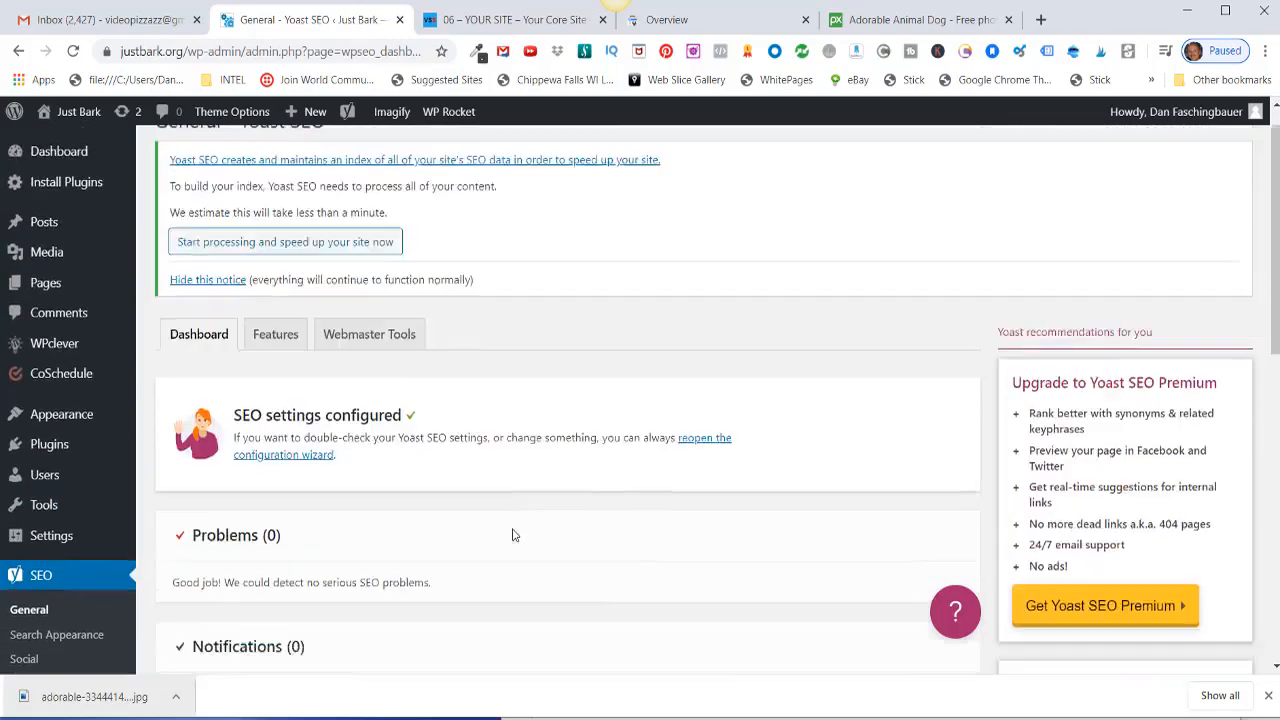